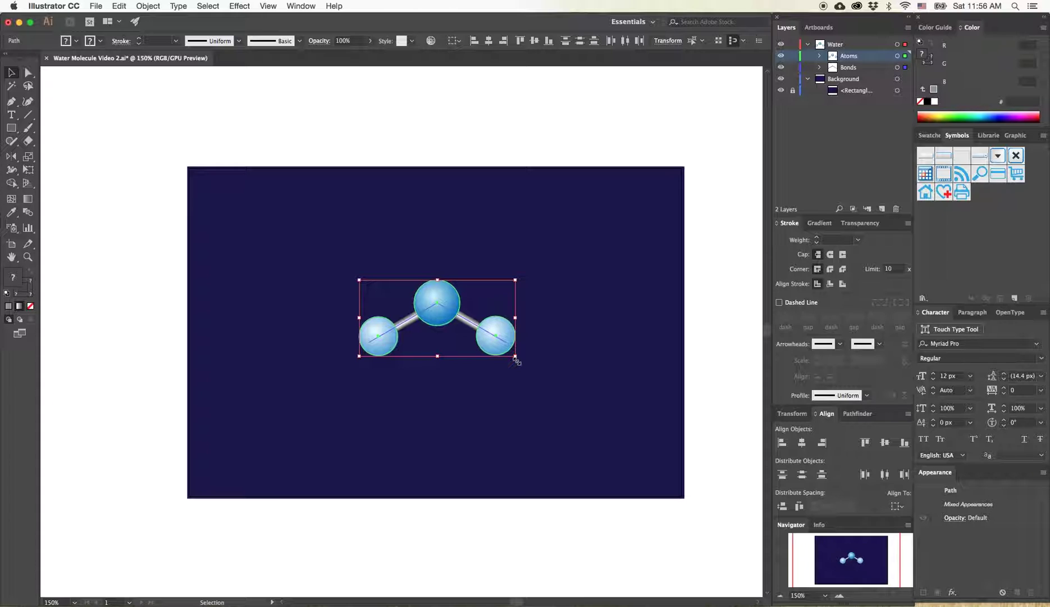
# Step: Scale the whole water molecule down proportionally to about 60% of its size
pyautogui.moveTo(515, 356); pyautogui.dragTo(467, 332)
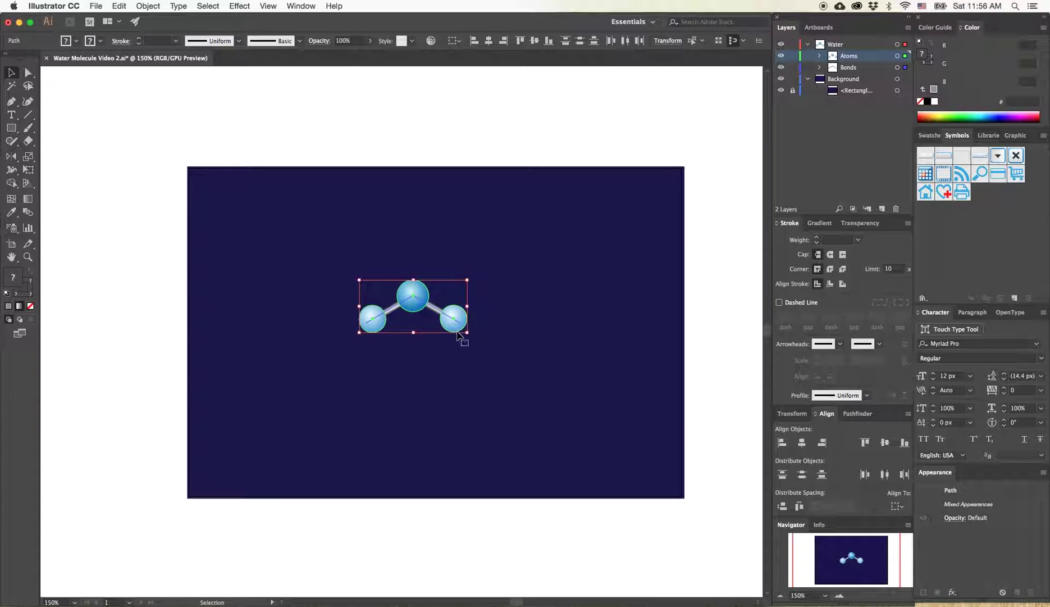
pyautogui.press('shift')
pyautogui.moveTo(466, 333); pyautogui.dragTo(456, 326)
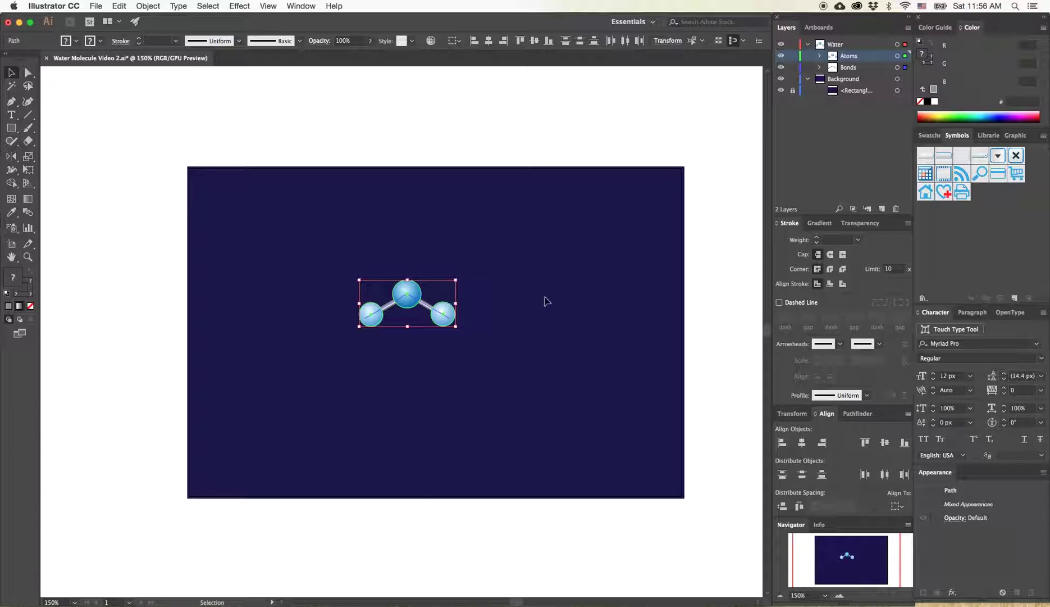
# Step: Save the scaled molecule as a dynamic symbol named "Water molecule"
pyautogui.click(930, 135)
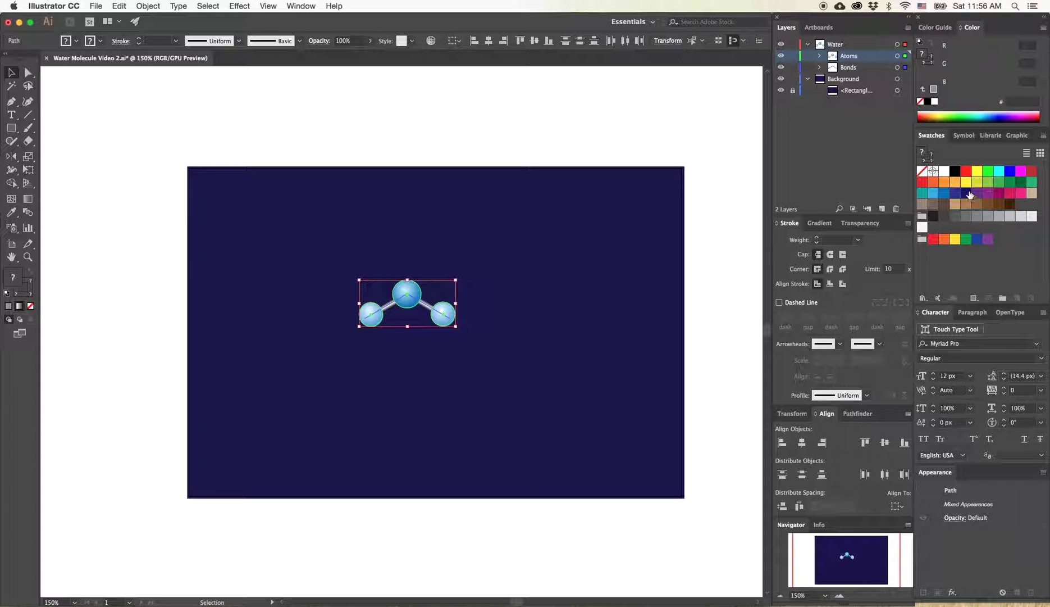
pyautogui.click(962, 136)
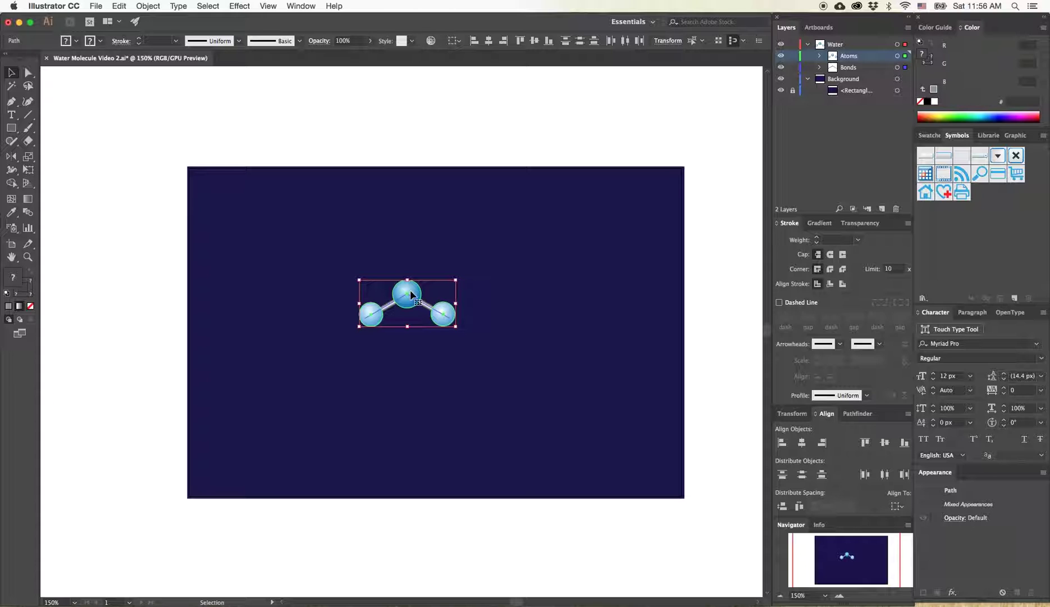
pyautogui.moveTo(410, 289); pyautogui.dragTo(966, 233)
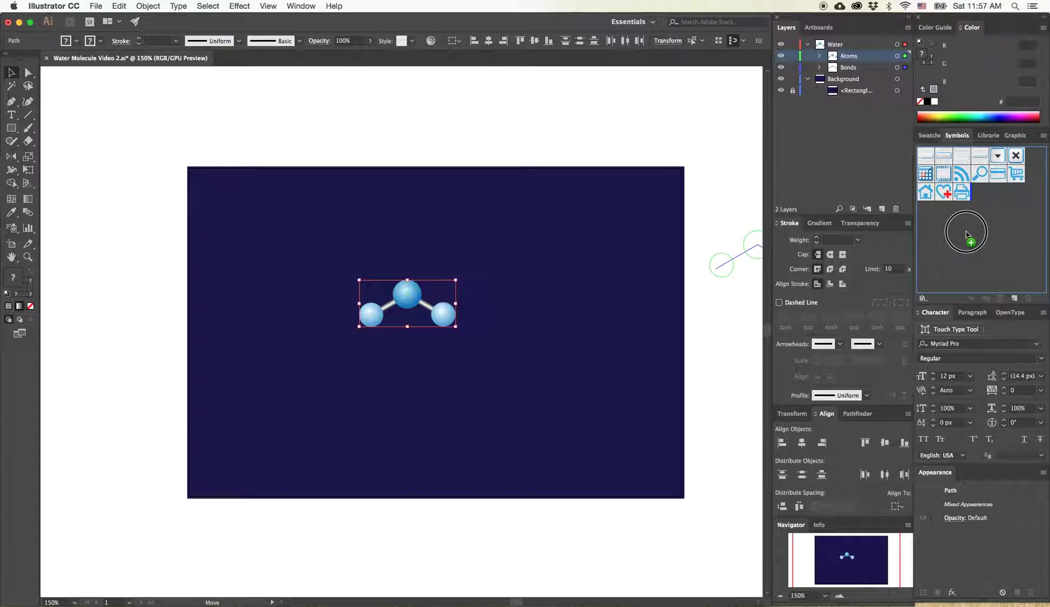
pyautogui.moveTo(967, 233); pyautogui.dragTo(967, 233)
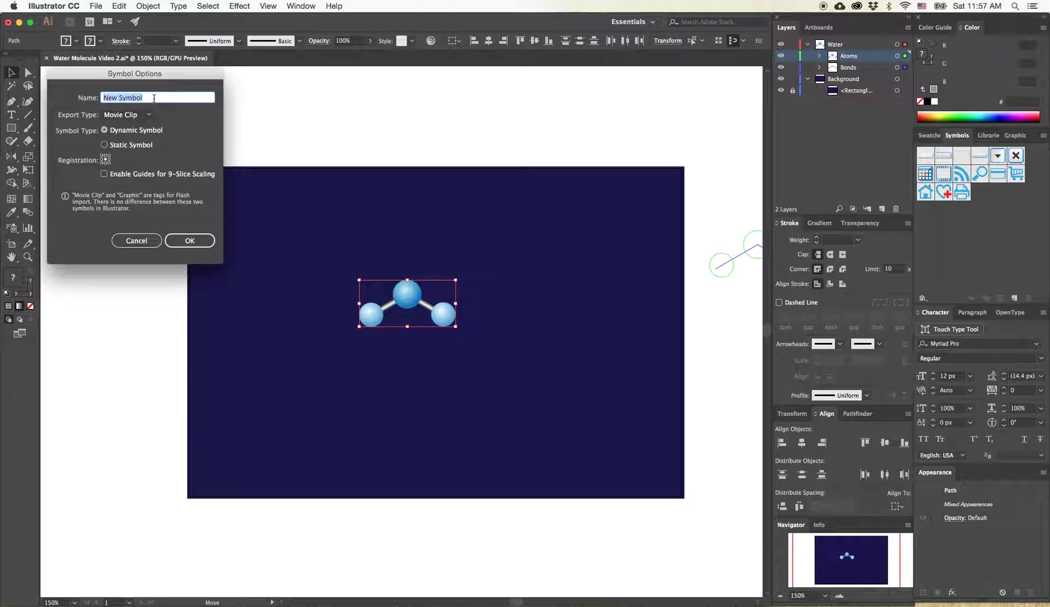
pyautogui.write('Water molecule')
pyautogui.click(191, 240)
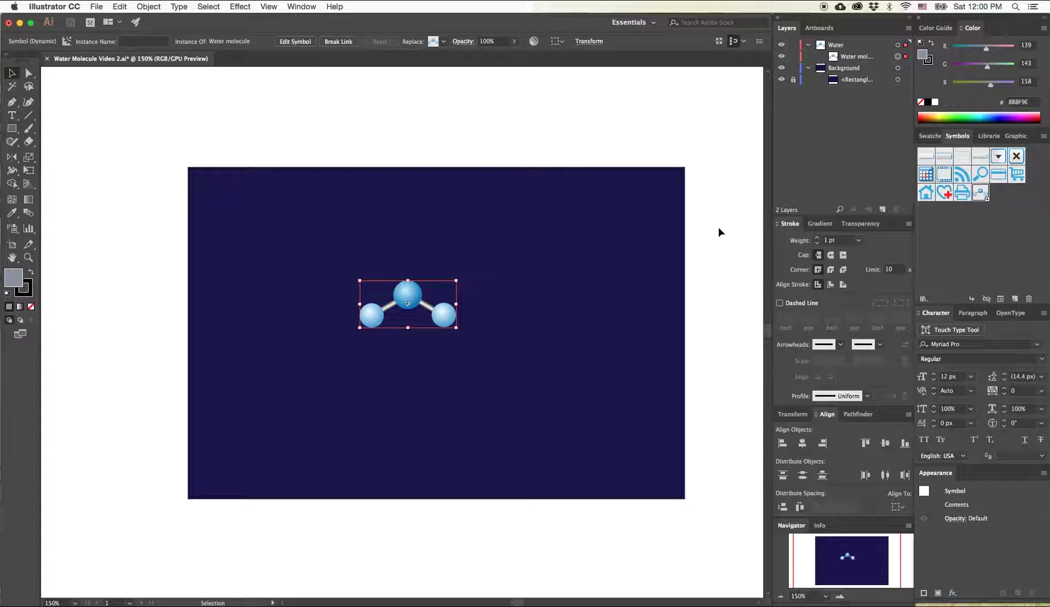
# Step: Add four new layers above the Water layer
pyautogui.click(883, 210)
pyautogui.click(883, 210)
pyautogui.click(883, 209)
pyautogui.click(883, 209)
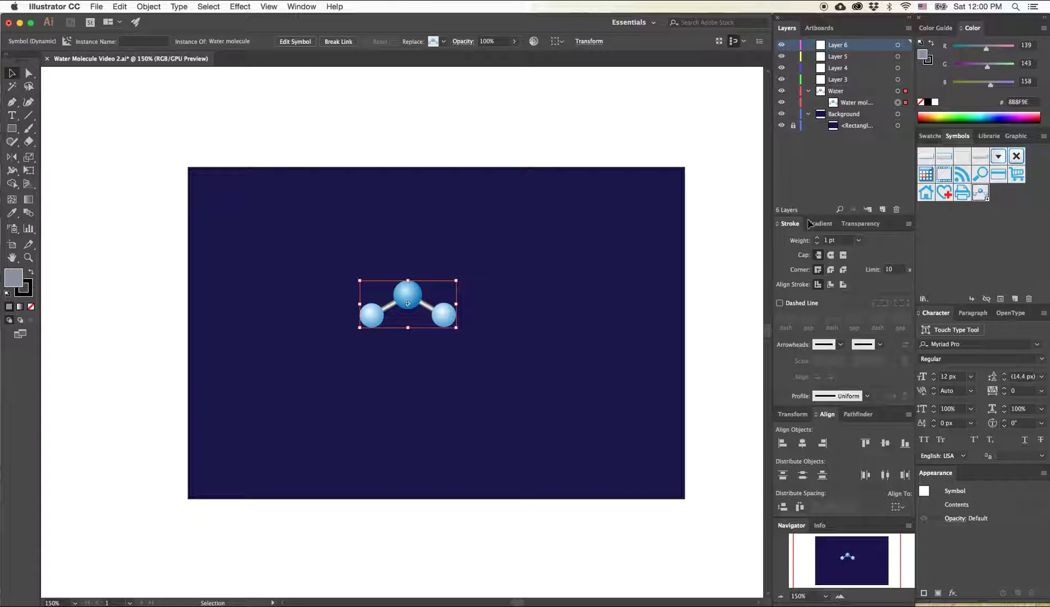
# Step: Name the four new layers, from uppermost down, Super Close, Foreground, Middle layer and Background
pyautogui.doubleClick(841, 45)
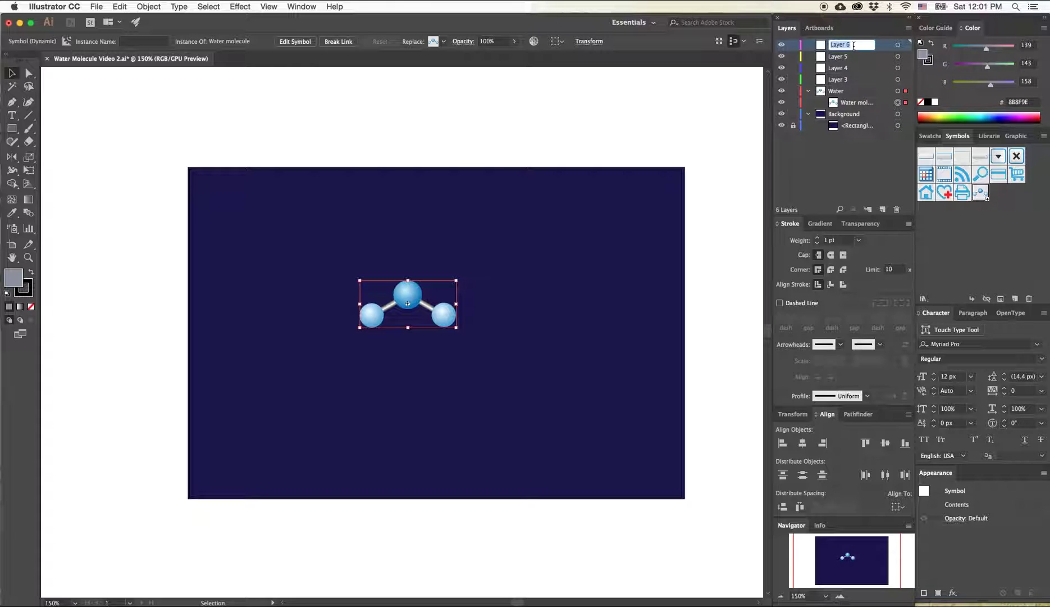
pyautogui.write('Super Close')
pyautogui.press('Return')
pyautogui.doubleClick(840, 57)
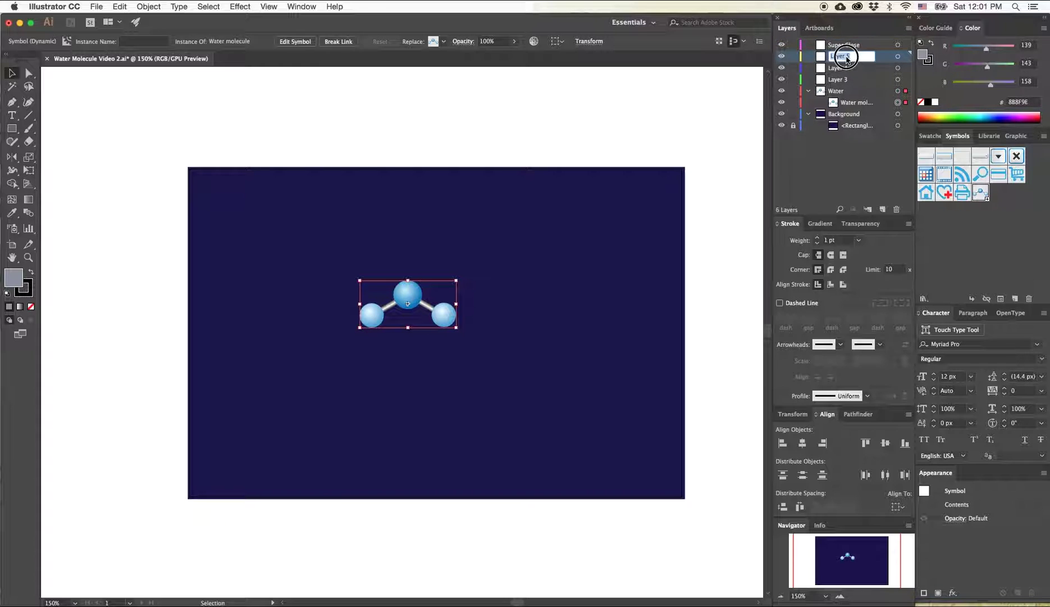
pyautogui.write('Foreground')
pyautogui.press('Return')
pyautogui.doubleClick(842, 69)
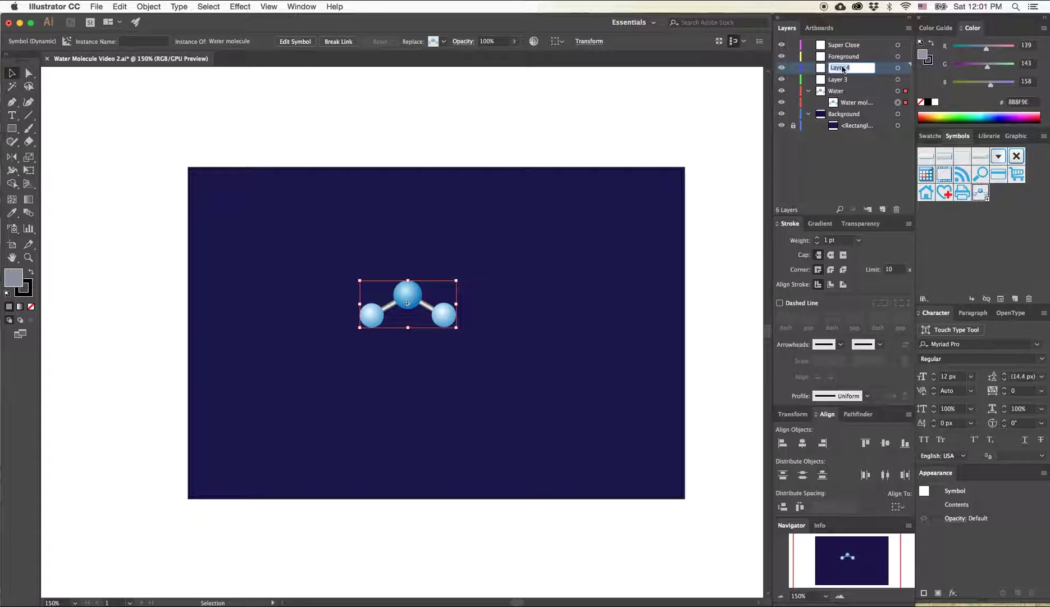
pyautogui.write('Middle l')
pyautogui.doubleClick(843, 80)
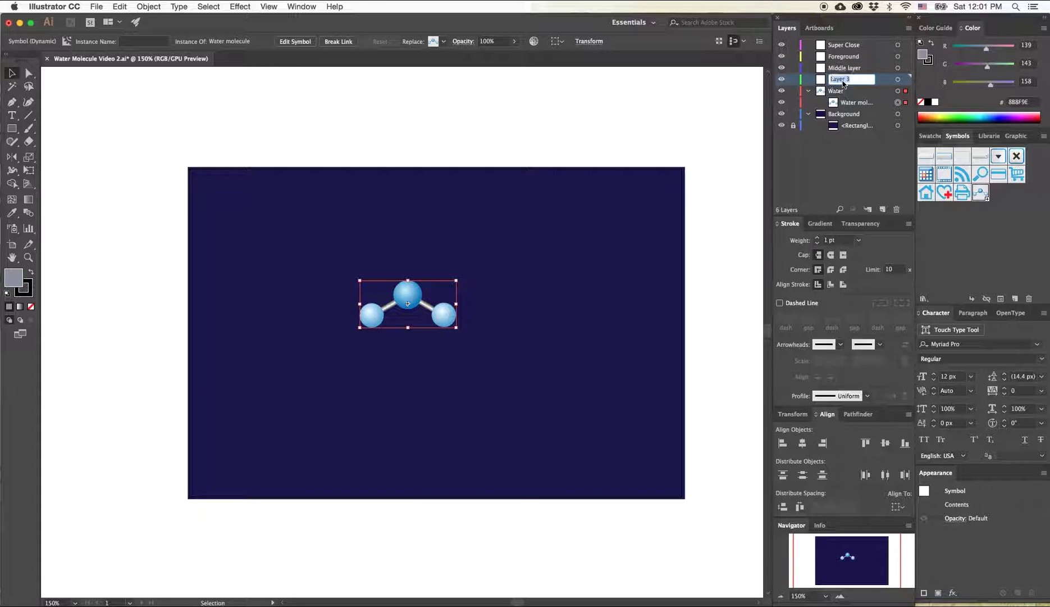
pyautogui.write('Background')
pyautogui.press('Return')
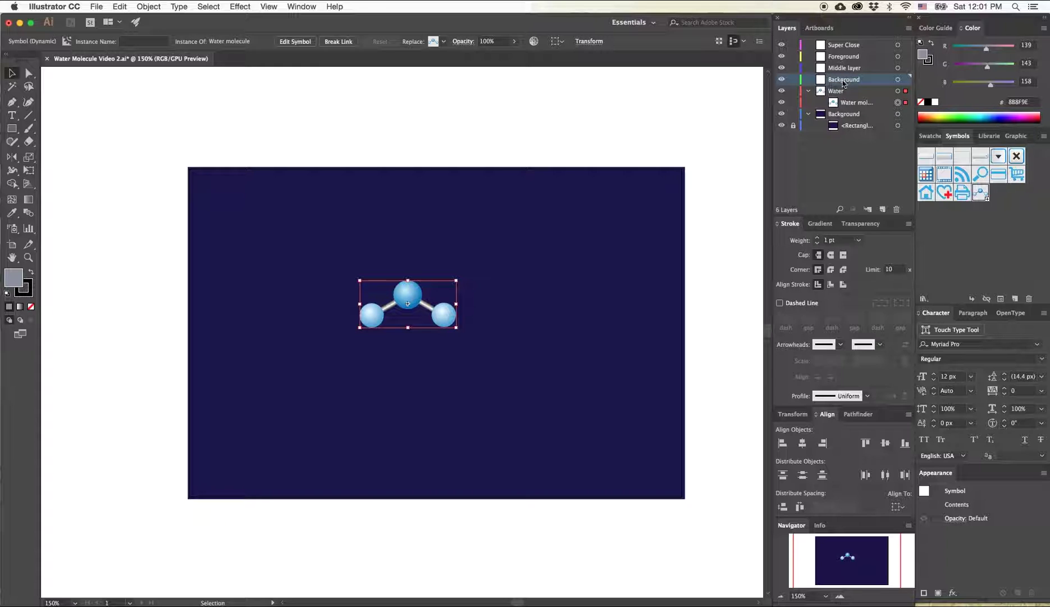
# Step: Place five instances of the Water molecule symbol on the Foreground layer, spread around the central molecule
pyautogui.click(853, 56)
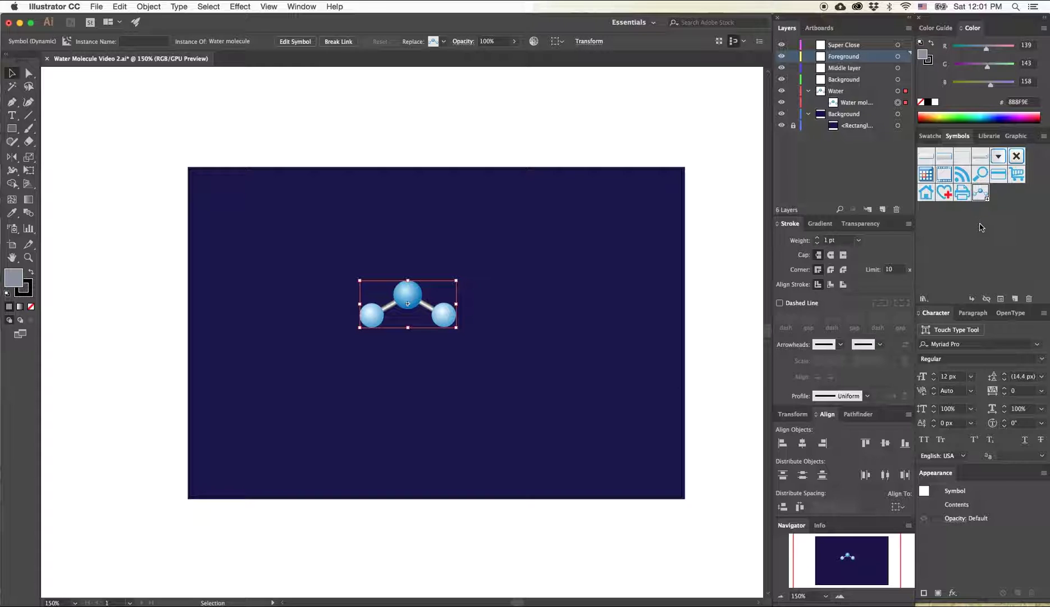
pyautogui.moveTo(981, 193); pyautogui.dragTo(521, 221)
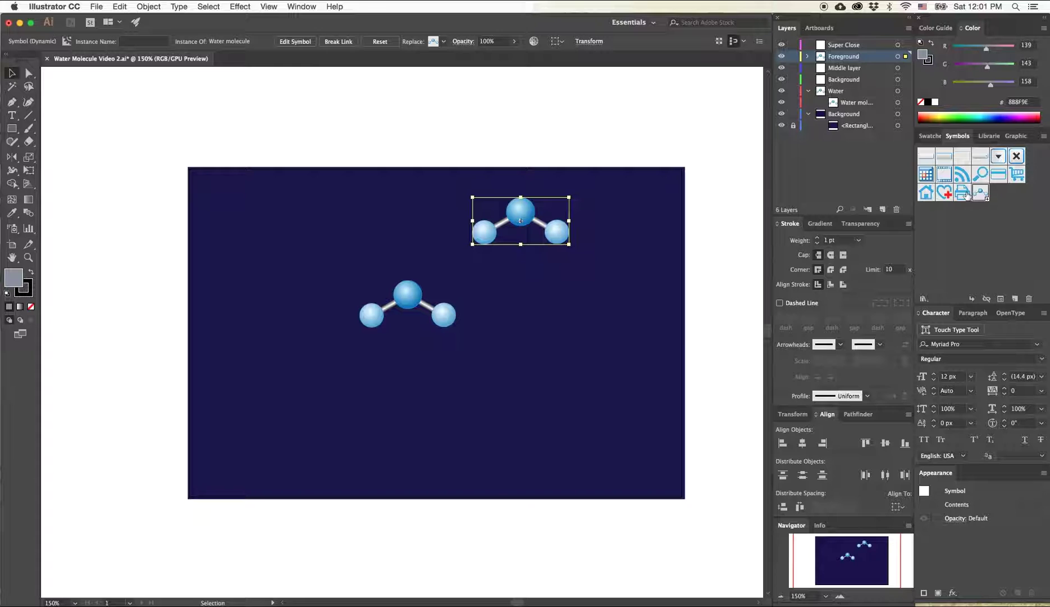
pyautogui.moveTo(578, 388); pyautogui.dragTo(576, 393)
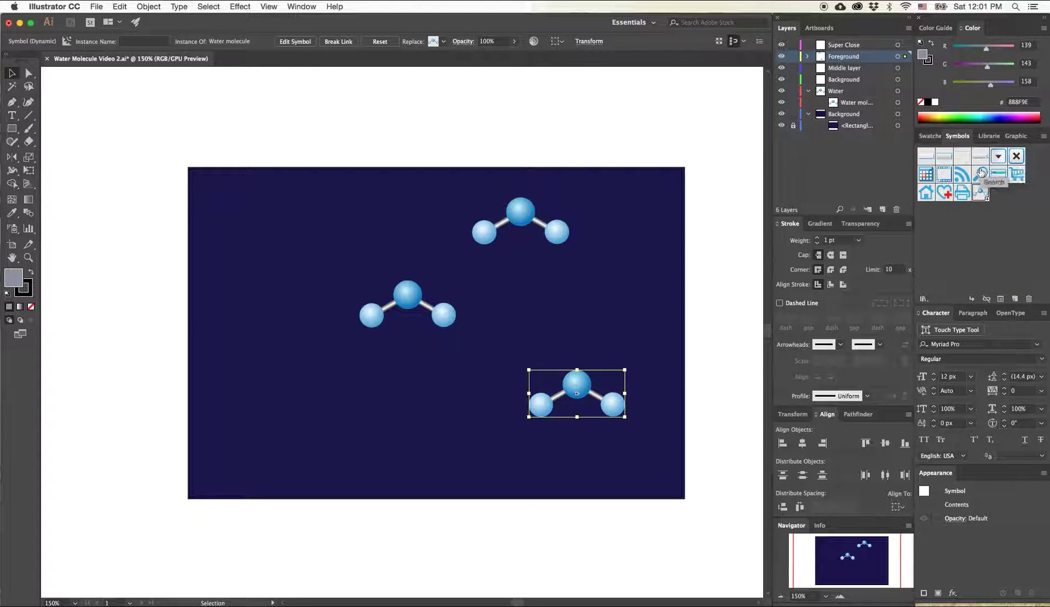
pyautogui.moveTo(980, 193); pyautogui.dragTo(332, 415)
pyautogui.moveTo(980, 194); pyautogui.dragTo(298, 227)
pyautogui.moveTo(980, 194); pyautogui.dragTo(611, 303)
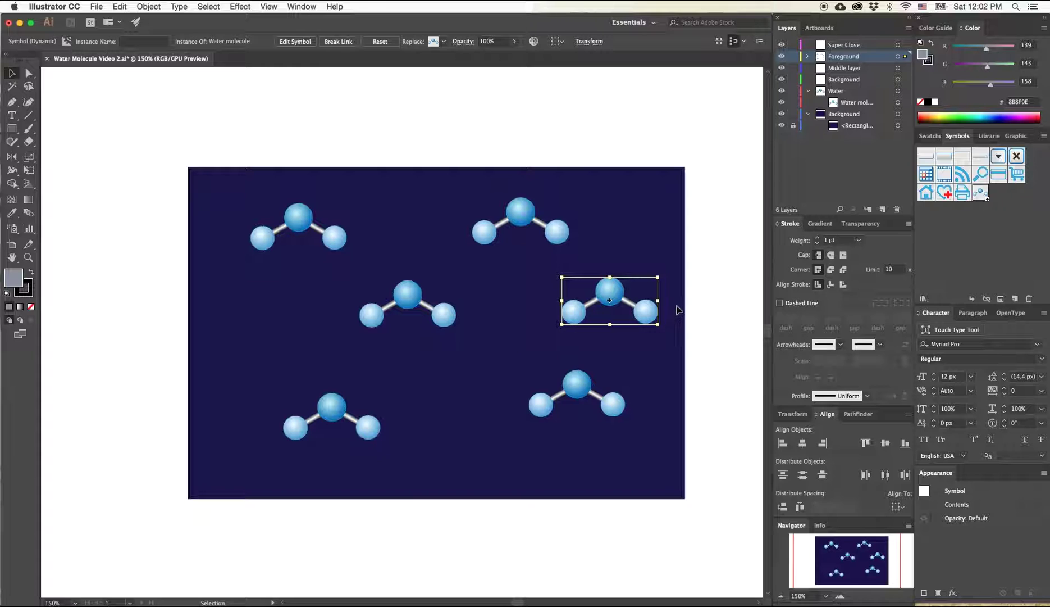
# Step: Rotate the three molecules in the artboard's right half, shifting one to the right edge and one over the bottom edge
pyautogui.moveTo(661, 275); pyautogui.dragTo(664, 324)
pyautogui.click(579, 394)
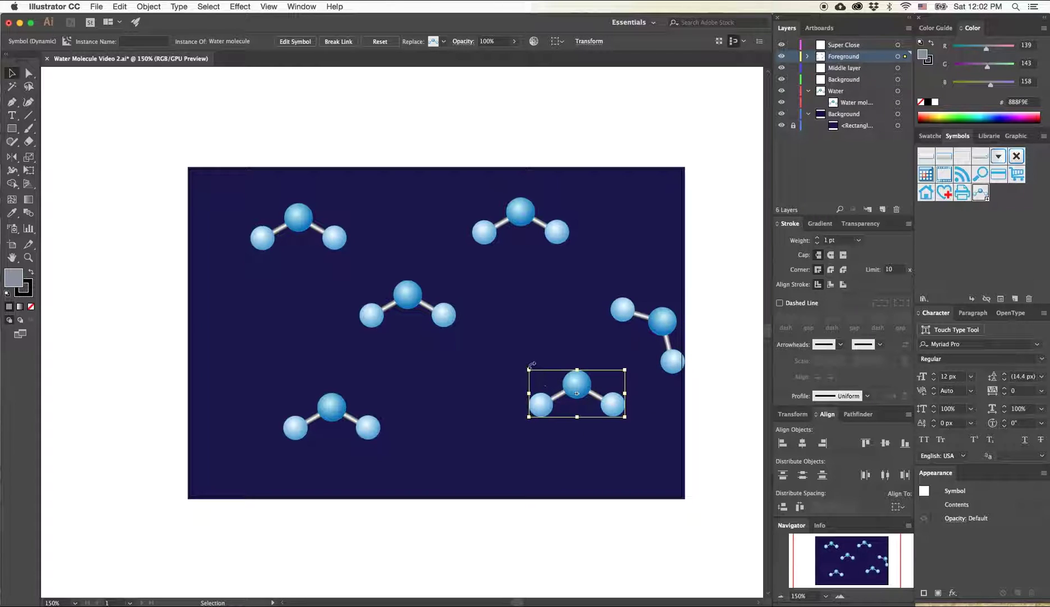
pyautogui.moveTo(528, 417); pyautogui.dragTo(582, 467)
pyautogui.click(521, 220)
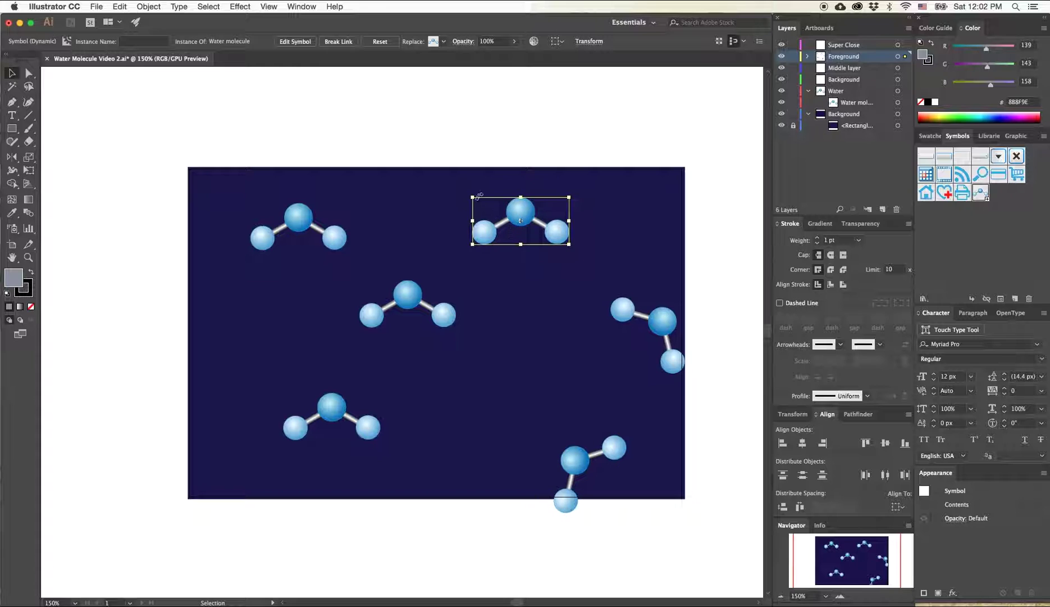
pyautogui.moveTo(468, 196); pyautogui.dragTo(494, 159)
# Step: Rotate the two molecules in the artboard's left half and move the lower one toward the lower-left corner
pyautogui.click(336, 416)
pyautogui.moveTo(383, 394); pyautogui.dragTo(345, 361)
pyautogui.moveTo(333, 413); pyautogui.dragTo(241, 421)
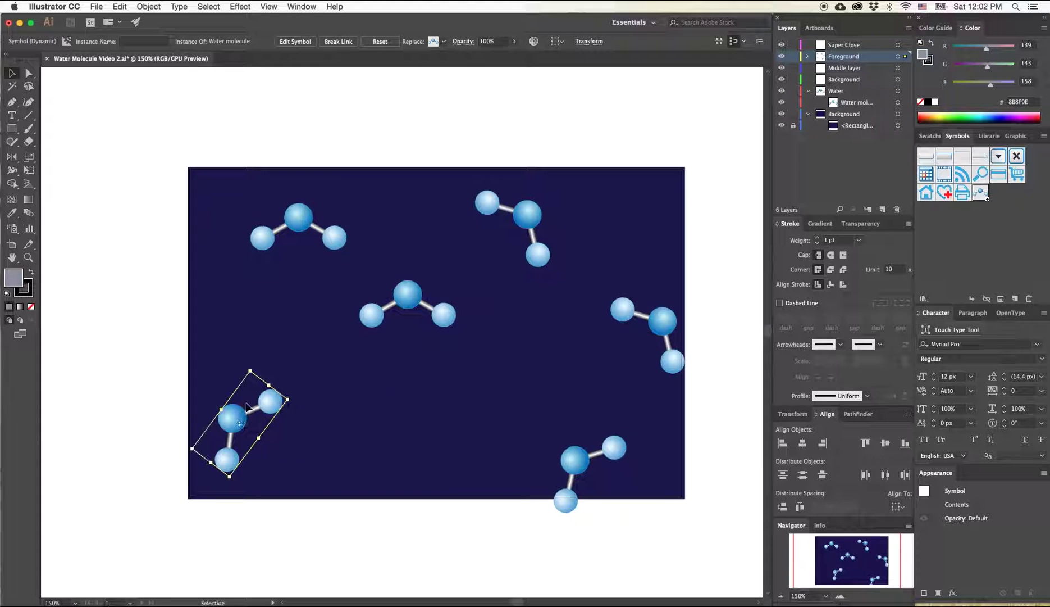
pyautogui.click(295, 221)
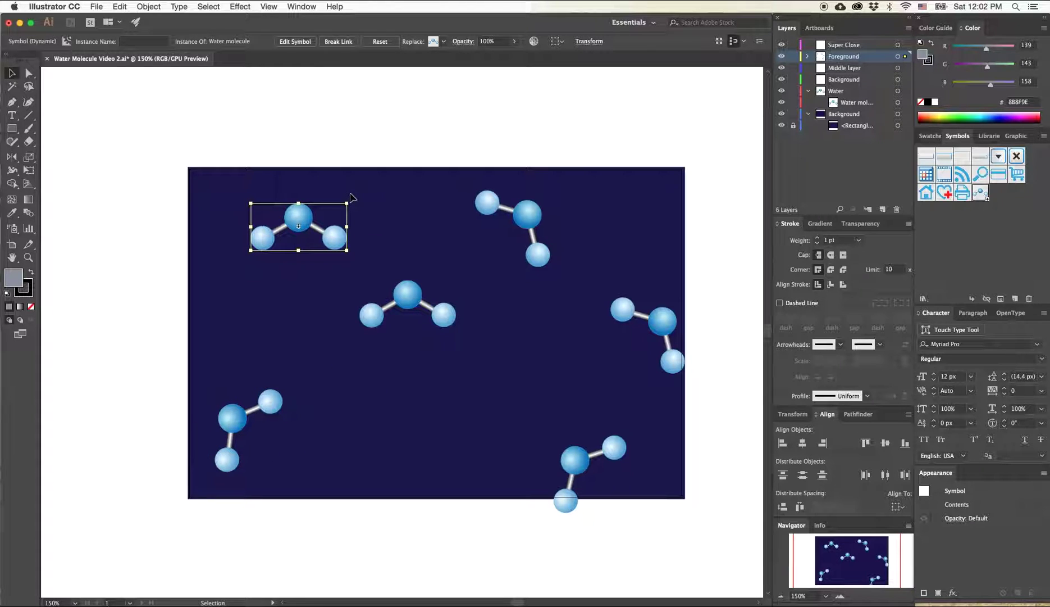
pyautogui.moveTo(349, 199); pyautogui.dragTo(338, 266)
pyautogui.moveTo(348, 255); pyautogui.dragTo(349, 256)
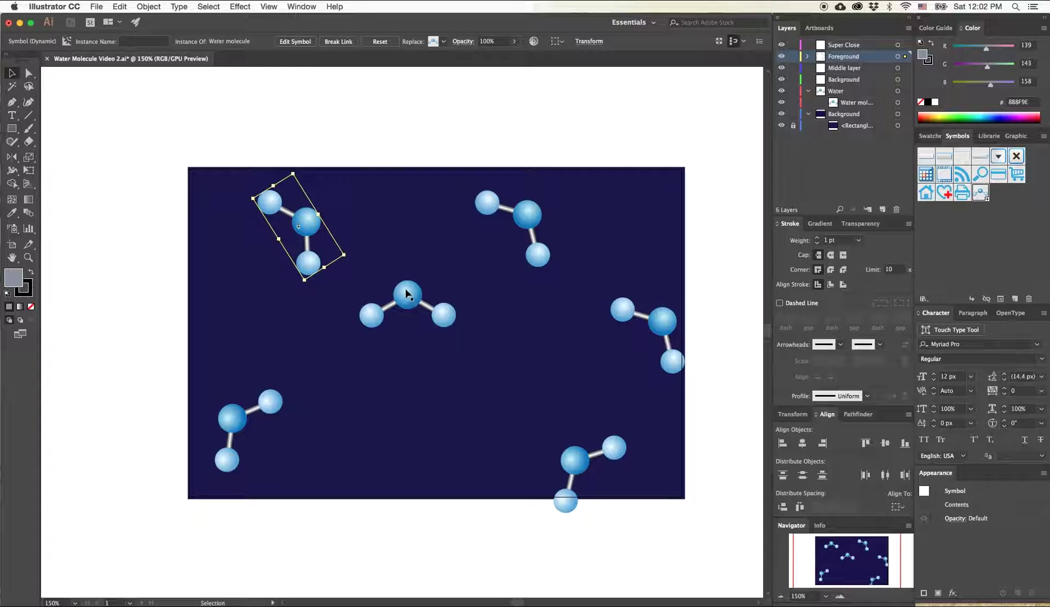
# Step: Add two more rotated Water molecule instances, one below the central molecule and one overlapping the artboard's top edge near the upper-right corner
pyautogui.moveTo(966, 197); pyautogui.dragTo(428, 408)
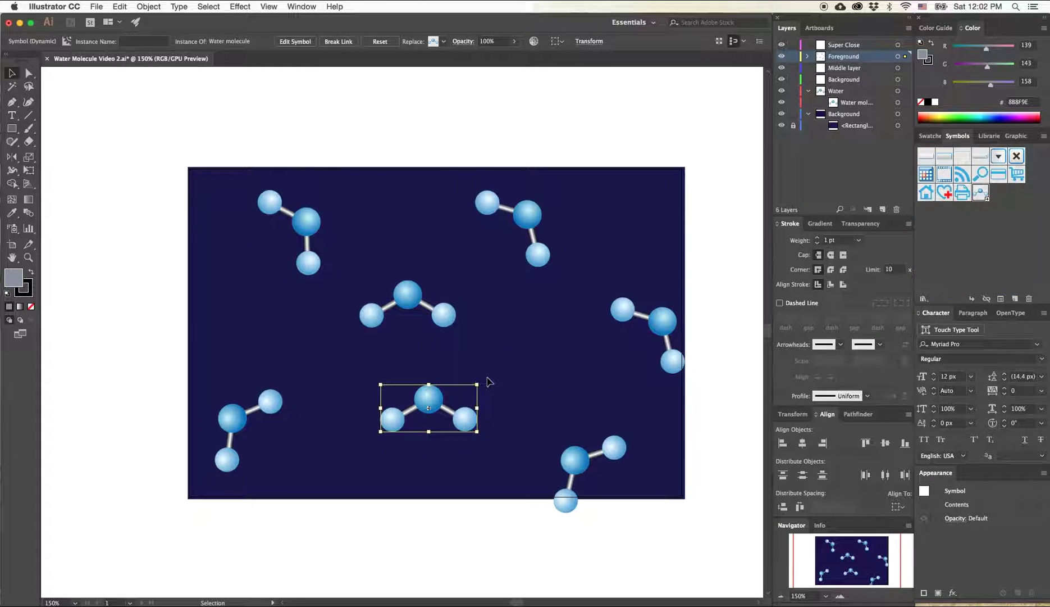
pyautogui.moveTo(481, 382); pyautogui.dragTo(424, 350)
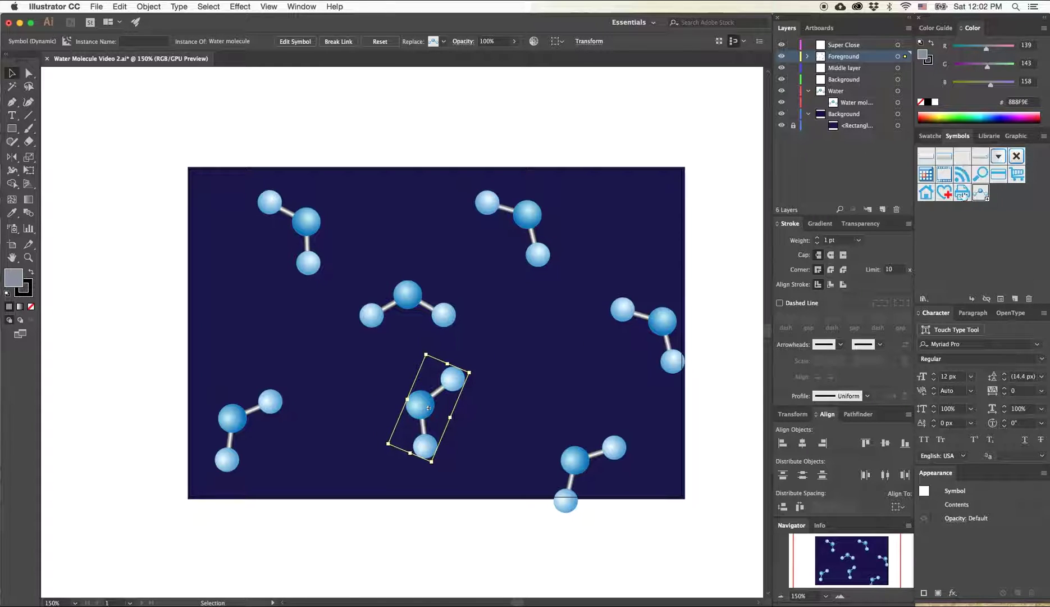
pyautogui.moveTo(978, 195); pyautogui.dragTo(644, 214)
pyautogui.moveTo(689, 186); pyautogui.dragTo(577, 159)
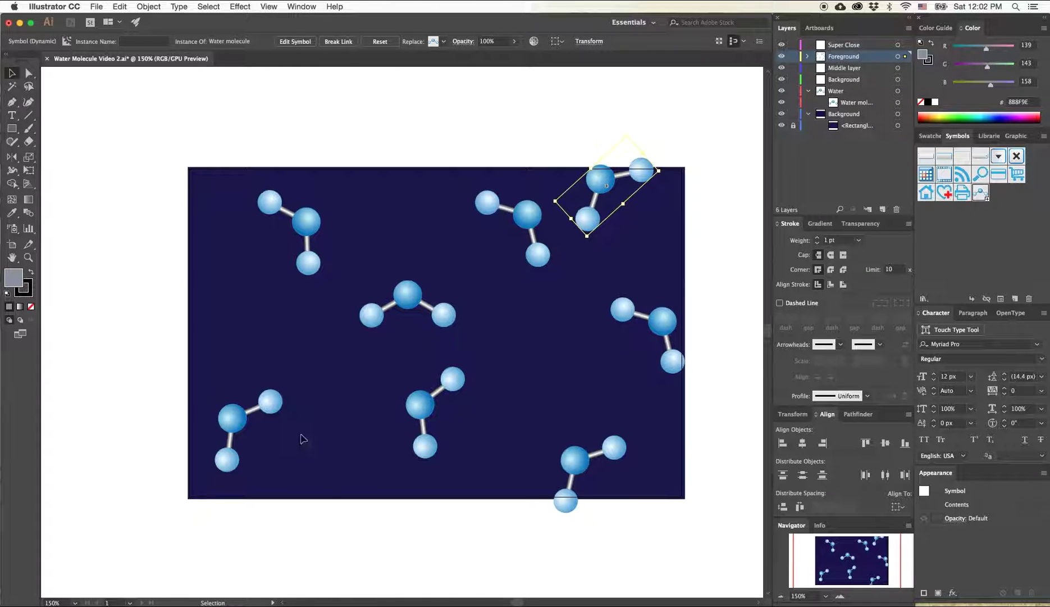
# Step: Rotate the molecule near the artboard's lower-left corner and move it slightly upward
pyautogui.click(240, 423)
pyautogui.moveTo(291, 400); pyautogui.dragTo(282, 490)
pyautogui.moveTo(250, 413); pyautogui.dragTo(254, 376)
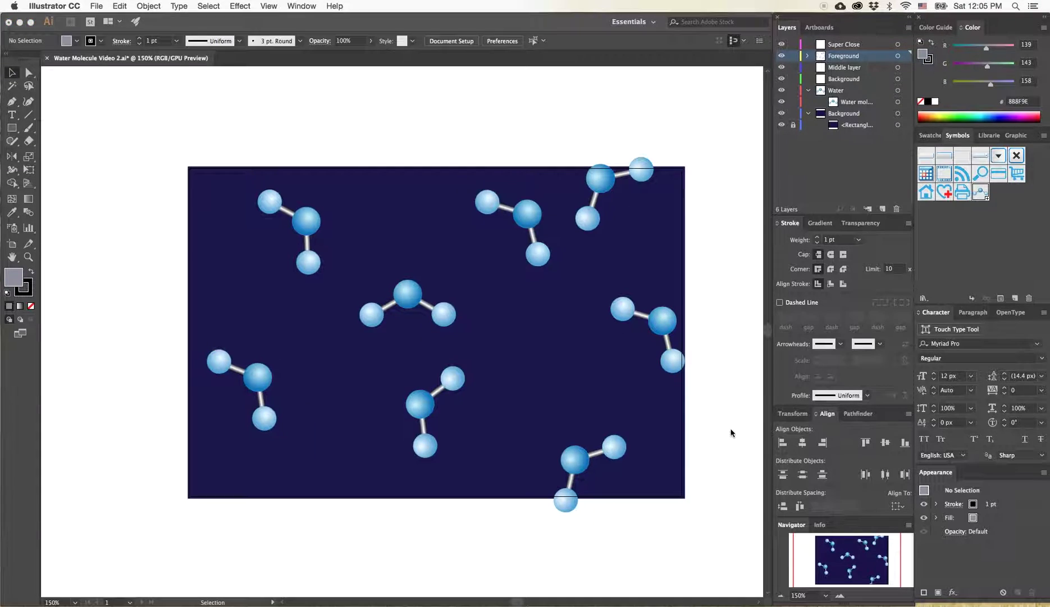
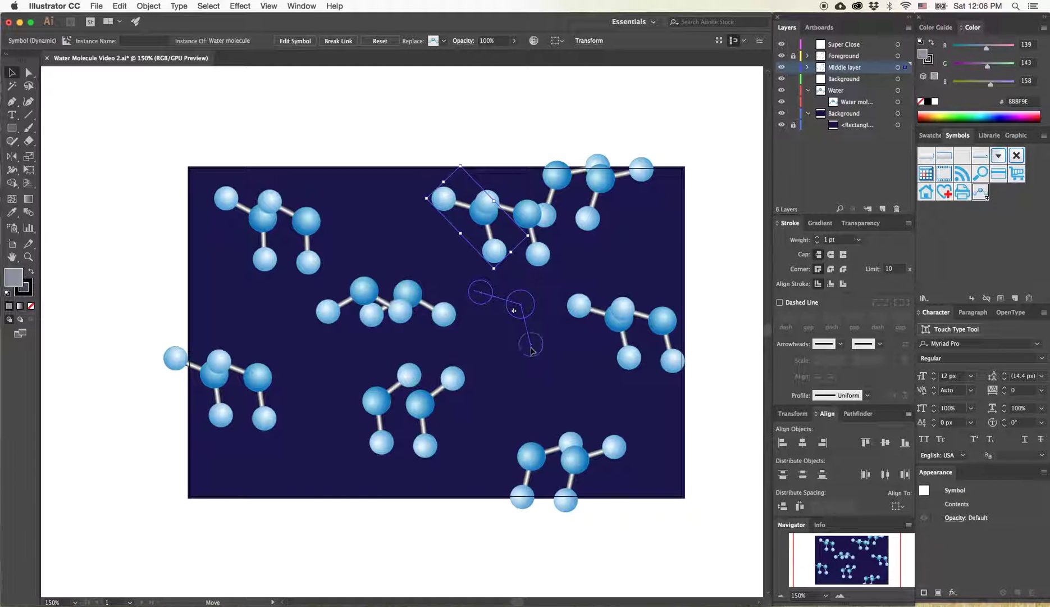
# Step: Spread the overlapping Middle layer molecules into gaps at the artboard's upper centre, left edge and bottom edge, and lower the Water layer molecule
pyautogui.moveTo(597, 206); pyautogui.dragTo(402, 205)
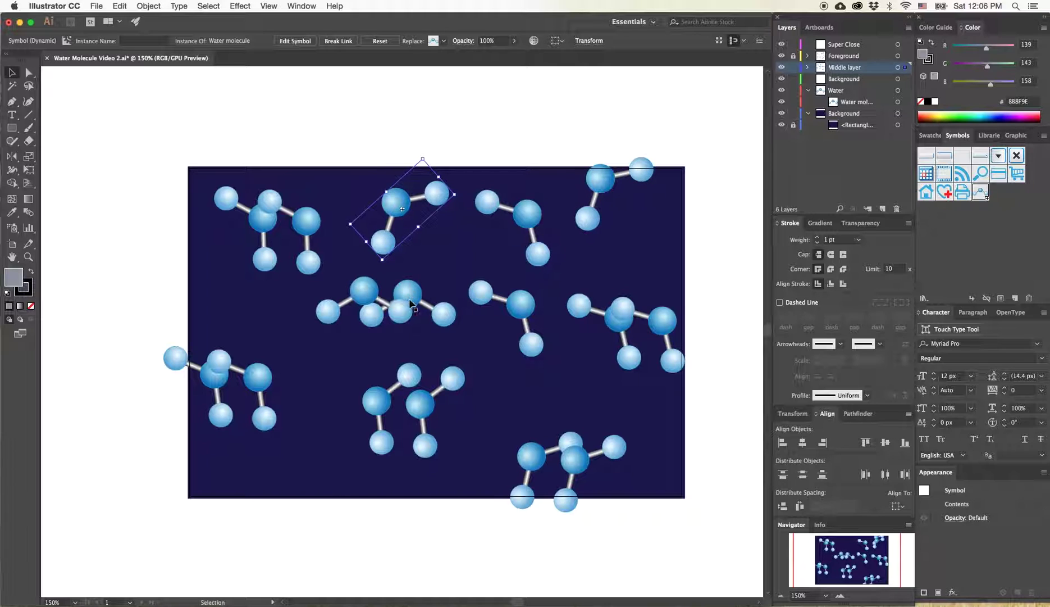
pyautogui.moveTo(365, 293); pyautogui.dragTo(348, 348)
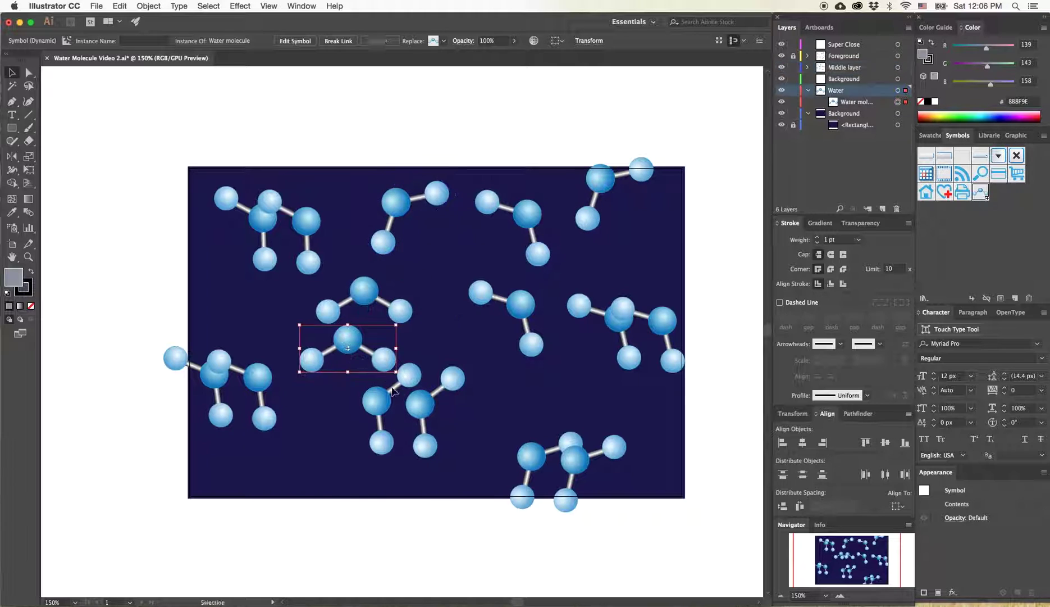
pyautogui.moveTo(435, 404); pyautogui.dragTo(438, 436)
pyautogui.moveTo(382, 415); pyautogui.dragTo(351, 467)
pyautogui.moveTo(220, 393); pyautogui.dragTo(239, 460)
pyautogui.moveTo(262, 225); pyautogui.dragTo(237, 264)
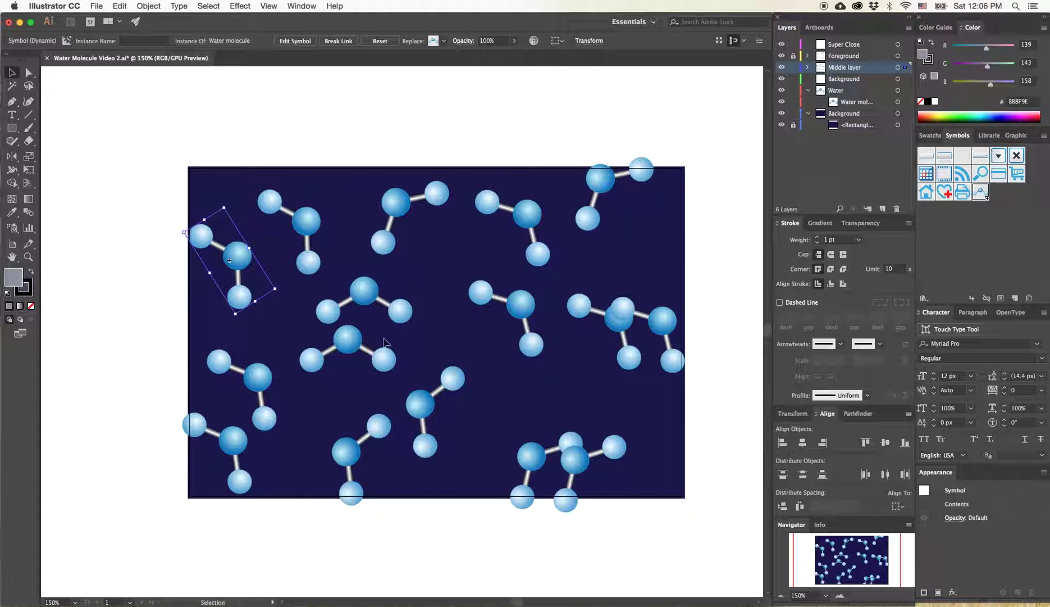
# Step: Move the Water layer molecule slightly down and rotate it clear of its neighbours
pyautogui.moveTo(350, 345); pyautogui.dragTo(354, 362)
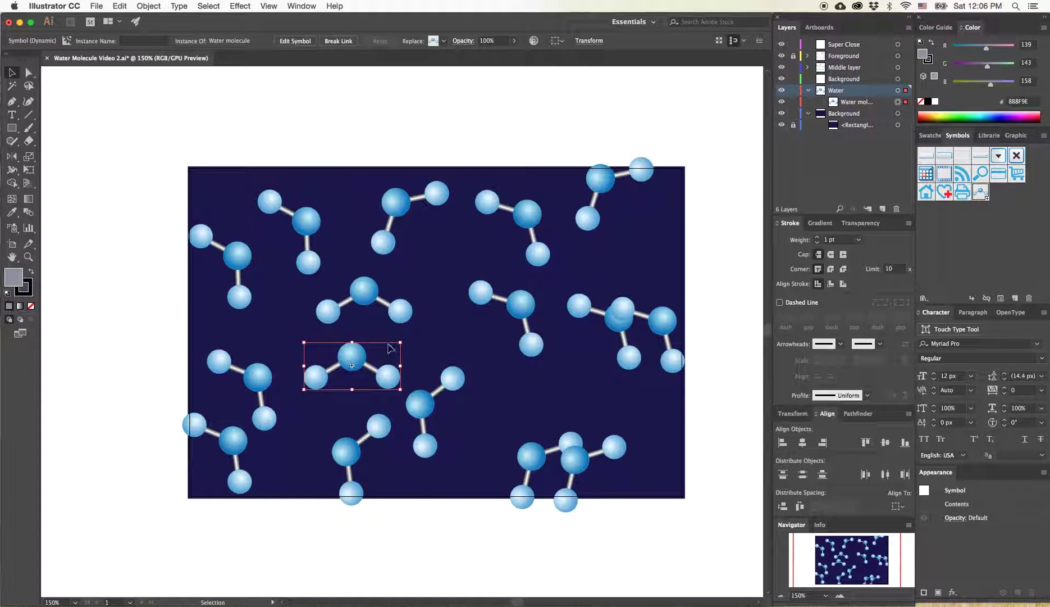
pyautogui.moveTo(402, 338); pyautogui.dragTo(394, 392)
pyautogui.click(457, 366)
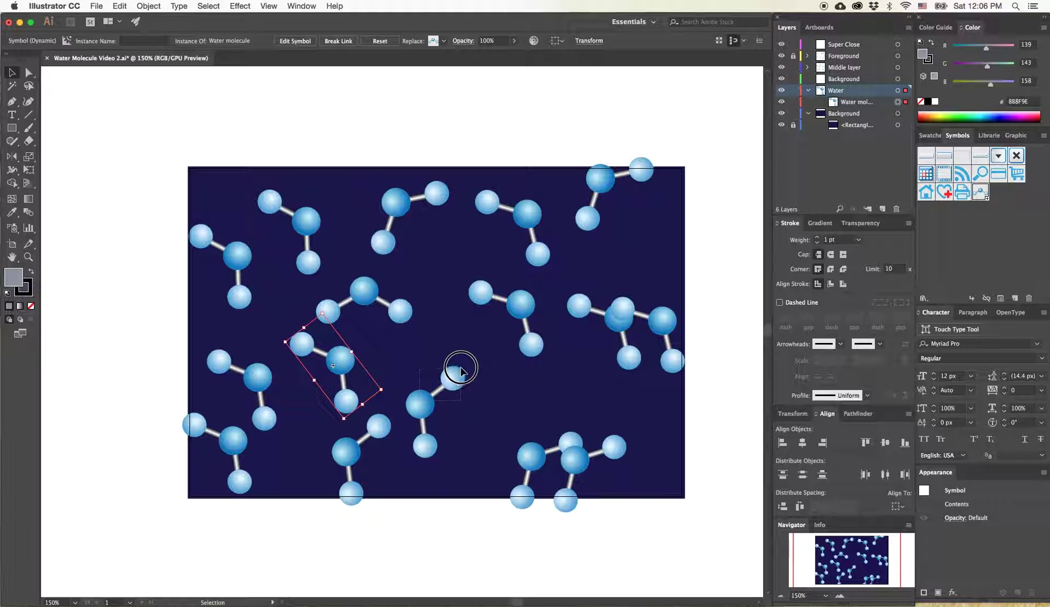
pyautogui.click(376, 428)
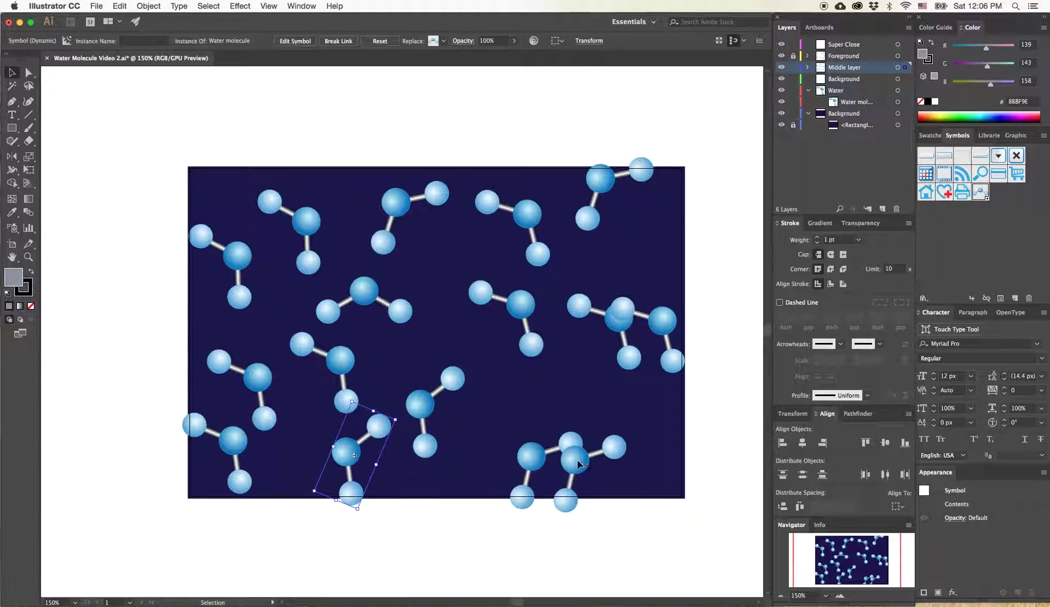
# Step: Rearrange the overlapping molecules in the artboard's right half, filling its gaps and placing the Water layer molecule nearly upright by the right edge
pyautogui.click(539, 461)
pyautogui.moveTo(539, 460); pyautogui.dragTo(547, 408)
pyautogui.moveTo(618, 318); pyautogui.dragTo(672, 253)
pyautogui.click(577, 395)
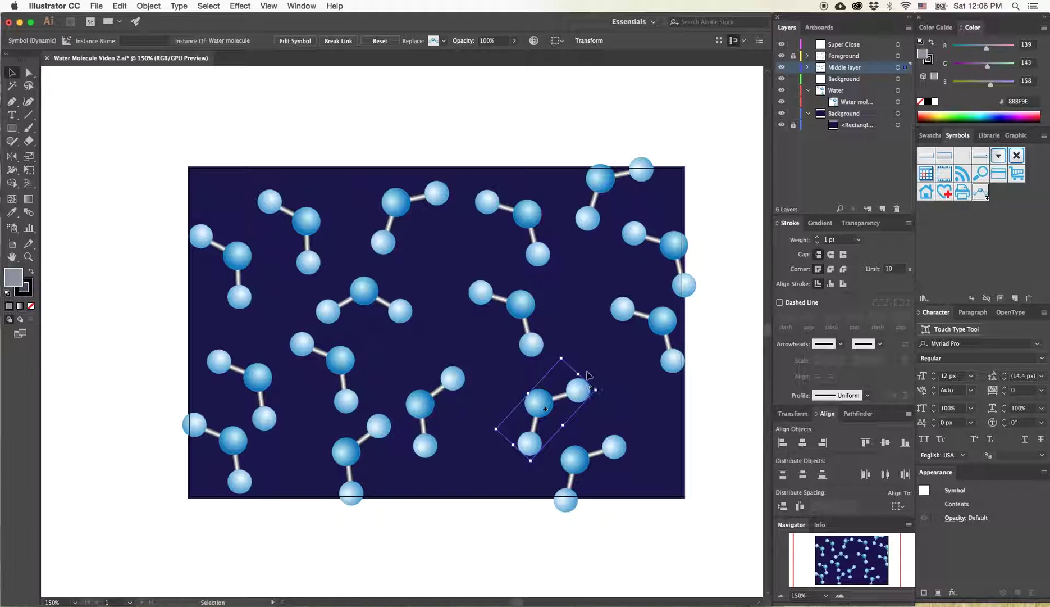
pyautogui.moveTo(486, 294); pyautogui.dragTo(586, 278)
pyautogui.moveTo(674, 246); pyautogui.dragTo(635, 380)
pyautogui.moveTo(570, 393); pyautogui.dragTo(568, 402)
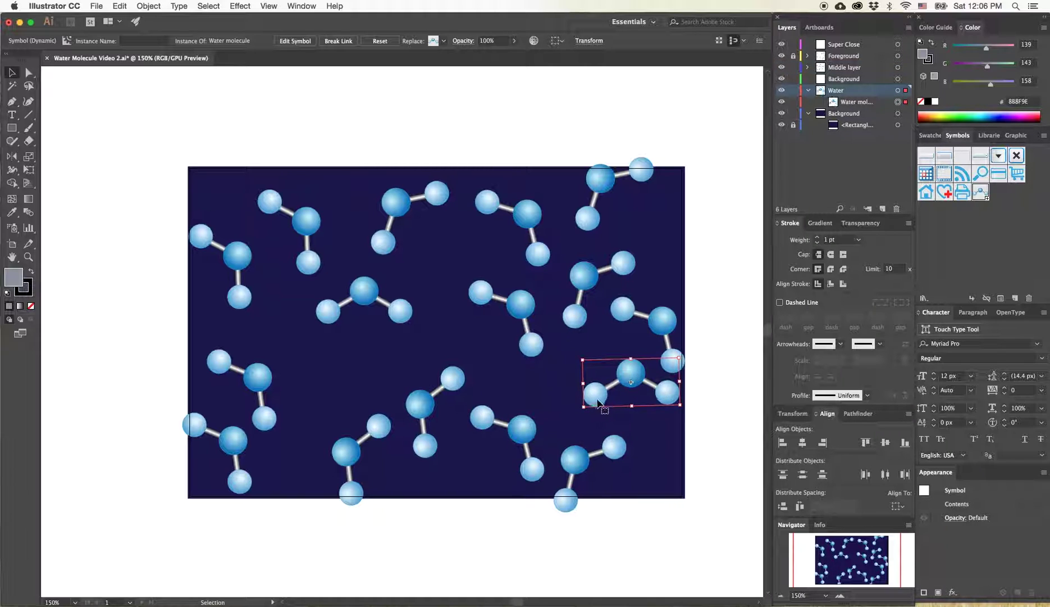
# Step: Shift the Water layer molecule left into the lower-right gap, and move and rotate the lower-left Middle layer molecule into the gap left of centre
pyautogui.moveTo(629, 371); pyautogui.dragTo(584, 383)
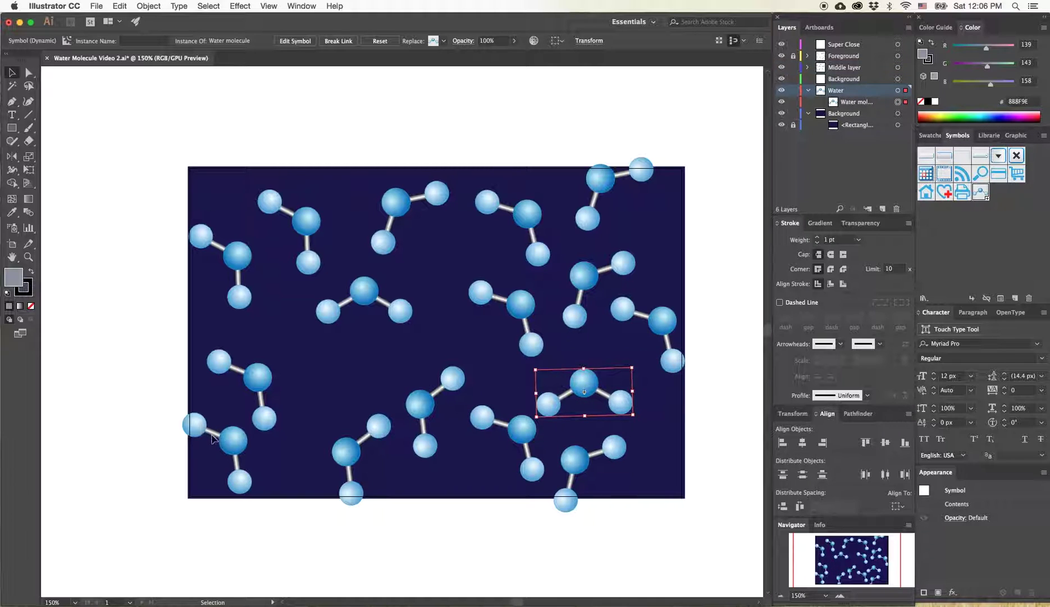
pyautogui.moveTo(234, 438); pyautogui.dragTo(317, 358)
pyautogui.moveTo(365, 389); pyautogui.dragTo(325, 281)
pyautogui.moveTo(305, 360); pyautogui.dragTo(328, 377)
# Step: Rotate the Middle layer molecule at the artboard's left edge and lower it slightly, and nudge the upper-centre one upward
pyautogui.click(264, 230)
pyautogui.click(231, 253)
pyautogui.moveTo(181, 232); pyautogui.dragTo(194, 306)
pyautogui.moveTo(223, 251); pyautogui.dragTo(225, 274)
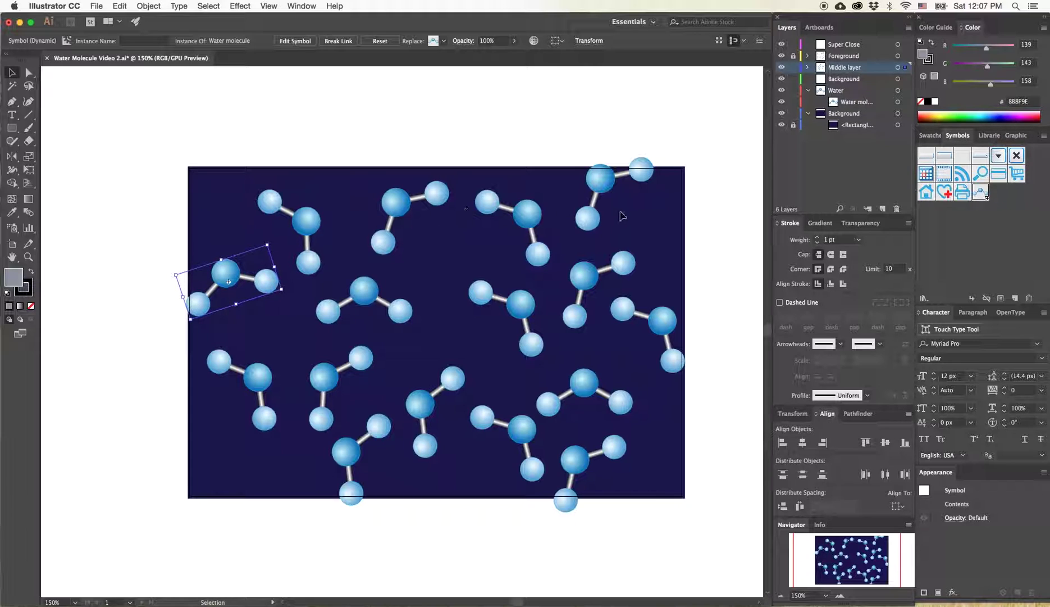
pyautogui.click(535, 204)
pyautogui.moveTo(401, 207); pyautogui.dragTo(399, 200)
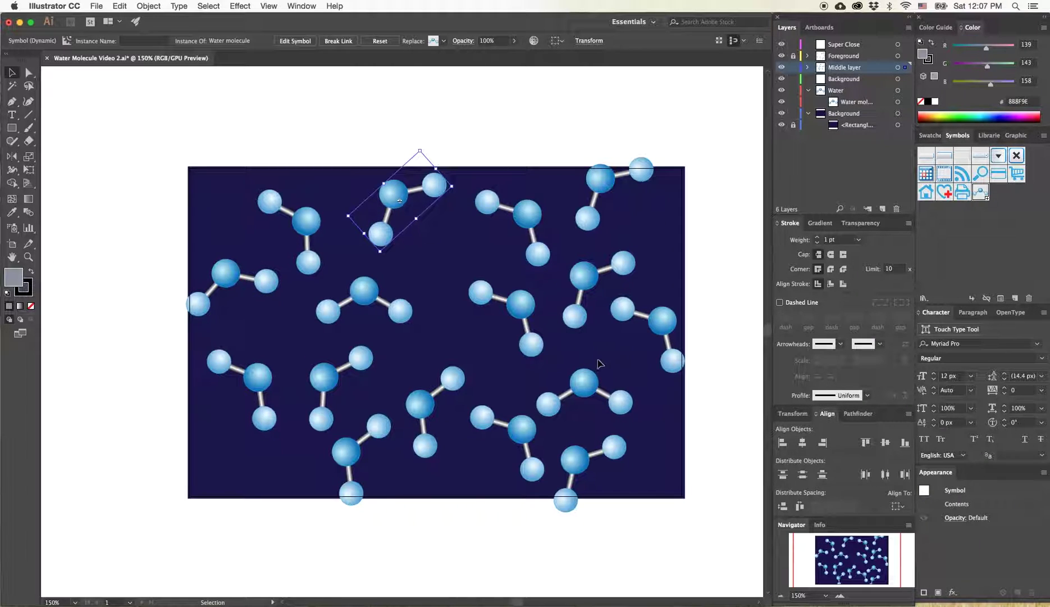
# Step: Add two water molecule symbol instances near the artboard's lower-left corner and upper-right edge, rotating each to overhang the artboard
pyautogui.moveTo(980, 194); pyautogui.dragTo(224, 473)
pyautogui.moveTo(281, 454); pyautogui.dragTo(264, 494)
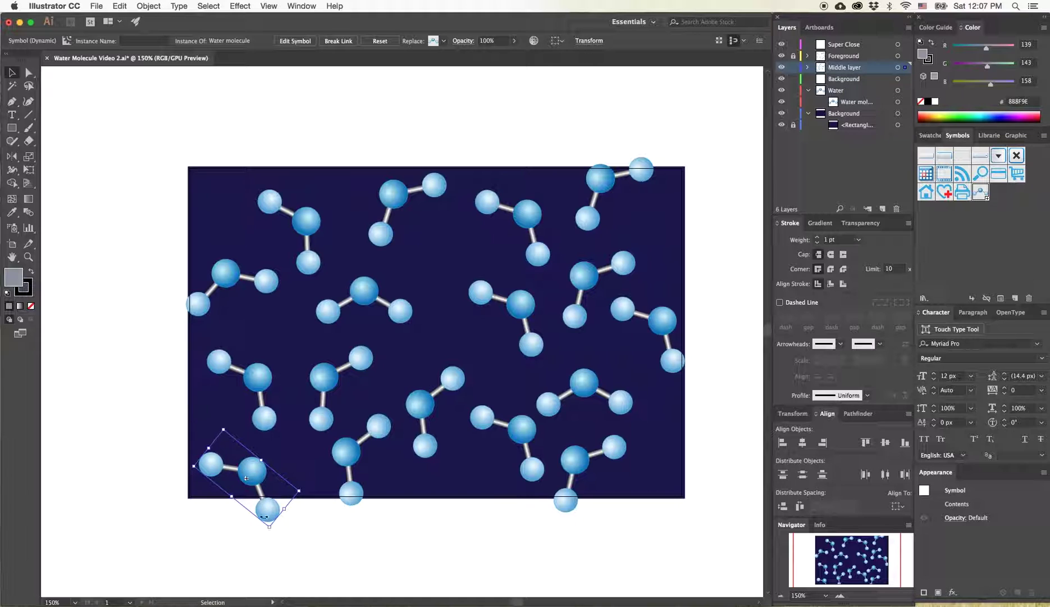
pyautogui.moveTo(981, 194); pyautogui.dragTo(677, 226)
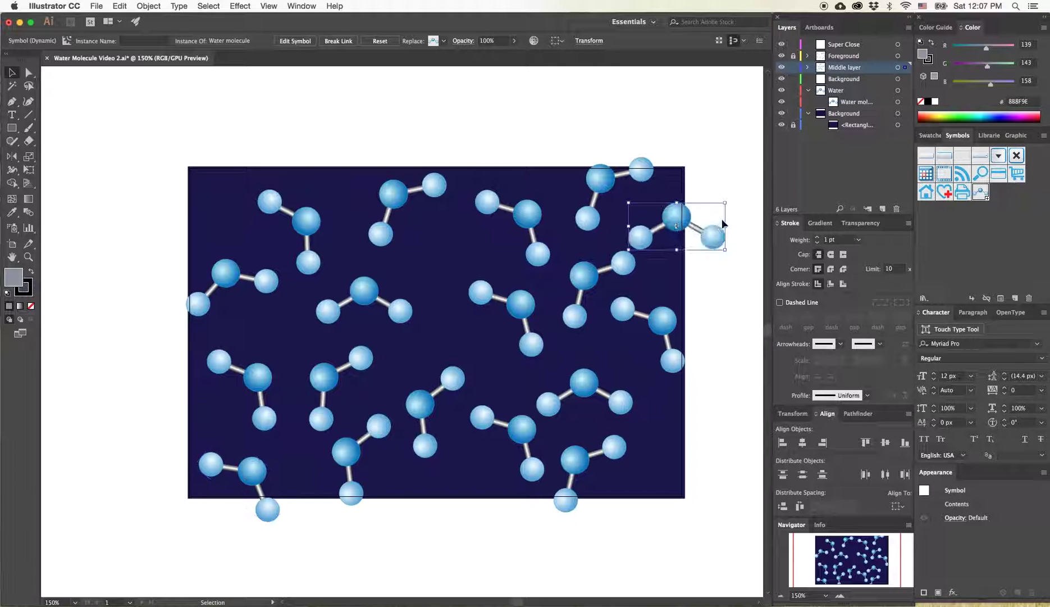
pyautogui.moveTo(730, 201); pyautogui.dragTo(682, 235)
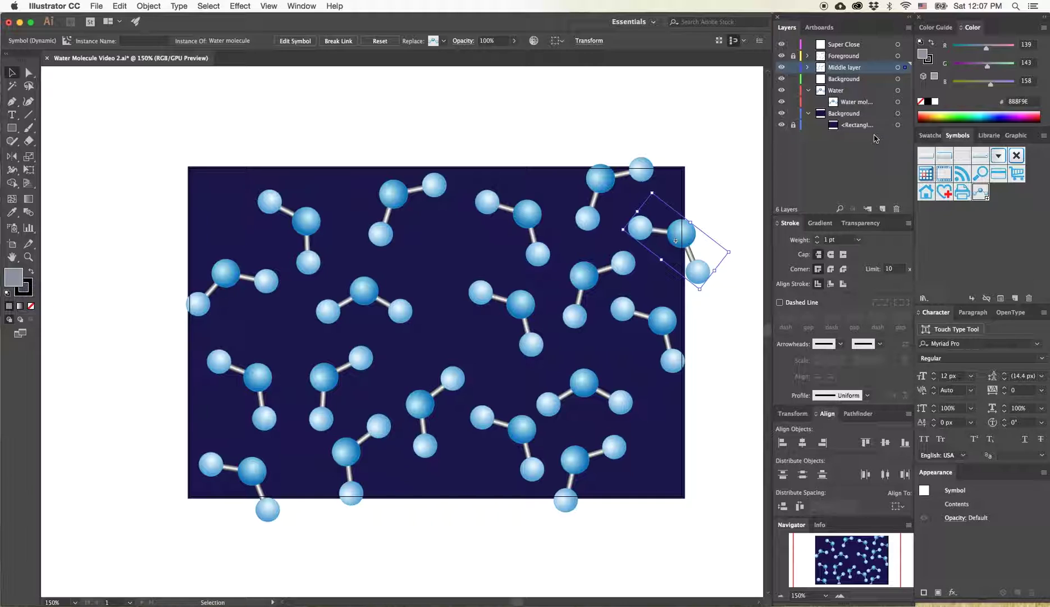
# Step: Select everything on the Middle layer and scale the molecules down proportionally about their common centre
pyautogui.click(808, 67)
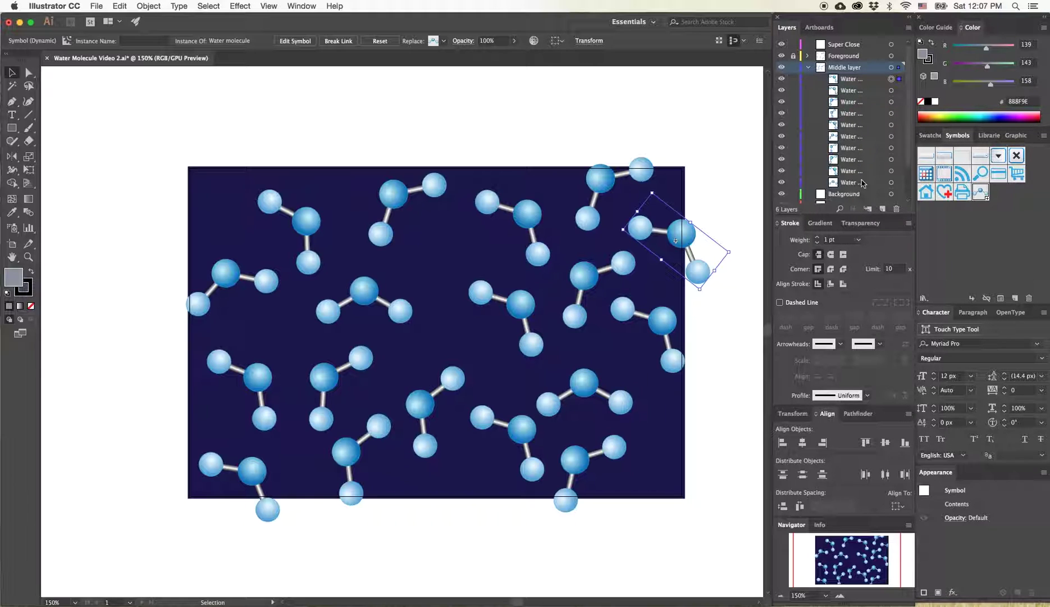
pyautogui.click(891, 68)
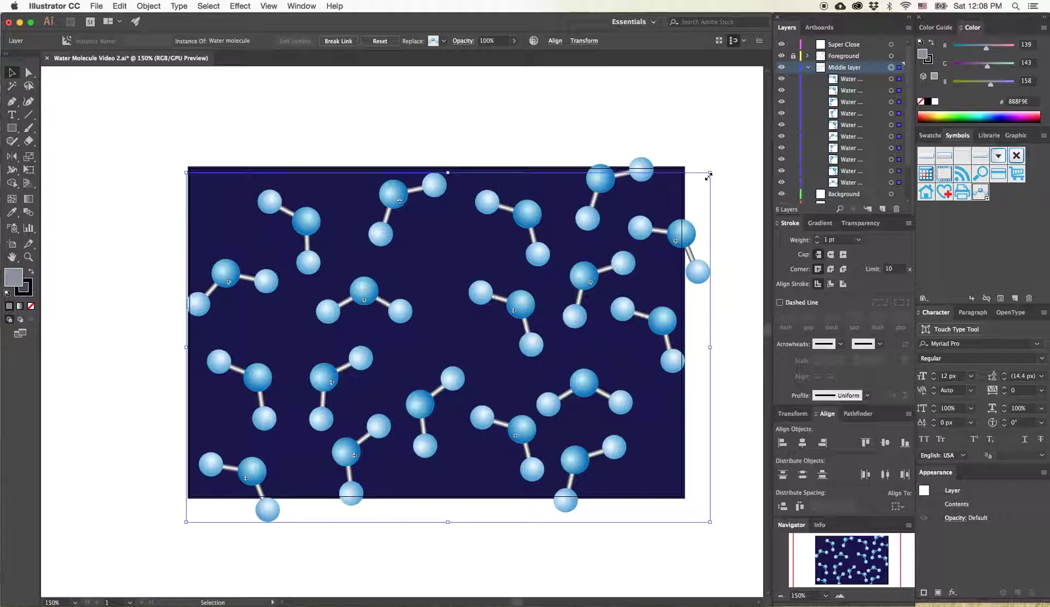
pyautogui.press('shift')
pyautogui.moveTo(708, 176); pyautogui.dragTo(683, 199)
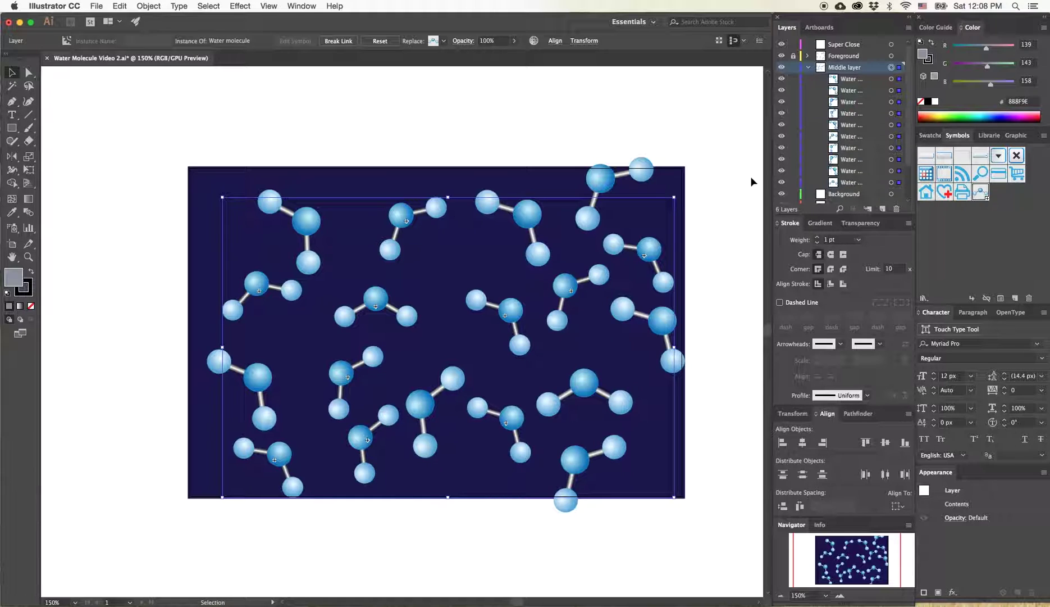
pyautogui.click(727, 166)
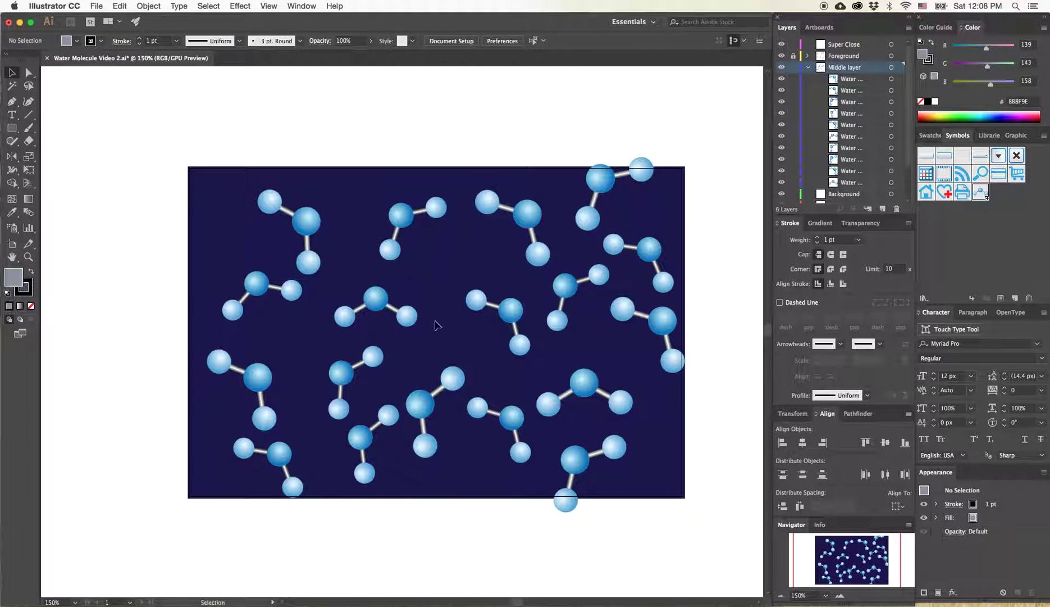
# Step: Rotate the smaller molecules at the lower left and left of centre, shifting both slightly left away from their neighbours
pyautogui.moveTo(279, 455); pyautogui.dragTo(241, 429)
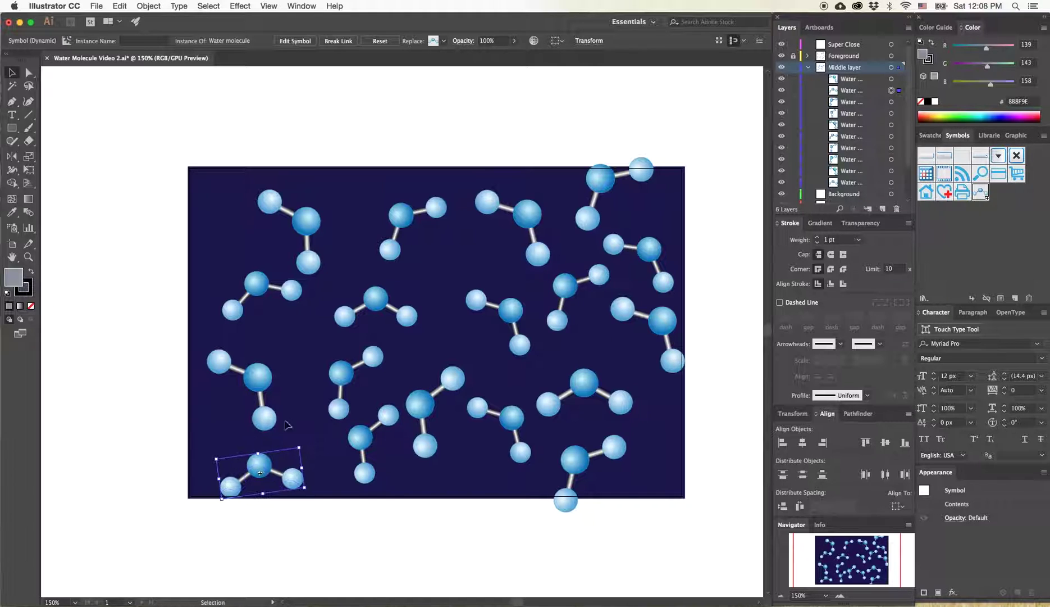
pyautogui.moveTo(337, 370); pyautogui.dragTo(321, 370)
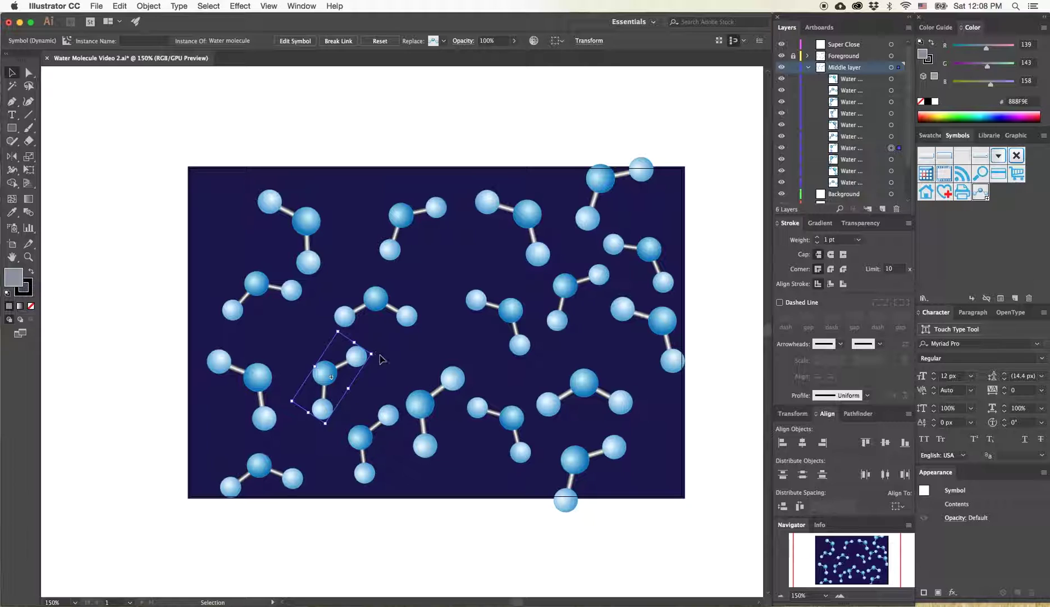
pyautogui.moveTo(377, 354); pyautogui.dragTo(382, 377)
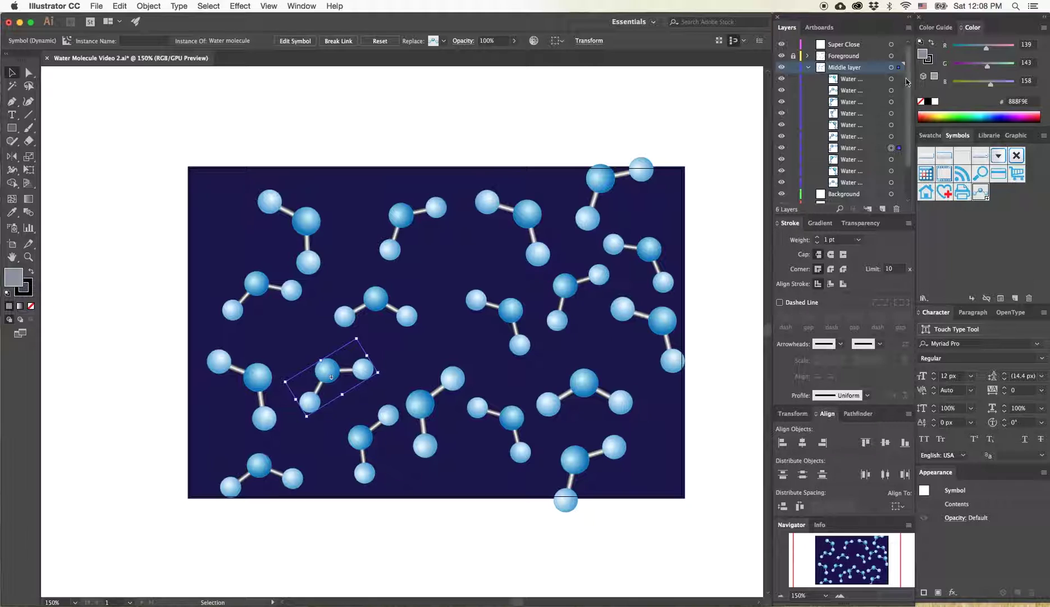
# Step: Reduce the opacity of the whole Middle layer to 81%
pyautogui.click(892, 67)
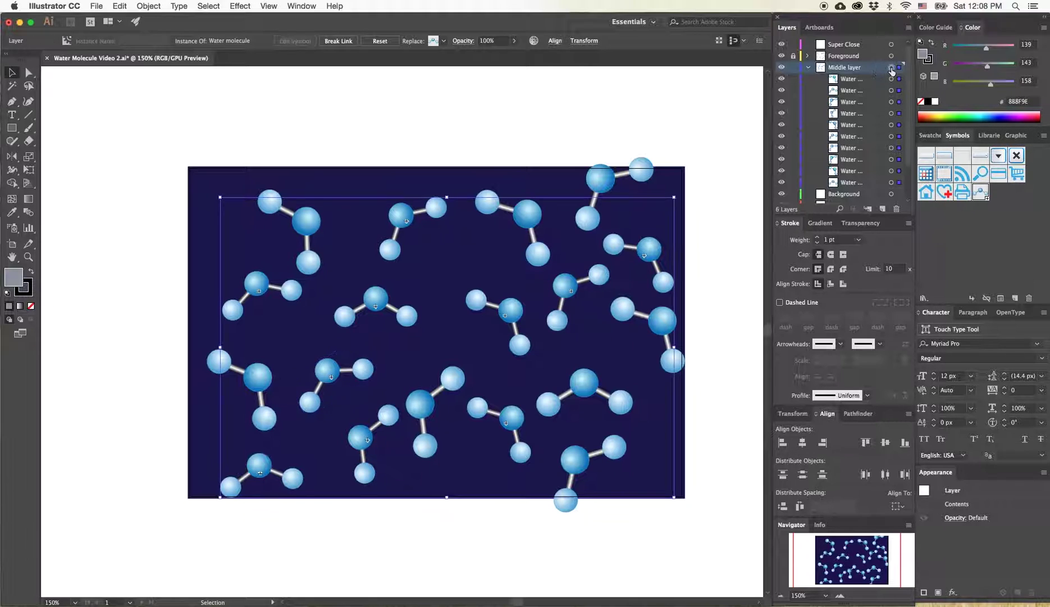
pyautogui.click(515, 43)
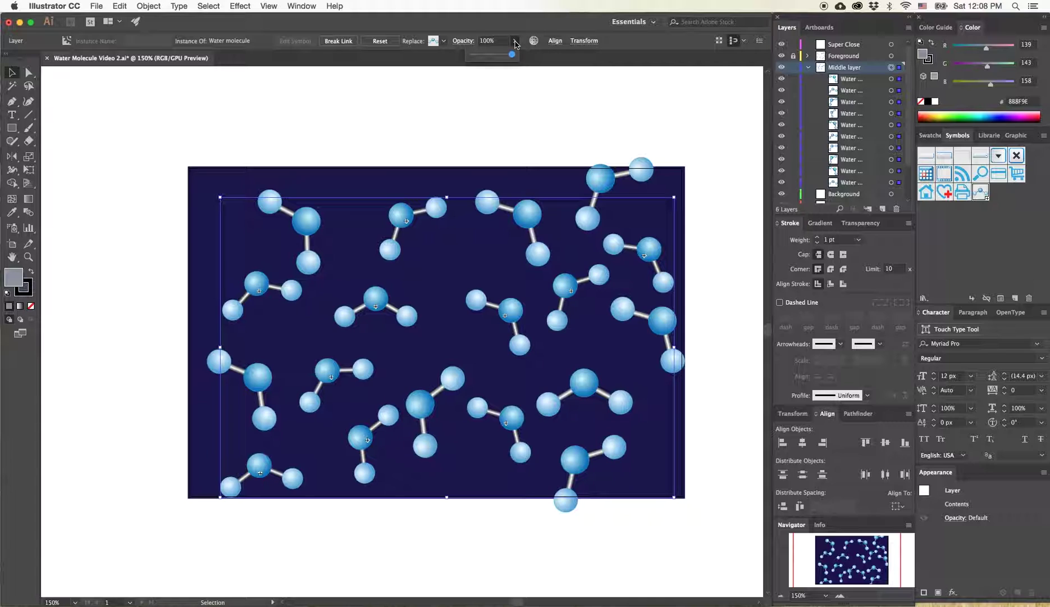
pyautogui.moveTo(513, 55); pyautogui.dragTo(505, 58)
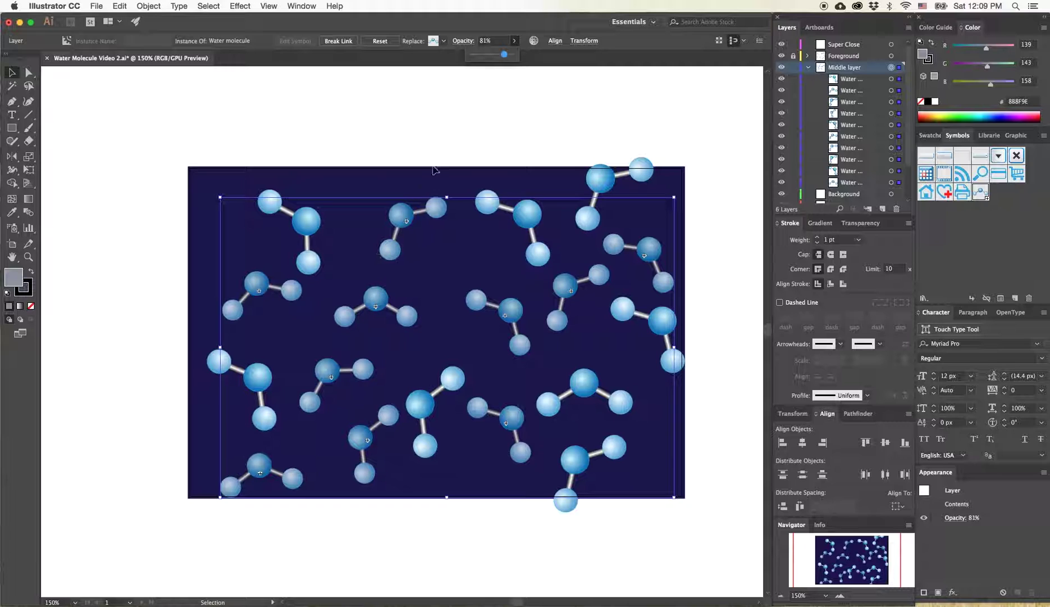
pyautogui.click(472, 136)
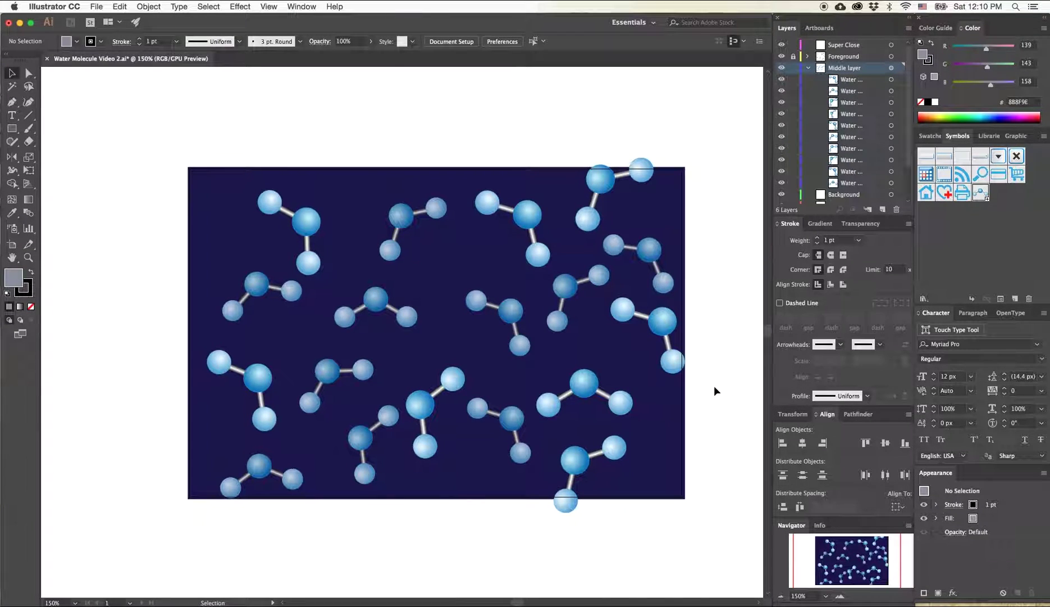
# Step: Copy all the Middle layer molecules and paste them into the empty Background layer
pyautogui.click(809, 68)
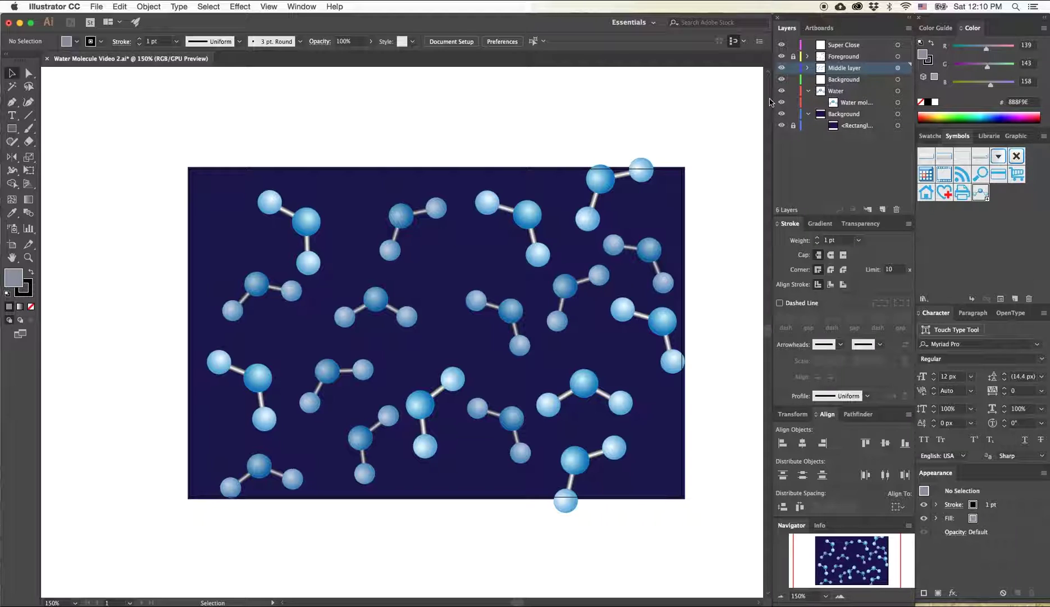
pyautogui.click(793, 68)
pyautogui.click(898, 68)
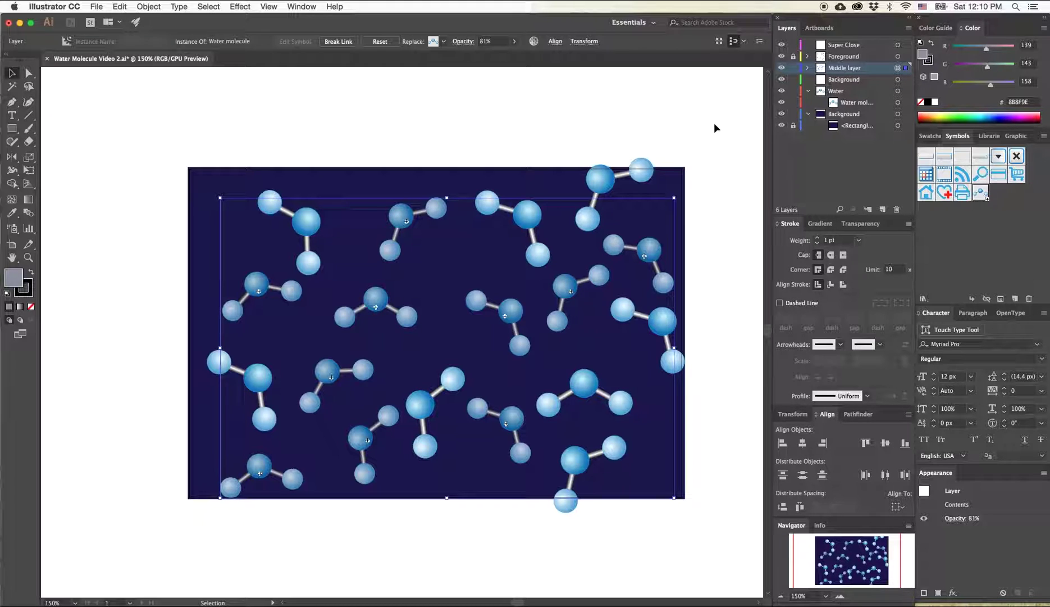
pyautogui.click(844, 81)
pyautogui.click(682, 108)
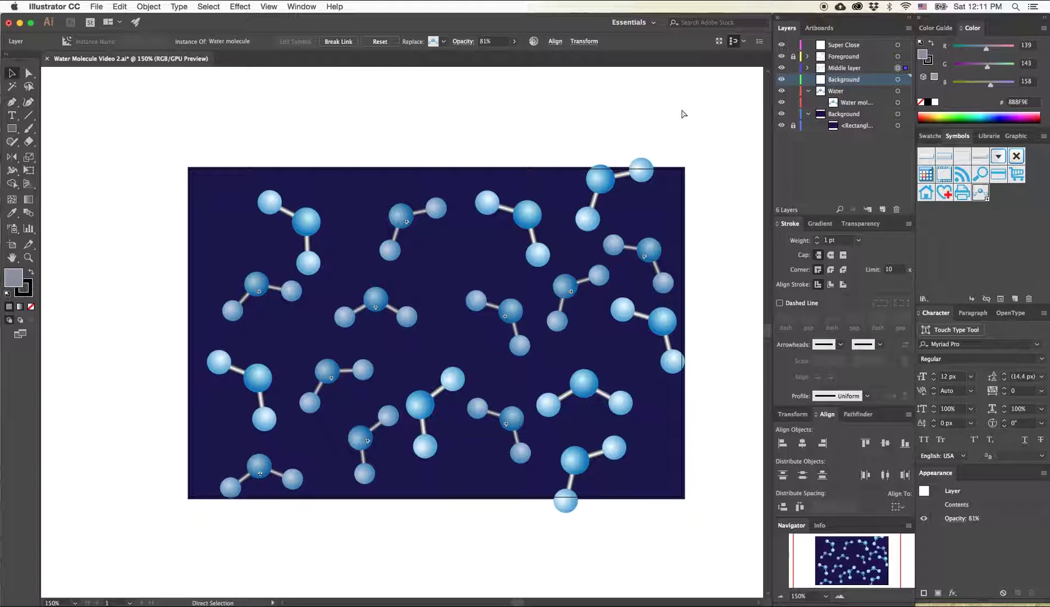
pyautogui.press('super+v')
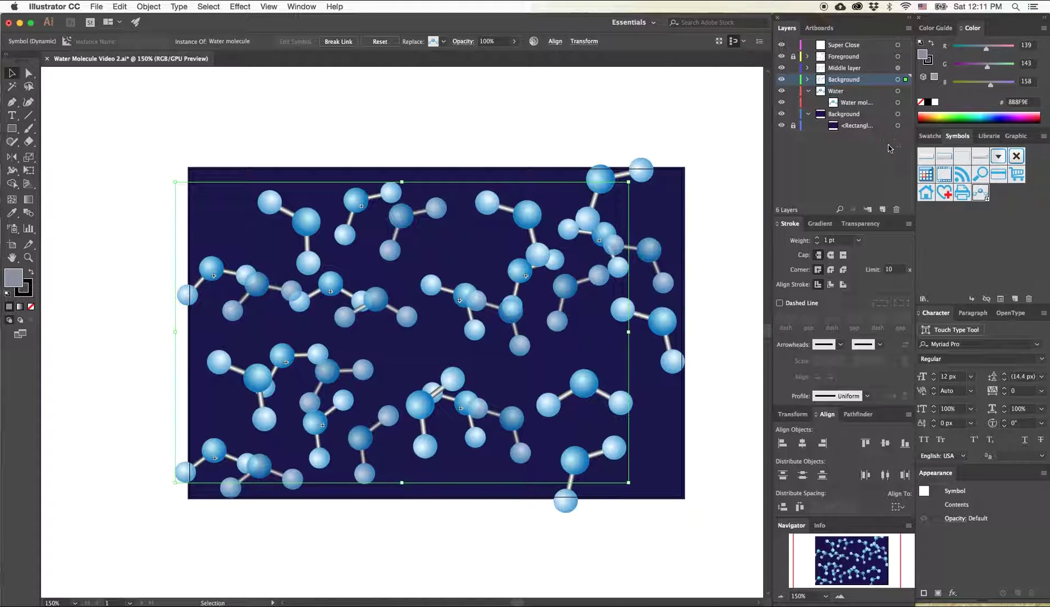
# Step: Lock the Middle layer and hide both the Middle and Foreground layers
pyautogui.click(793, 68)
pyautogui.click(707, 463)
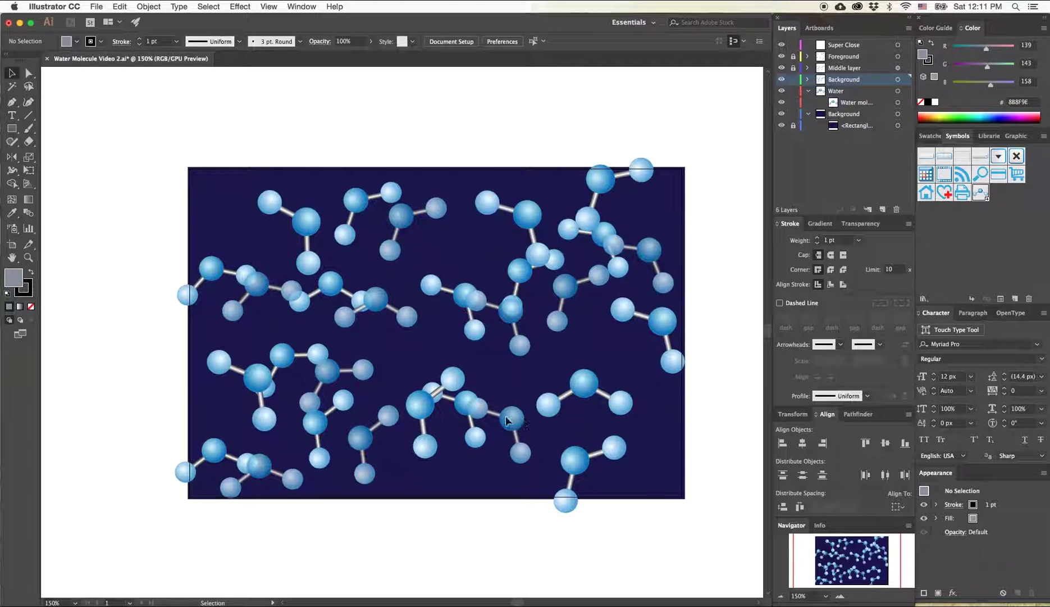
pyautogui.click(782, 68)
pyautogui.click(782, 56)
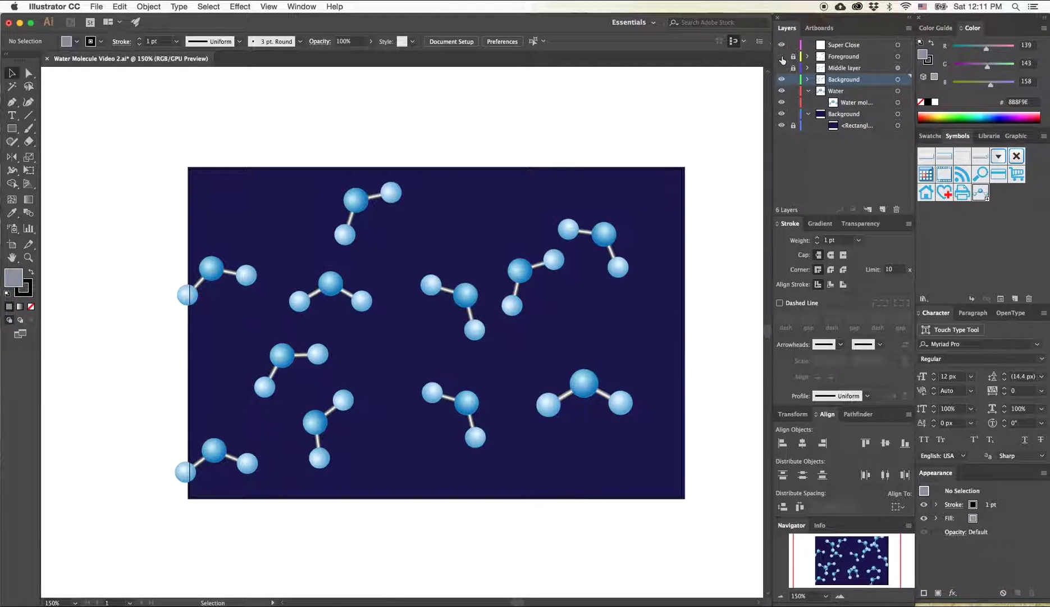
# Step: Move the Background layer's lower-centre molecule to the right and delete the molecule on the Water layer
pyautogui.moveTo(581, 392); pyautogui.dragTo(634, 439)
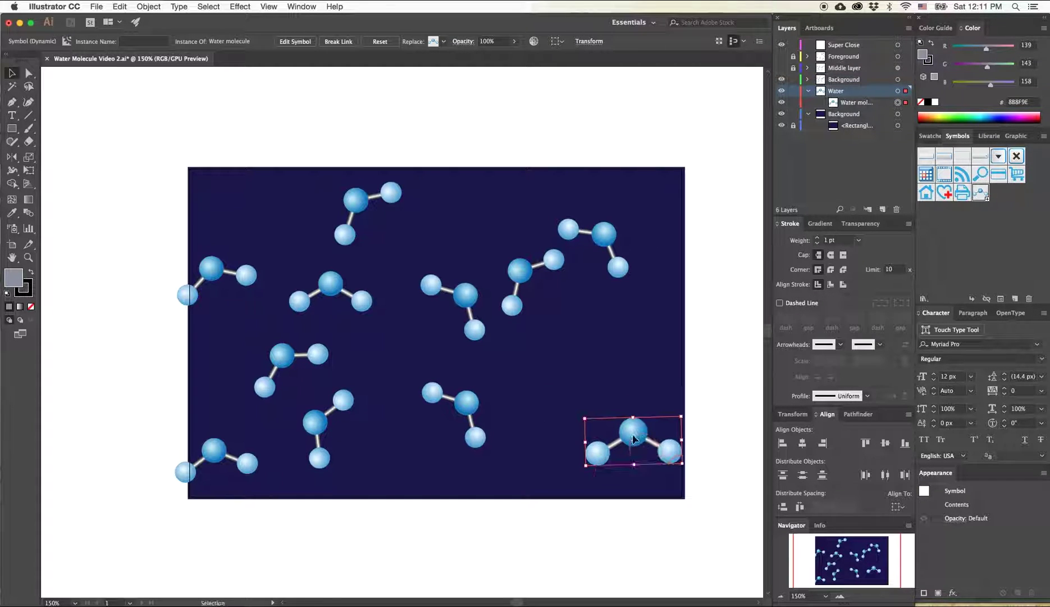
pyautogui.moveTo(473, 419); pyautogui.dragTo(646, 377)
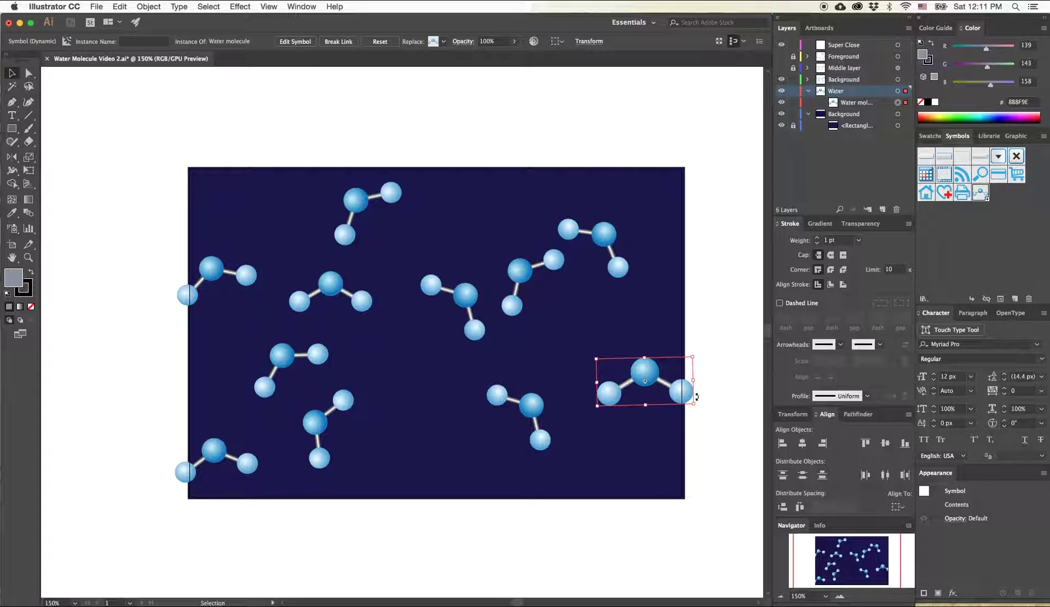
pyautogui.press('Delete')
# Step: Spread the Background layer molecules out toward the artboard's right side, bottom, left side and top edge
pyautogui.moveTo(537, 413); pyautogui.dragTo(635, 454)
pyautogui.moveTo(599, 220); pyautogui.dragTo(669, 207)
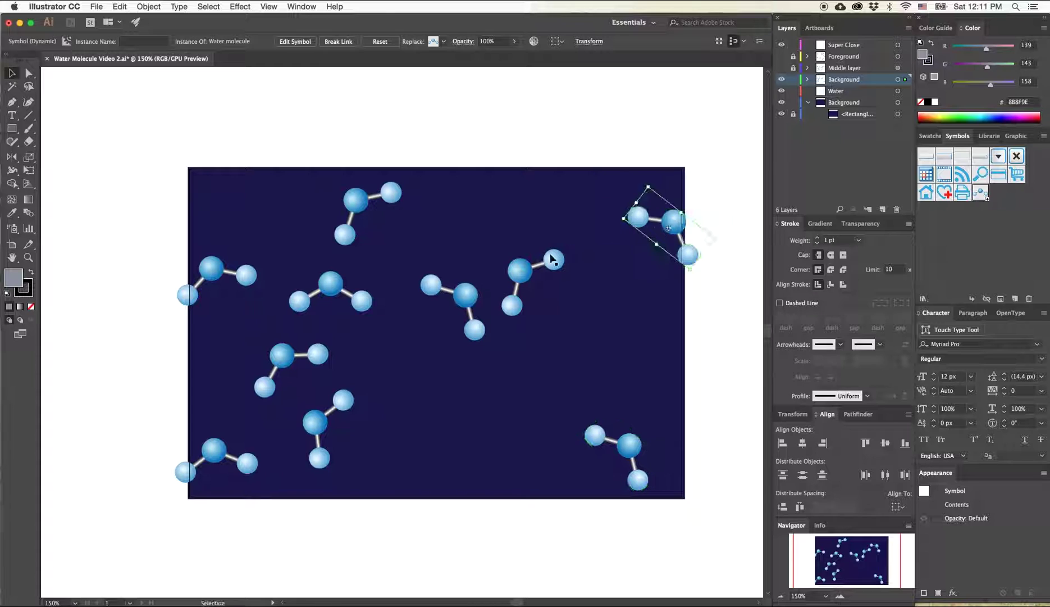
pyautogui.moveTo(520, 271); pyautogui.dragTo(606, 362)
pyautogui.moveTo(468, 299); pyautogui.dragTo(515, 423)
pyautogui.moveTo(310, 423); pyautogui.dragTo(387, 447)
pyautogui.moveTo(285, 356); pyautogui.dragTo(247, 338)
pyautogui.moveTo(313, 301); pyautogui.dragTo(369, 318)
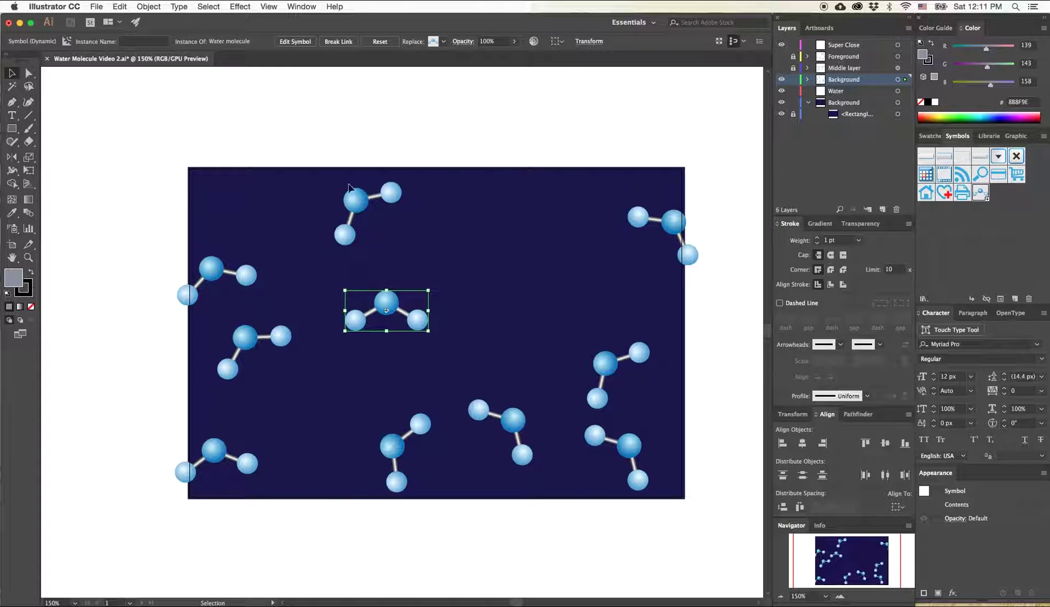
pyautogui.moveTo(356, 202); pyautogui.dragTo(341, 187)
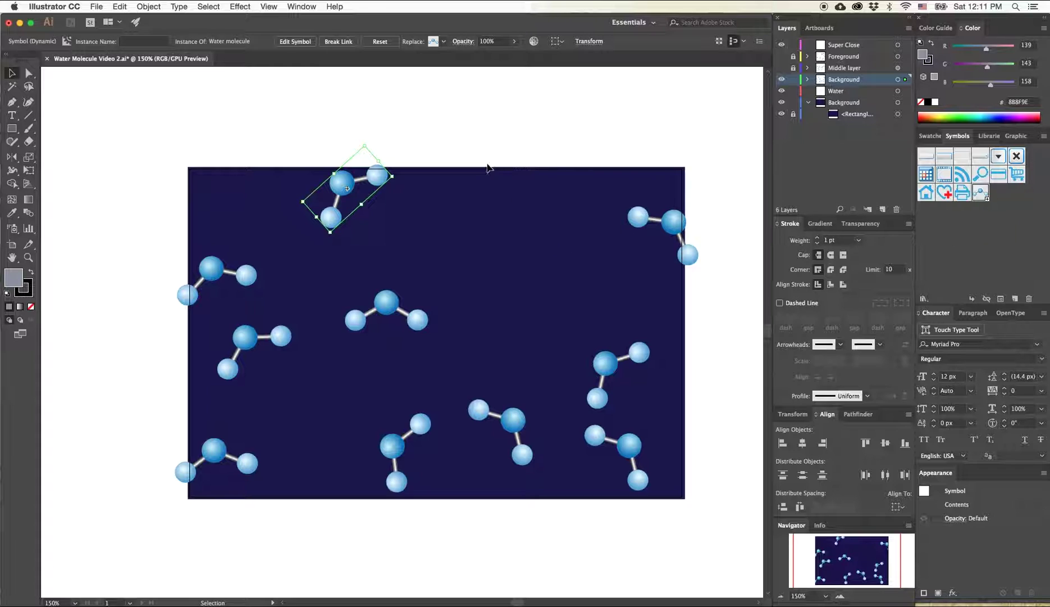
# Step: Duplicate the four right-hand Background layer molecules and distribute the copies in the gaps, nudging the molecule near the left edge upward
pyautogui.moveTo(492, 175); pyautogui.dragTo(703, 531)
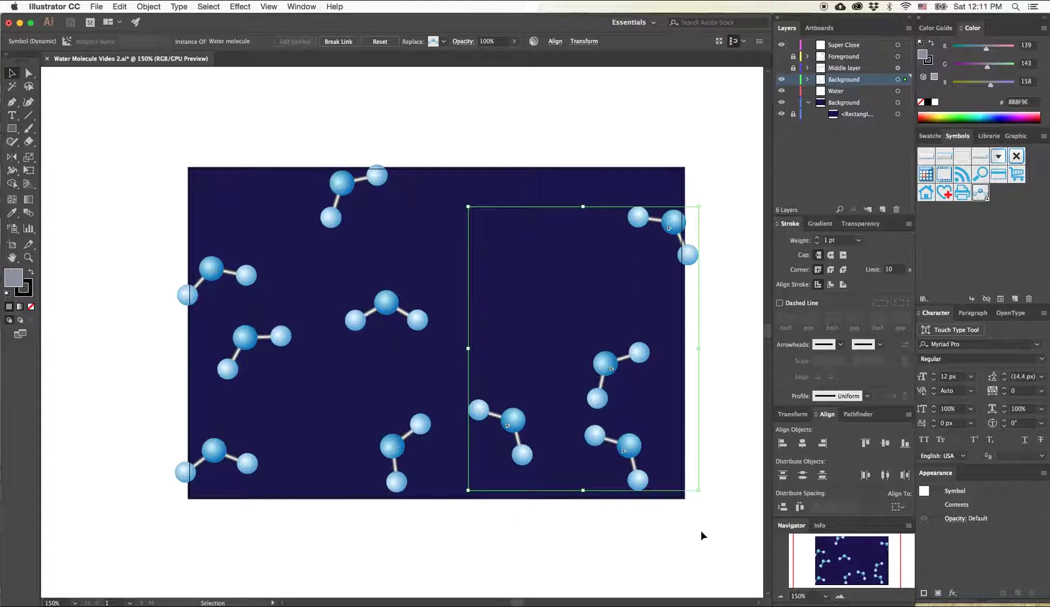
pyautogui.press('super+c')
pyautogui.press('super+v')
pyautogui.click(506, 148)
pyautogui.moveTo(493, 206); pyautogui.dragTo(550, 214)
pyautogui.moveTo(424, 347); pyautogui.dragTo(527, 322)
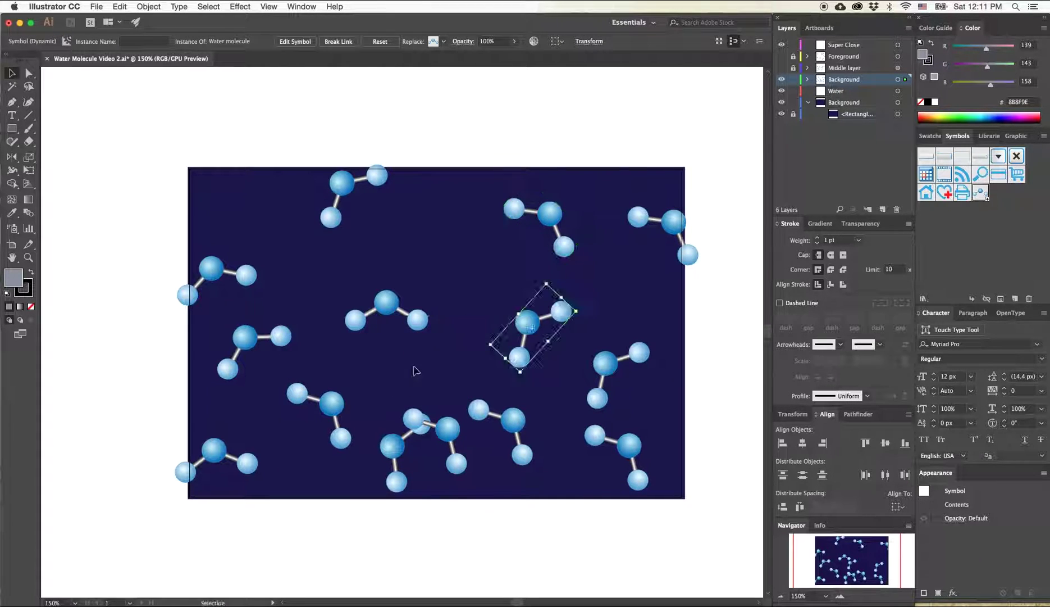
pyautogui.moveTo(441, 432); pyautogui.dragTo(457, 248)
pyautogui.moveTo(249, 343)
pyautogui.mouseDown()
pyautogui.moveTo(268, 181)
pyautogui.moveTo(247, 334)
pyautogui.mouseUp()
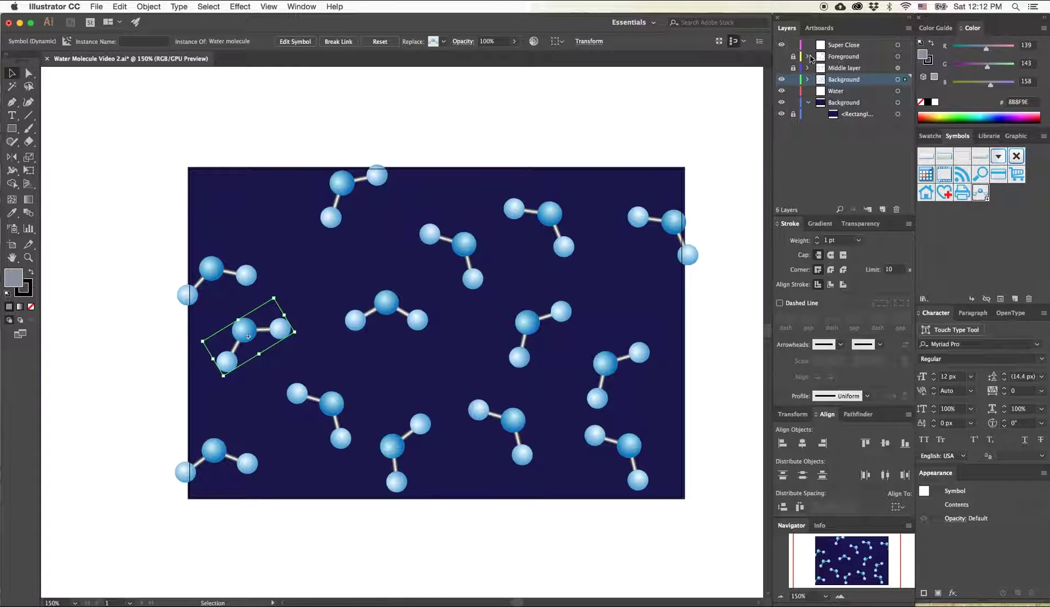
# Step: Show the Middle and Foreground layers, and move or rotate the Background layer molecules on the artboard's left side clear of overlaps
pyautogui.click(782, 67)
pyautogui.click(782, 56)
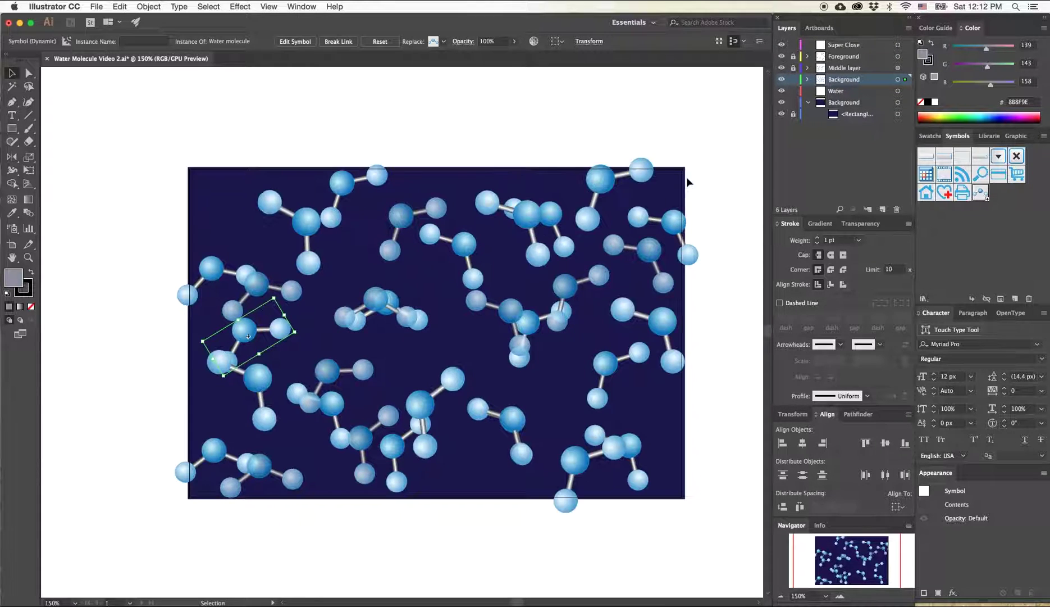
pyautogui.moveTo(344, 186); pyautogui.dragTo(362, 194)
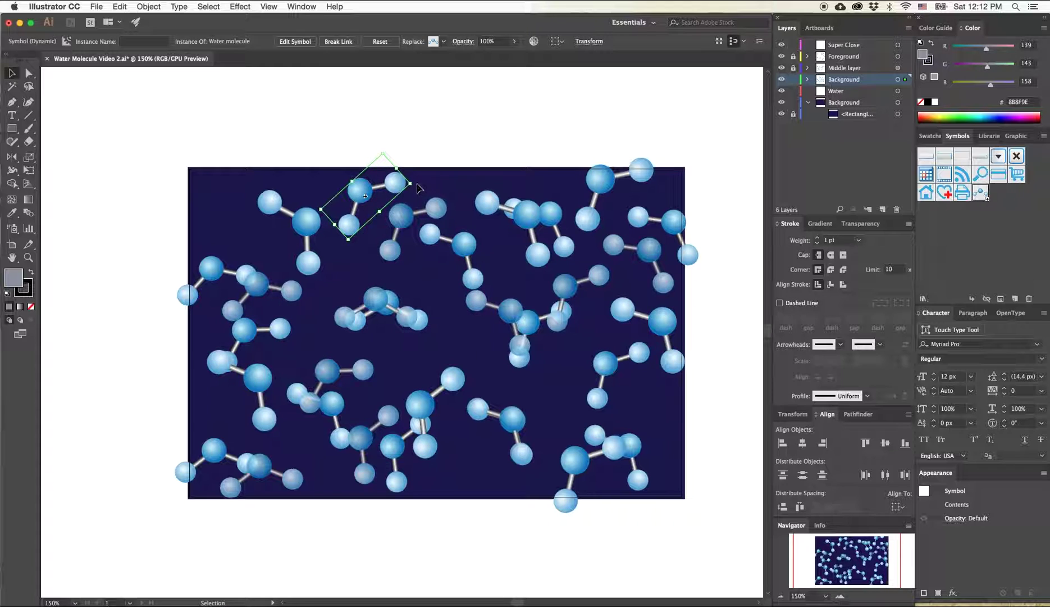
pyautogui.moveTo(387, 244); pyautogui.dragTo(344, 180)
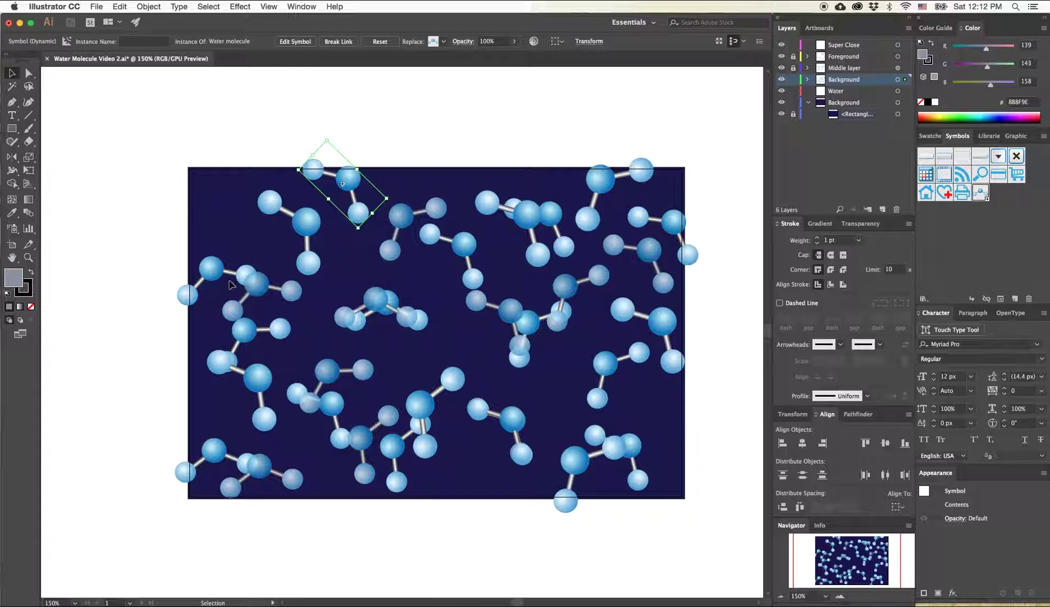
pyautogui.moveTo(210, 272); pyautogui.dragTo(217, 240)
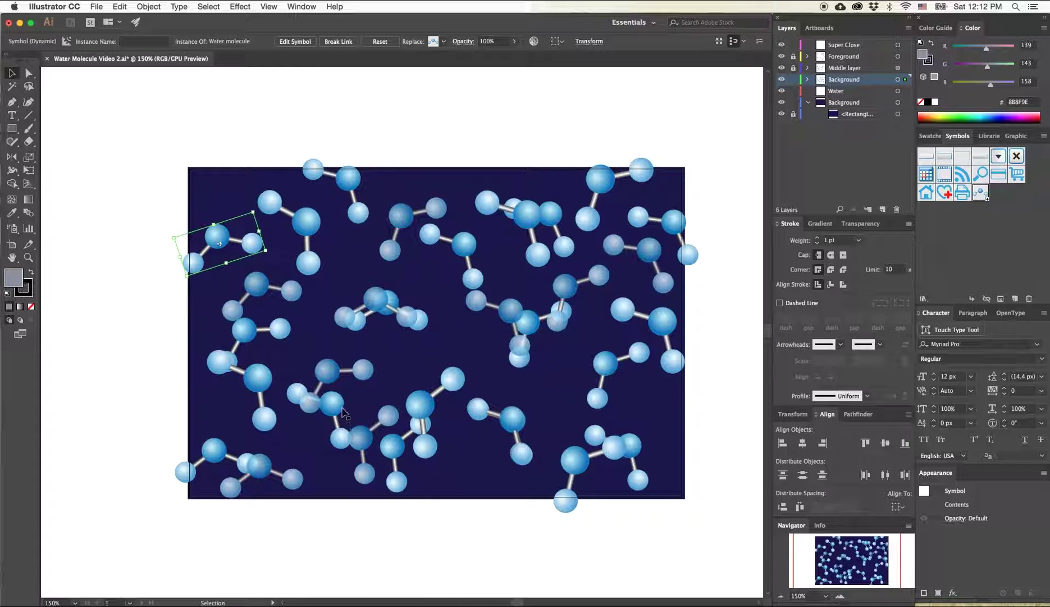
pyautogui.moveTo(313, 408)
pyautogui.mouseDown()
pyautogui.moveTo(328, 409)
pyautogui.moveTo(320, 443)
pyautogui.moveTo(379, 433)
pyautogui.moveTo(328, 371)
pyautogui.moveTo(308, 395)
pyautogui.mouseUp()
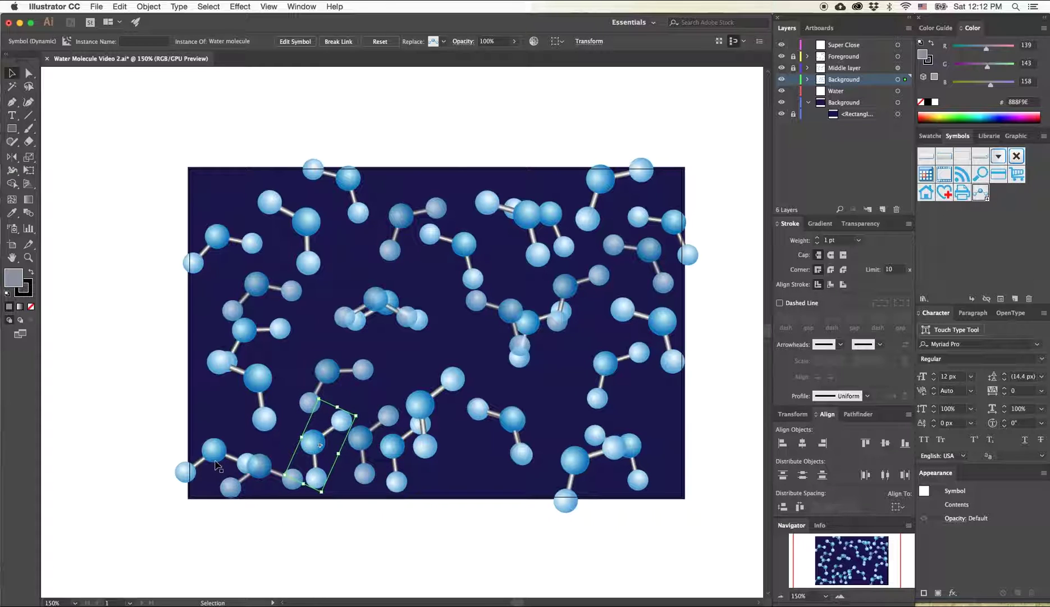
pyautogui.moveTo(211, 449); pyautogui.dragTo(195, 422)
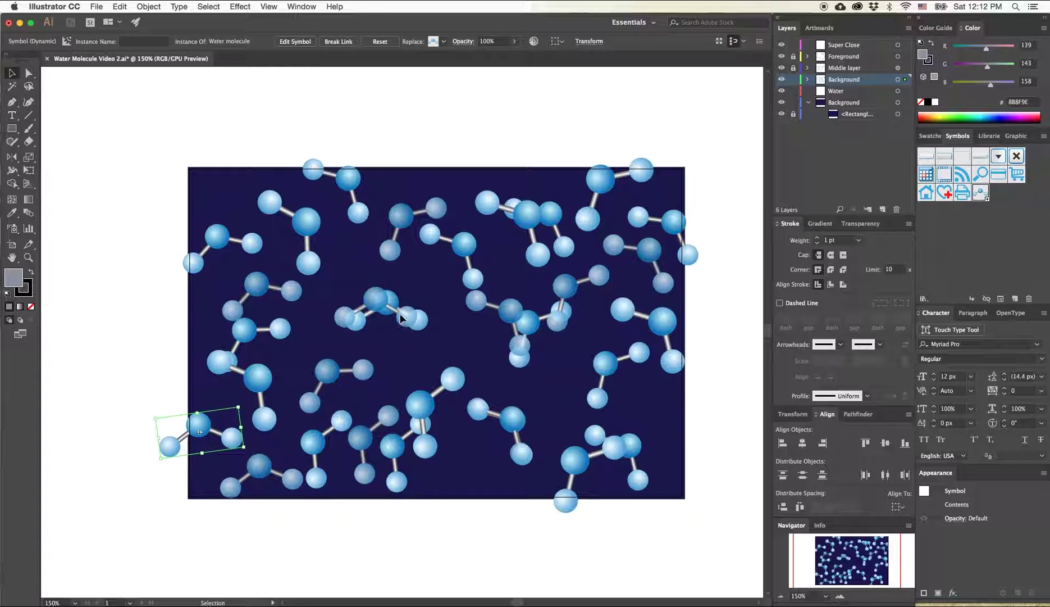
# Step: Reposition the overlapping Background layer molecules around the artboard's centre, moving one to the bottom edge and one to the top edge
pyautogui.moveTo(379, 302); pyautogui.dragTo(458, 338)
pyautogui.moveTo(476, 380); pyautogui.dragTo(462, 476)
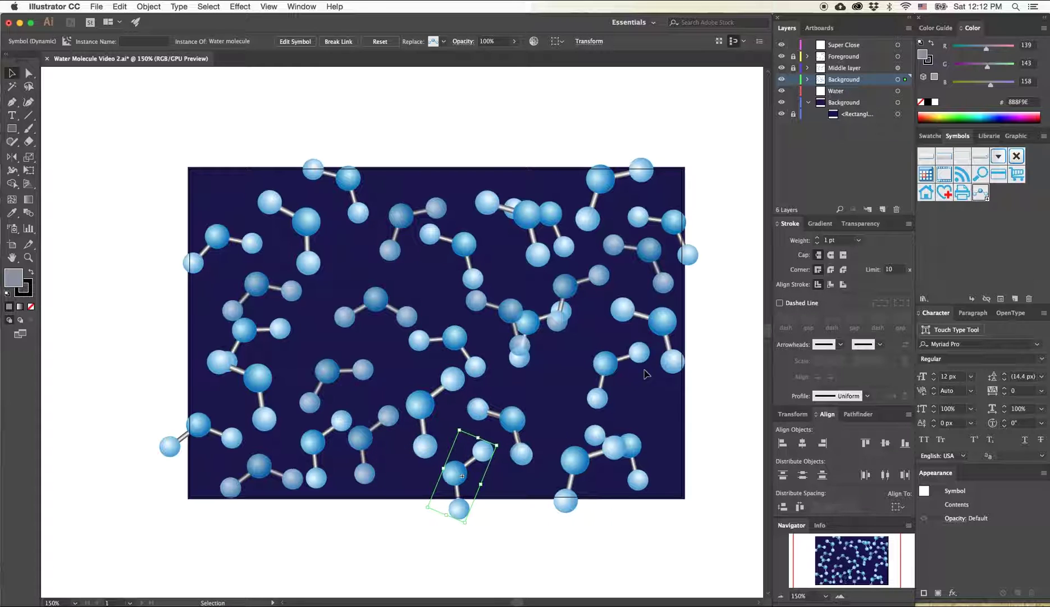
pyautogui.moveTo(531, 326); pyautogui.dragTo(554, 366)
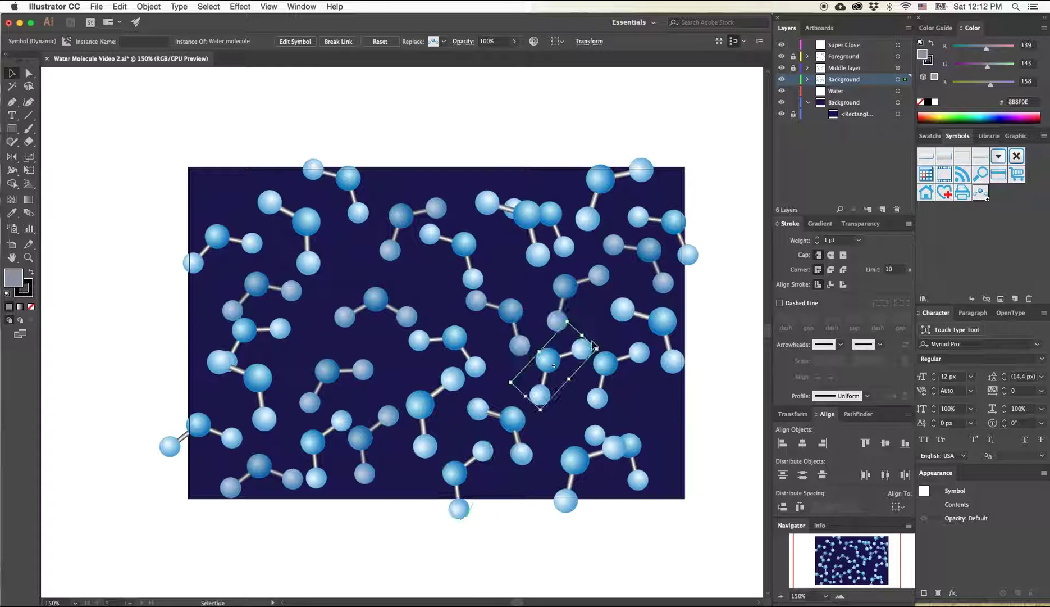
pyautogui.moveTo(524, 216); pyautogui.dragTo(544, 168)
pyautogui.moveTo(508, 126); pyautogui.dragTo(448, 169)
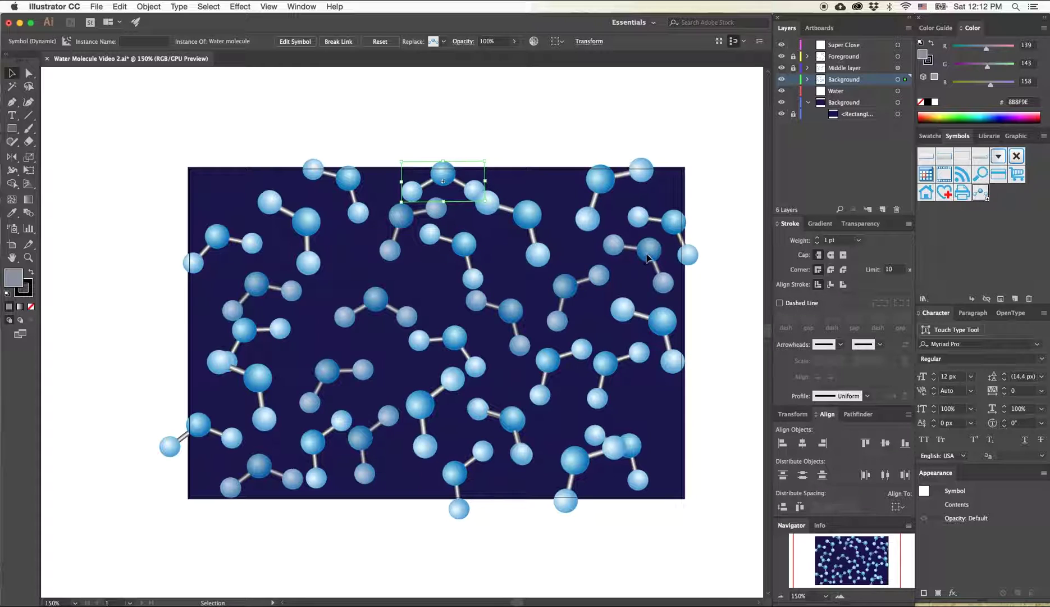
# Step: Rotate and shift the Background layer molecules along the artboard's right side into the gaps between the larger molecules
pyautogui.click(669, 229)
pyautogui.click(711, 206)
pyautogui.click(683, 232)
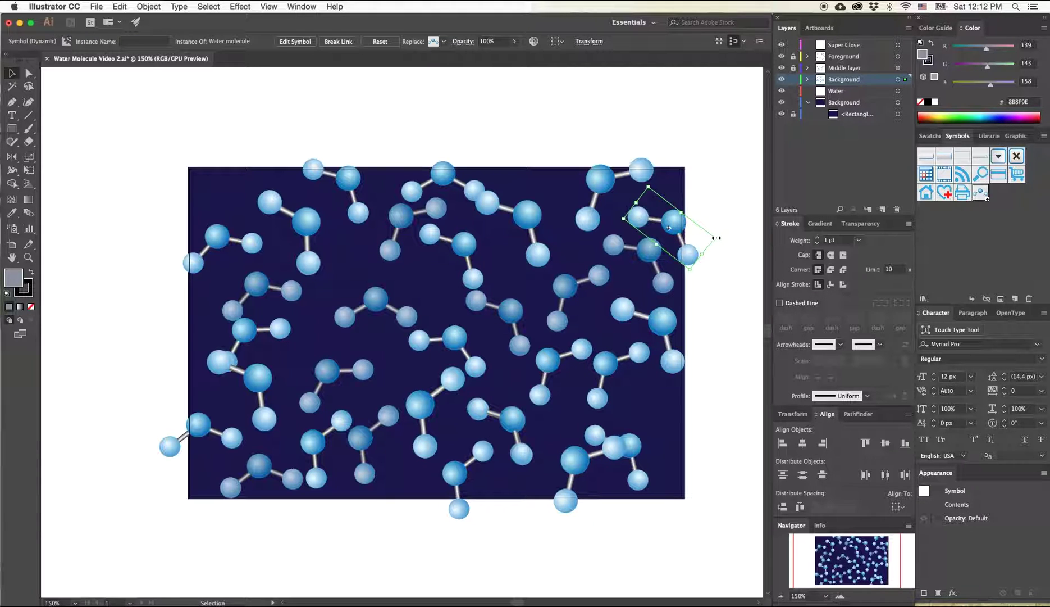
pyautogui.moveTo(720, 237); pyautogui.dragTo(652, 213)
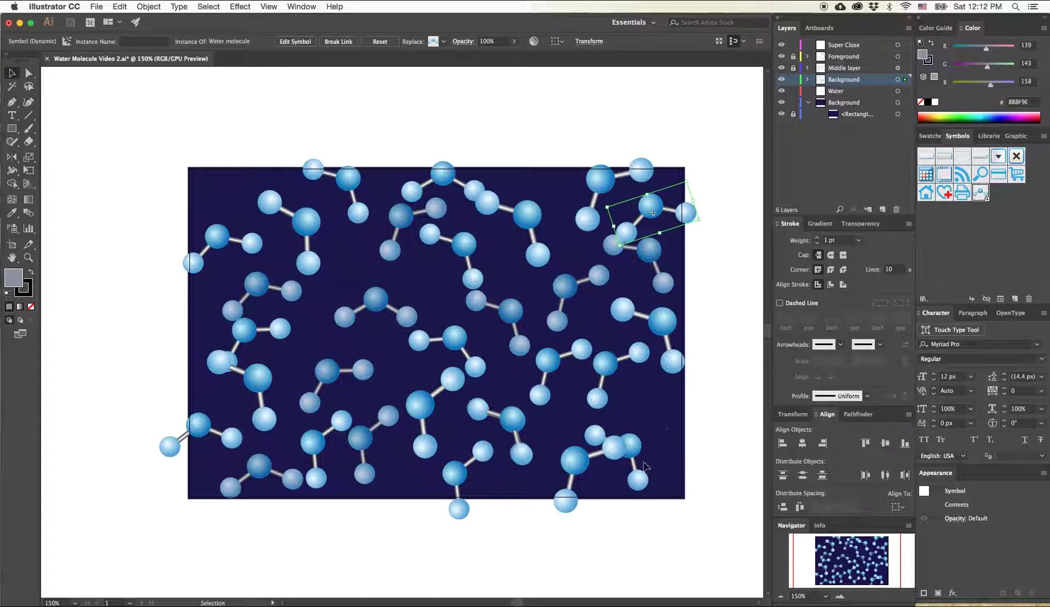
pyautogui.moveTo(633, 452); pyautogui.dragTo(677, 432)
pyautogui.moveTo(605, 364); pyautogui.dragTo(601, 389)
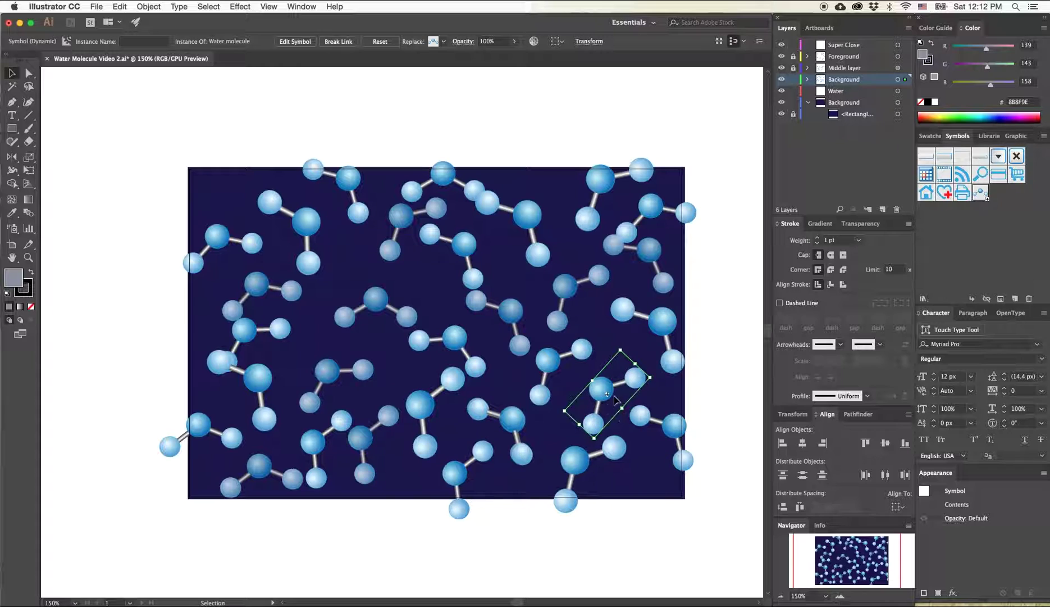
pyautogui.moveTo(558, 417); pyautogui.dragTo(565, 375)
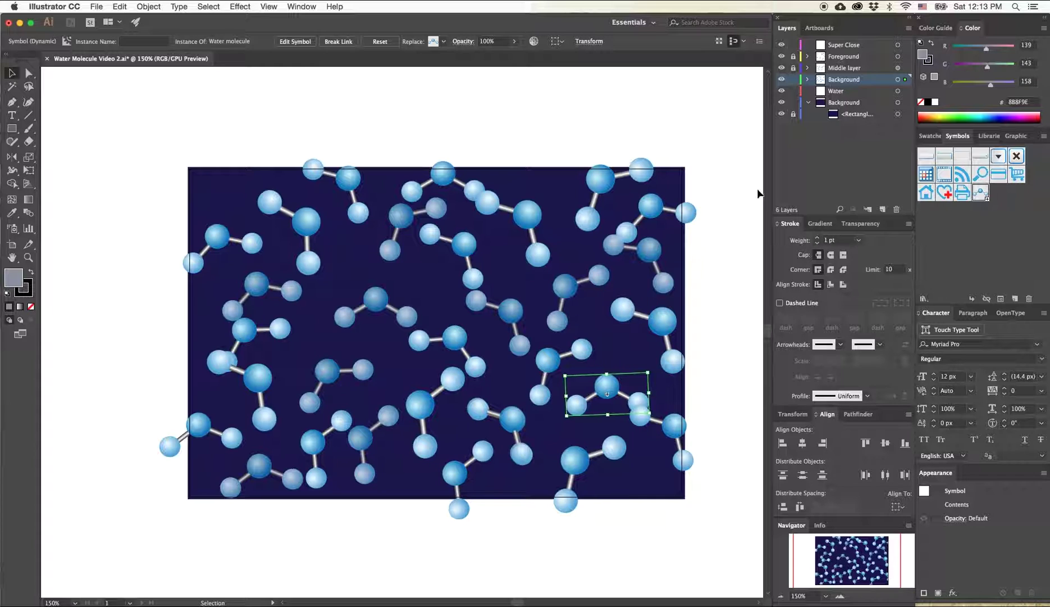
# Step: Scale each Background layer molecule individually to 80% horizontally and 80% vertically with Transform Each
pyautogui.click(897, 79)
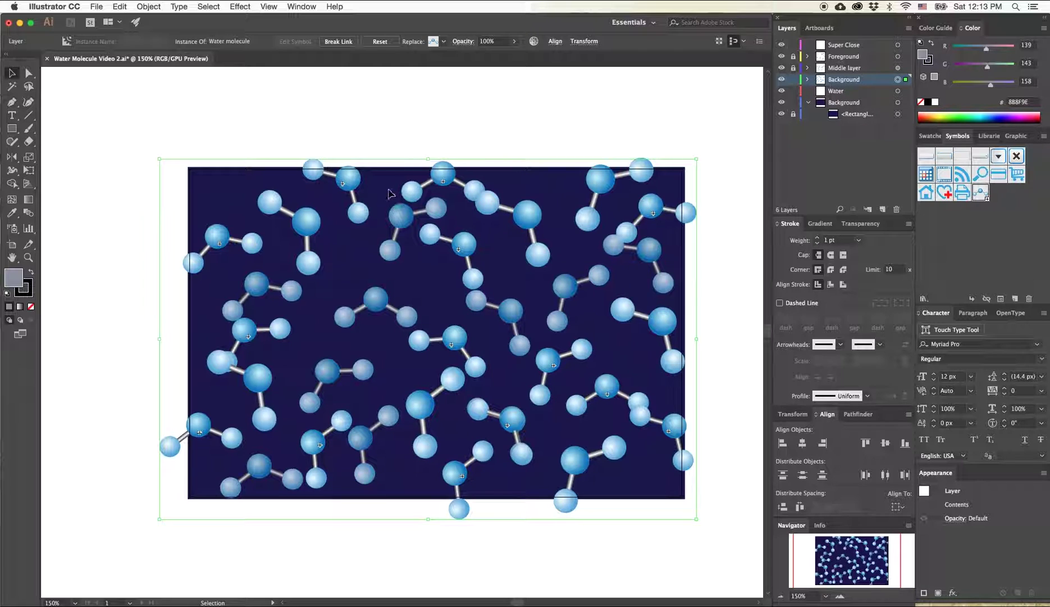
pyautogui.click(114, 141)
pyautogui.moveTo(94, 135); pyautogui.dragTo(729, 531)
pyautogui.click(808, 79)
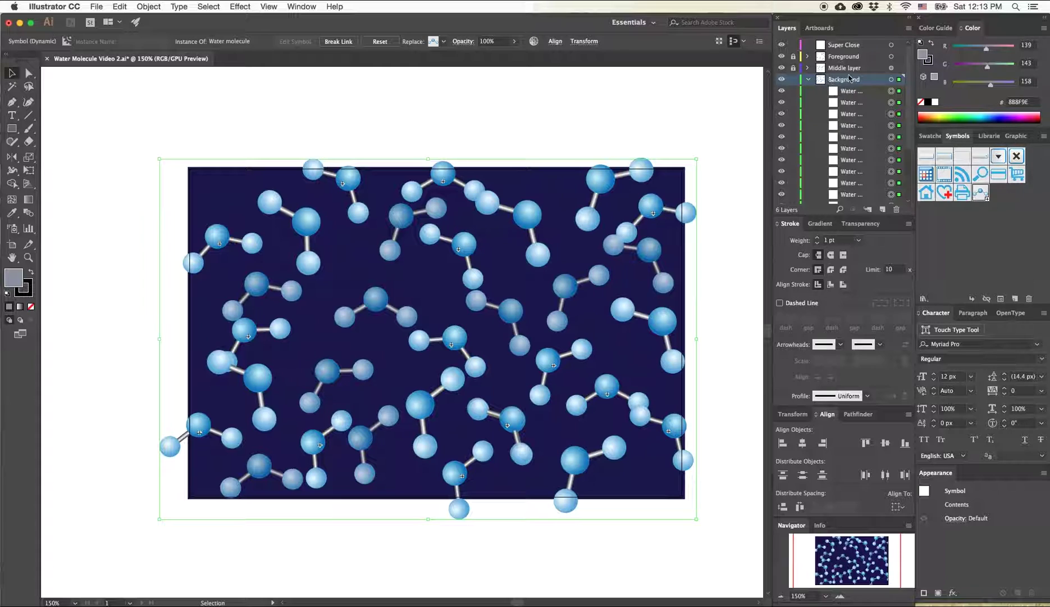
pyautogui.click(892, 80)
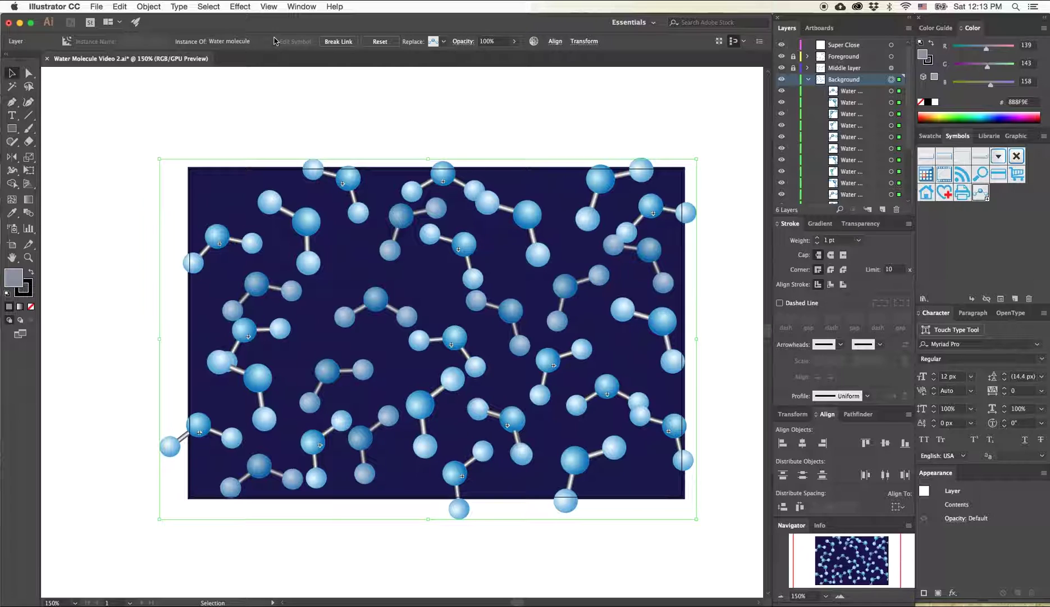
pyautogui.click(148, 7)
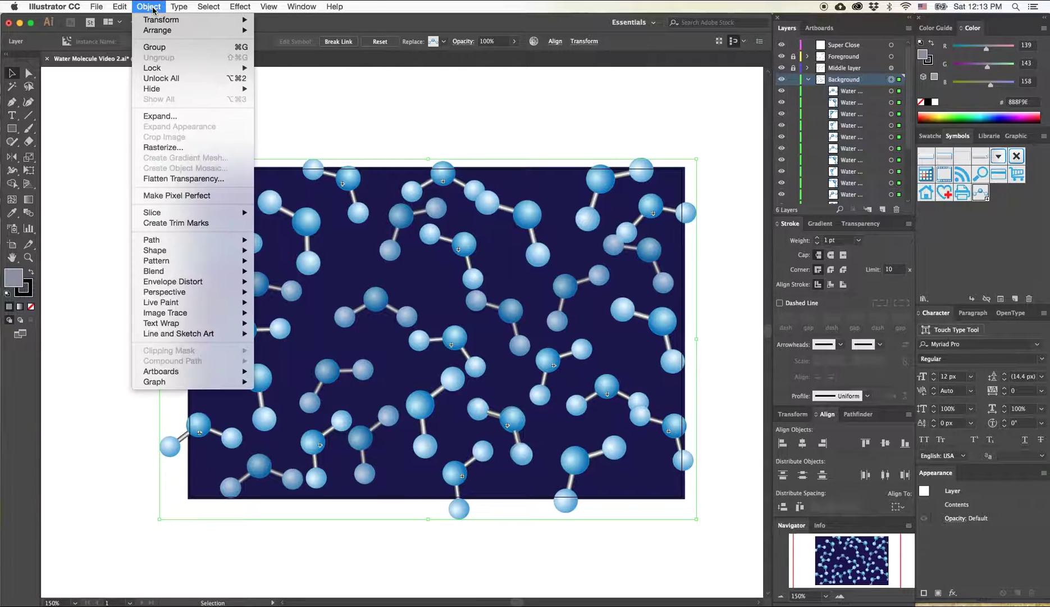
pyautogui.moveTo(153, 21)
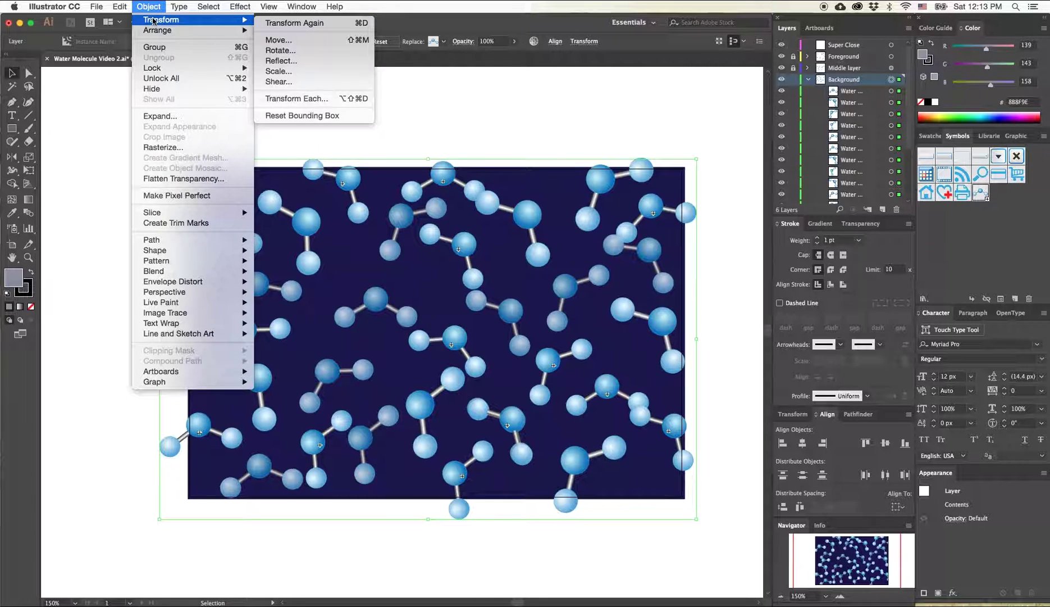
pyautogui.click(309, 100)
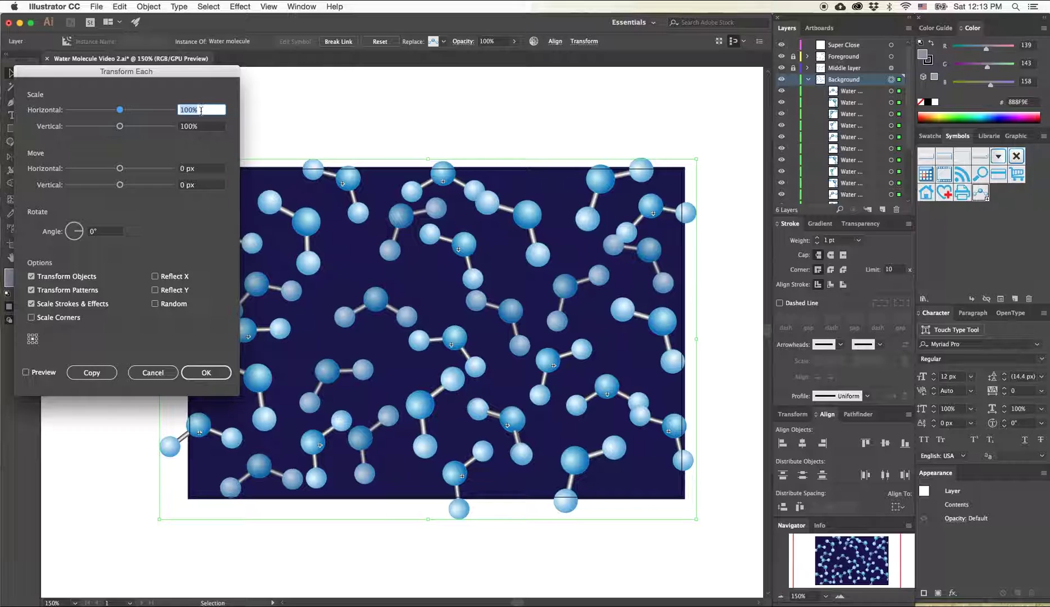
pyautogui.write('80')
pyautogui.click(193, 126)
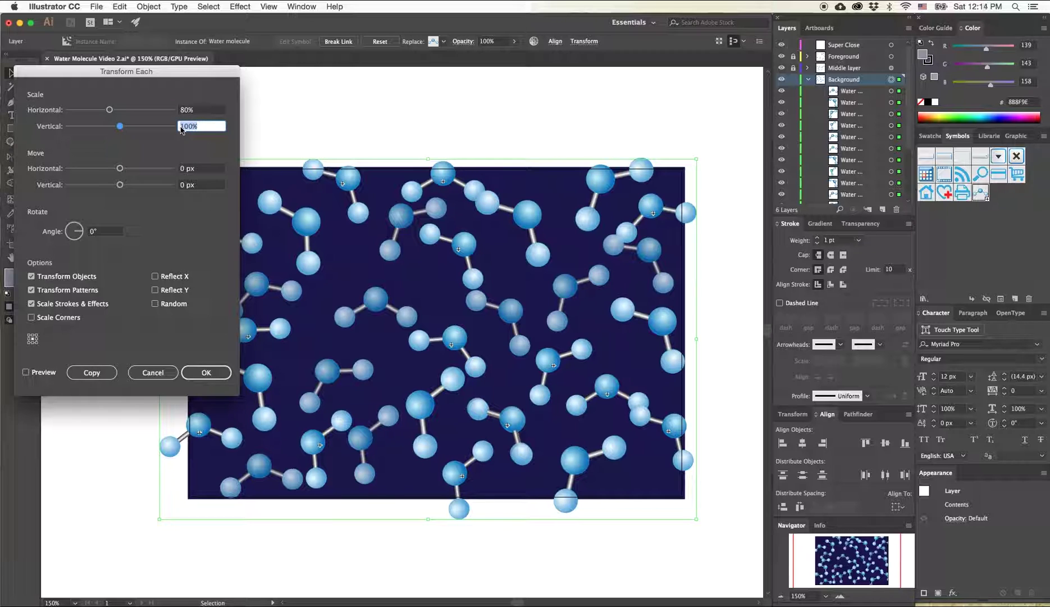
pyautogui.write('80')
pyautogui.press('Return')
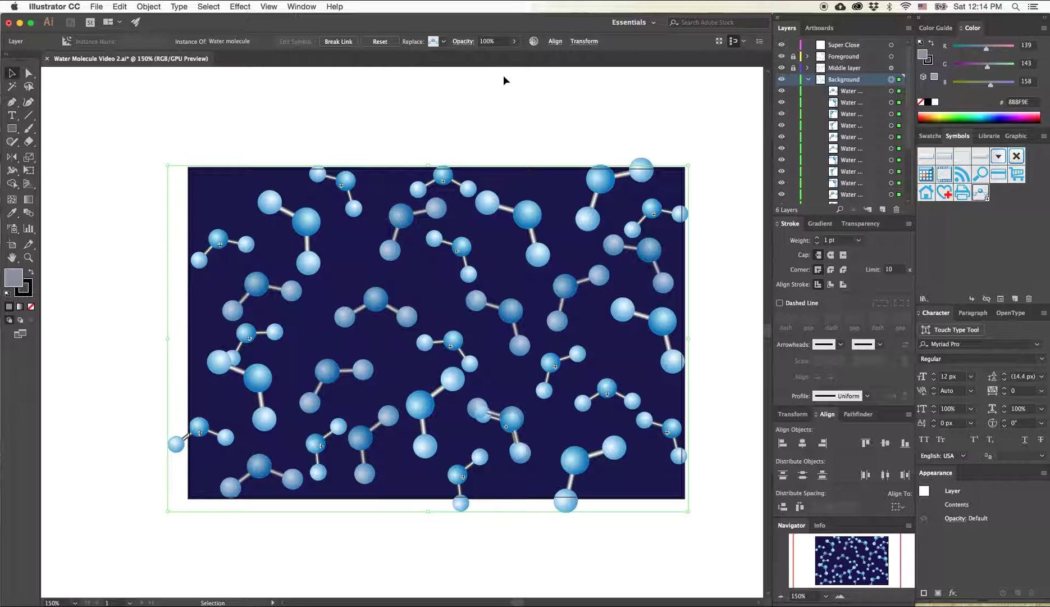
# Step: Lower the opacity of the Background layer molecules to 69% and clear the selection
pyautogui.click(514, 41)
pyautogui.moveTo(512, 55); pyautogui.dragTo(500, 57)
pyautogui.moveTo(500, 57); pyautogui.dragTo(500, 58)
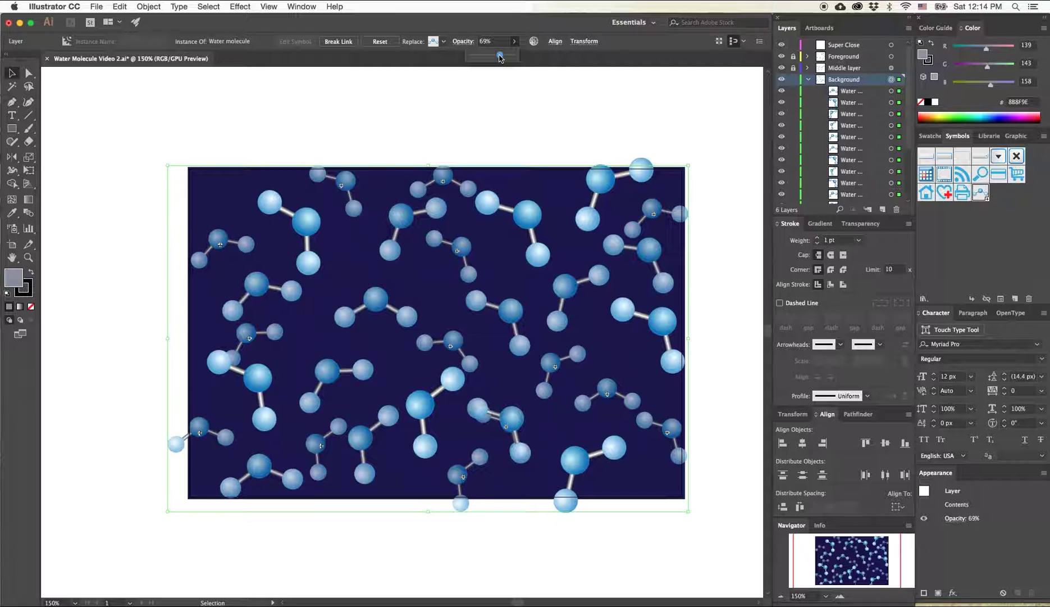
pyautogui.click(546, 564)
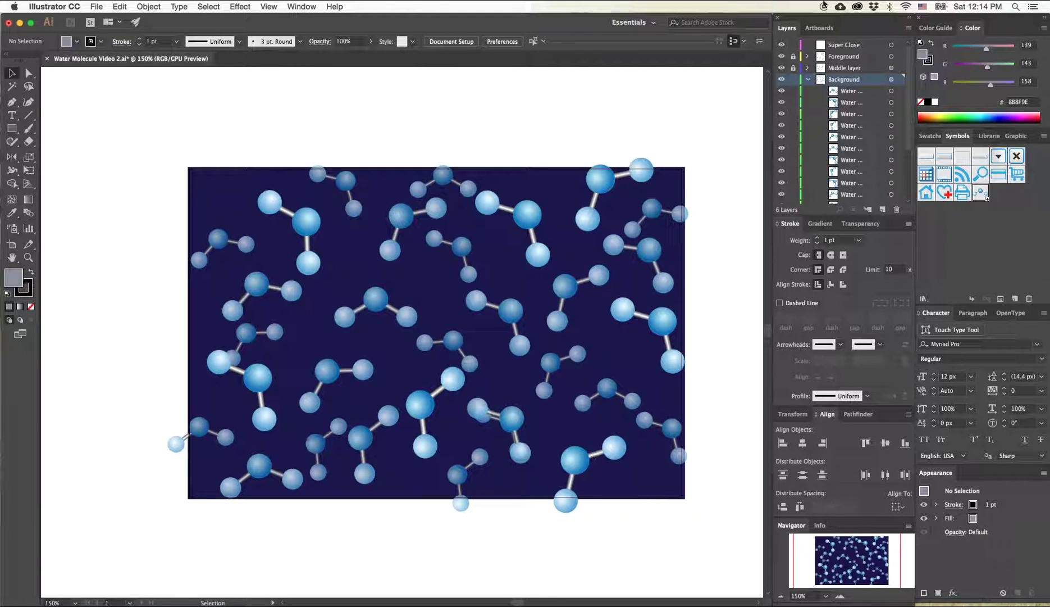
# Step: Unlock the Middle and Foreground layers and shift or rotate overlapping molecules near the artboard's lower right and upper left
pyautogui.click(794, 67)
pyautogui.click(585, 449)
pyautogui.moveTo(531, 443); pyautogui.dragTo(542, 511)
pyautogui.click(519, 442)
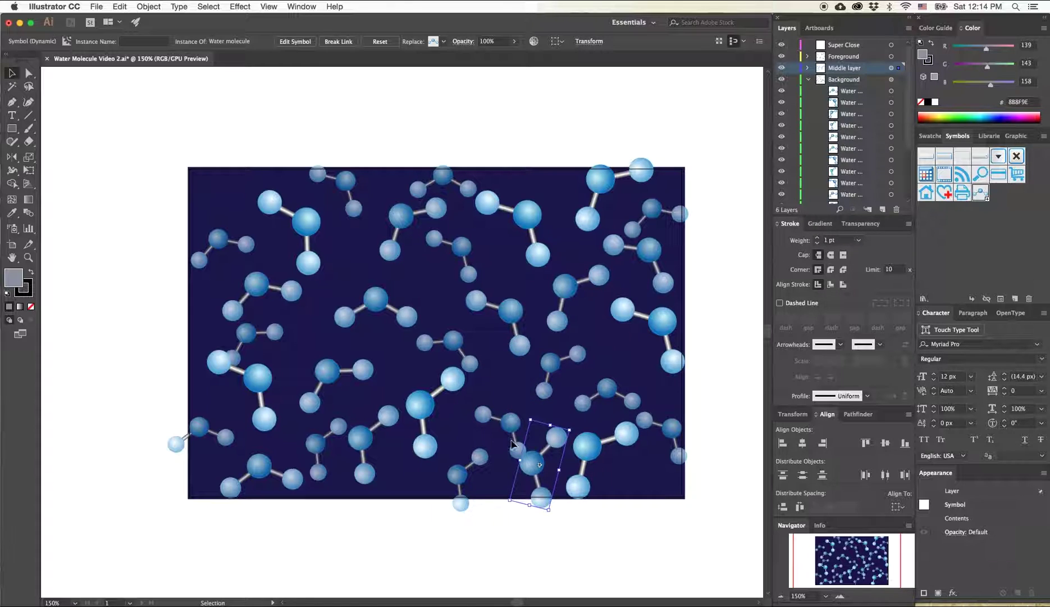
pyautogui.moveTo(505, 395); pyautogui.dragTo(484, 380)
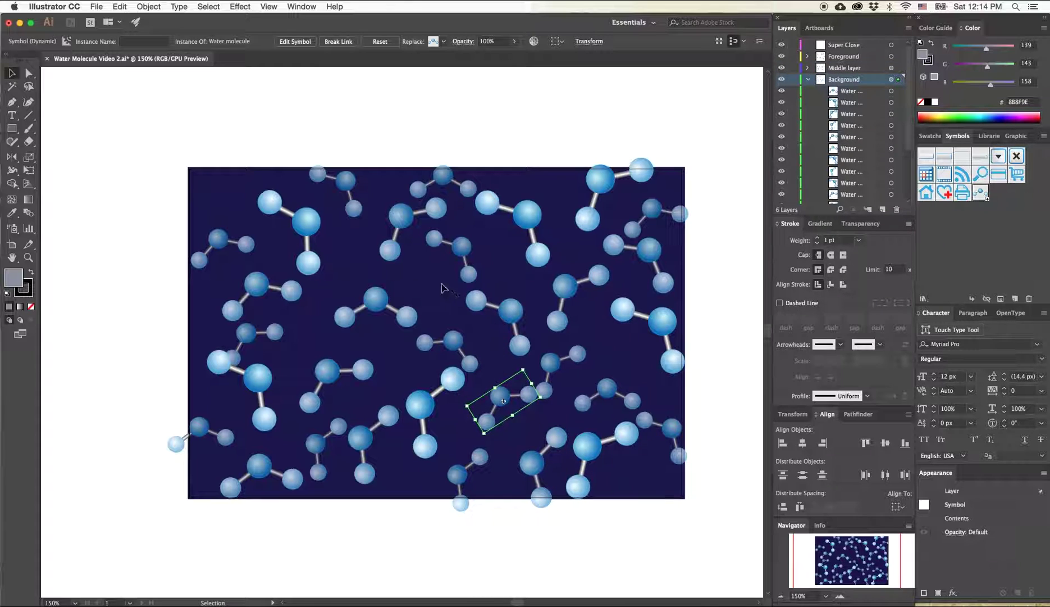
pyautogui.moveTo(378, 230); pyautogui.dragTo(356, 248)
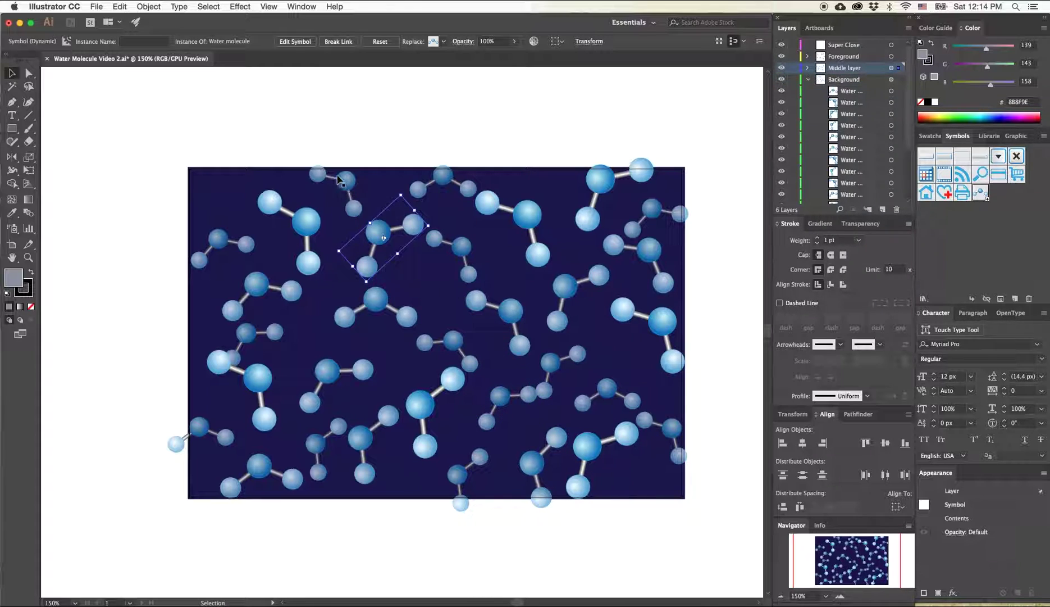
pyautogui.moveTo(342, 181); pyautogui.dragTo(324, 178)
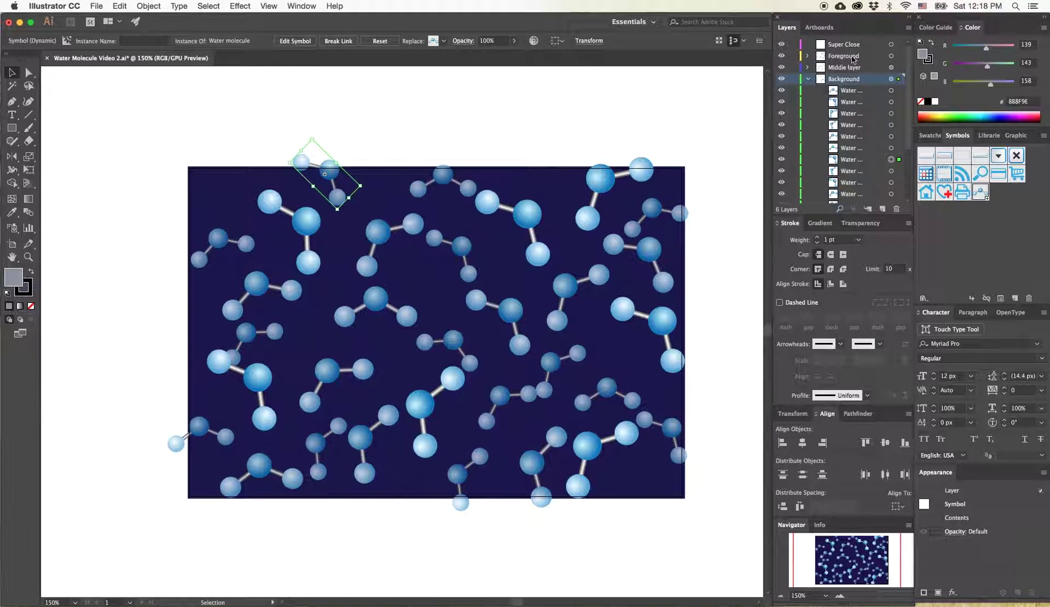
# Step: Collapse the Background layer of molecules and lock the Background, Middle and Foreground layers
pyautogui.click(807, 79)
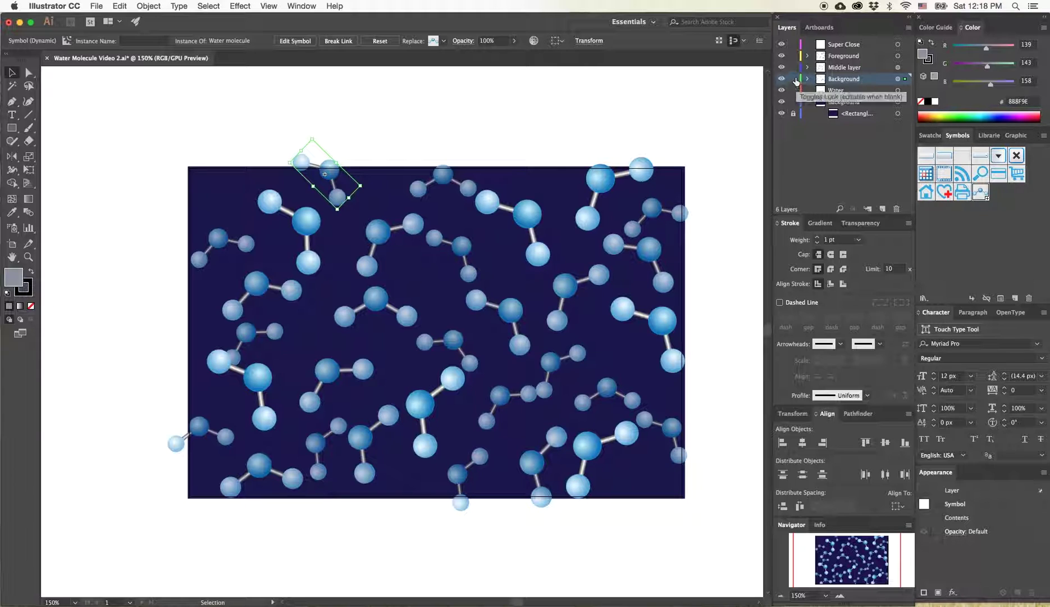
pyautogui.click(794, 78)
pyautogui.click(794, 67)
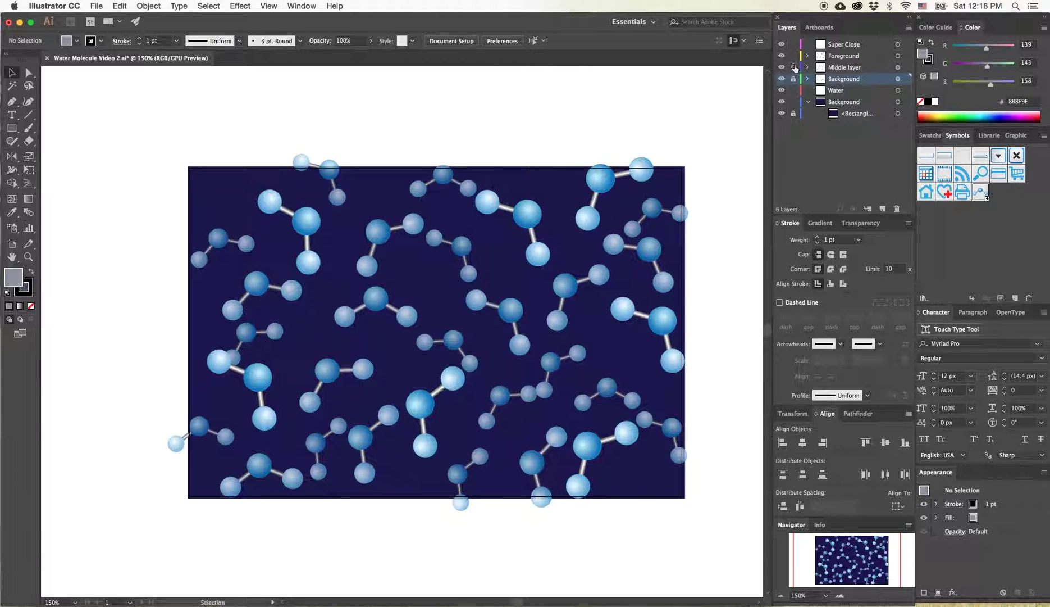
pyautogui.click(794, 55)
# Step: Place two water molecule symbols on the Super Close layer, at the artboard's top-left and bottom-right corners
pyautogui.click(847, 45)
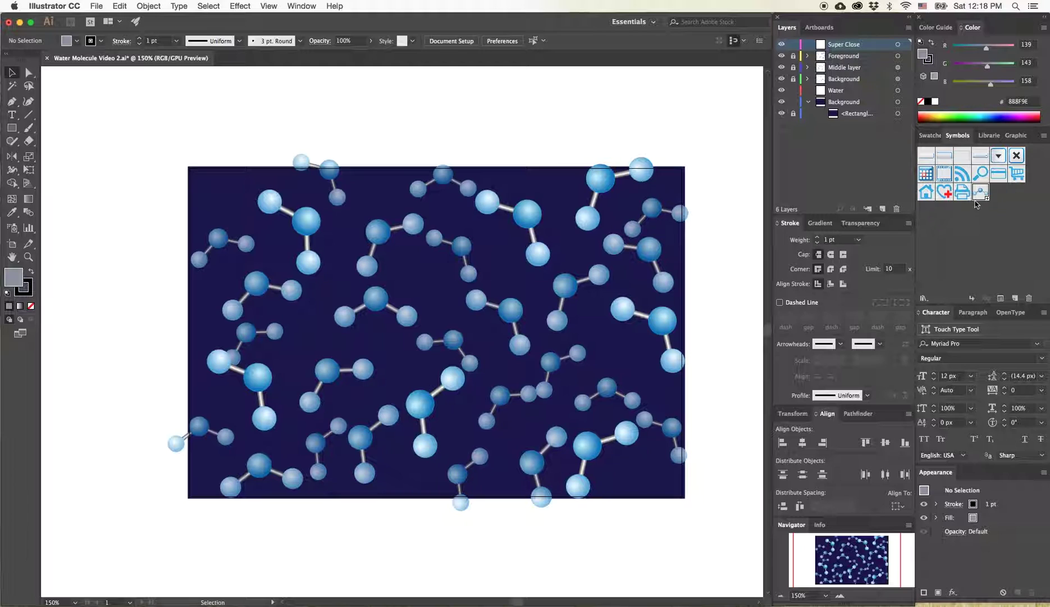
pyautogui.moveTo(981, 192); pyautogui.dragTo(181, 180)
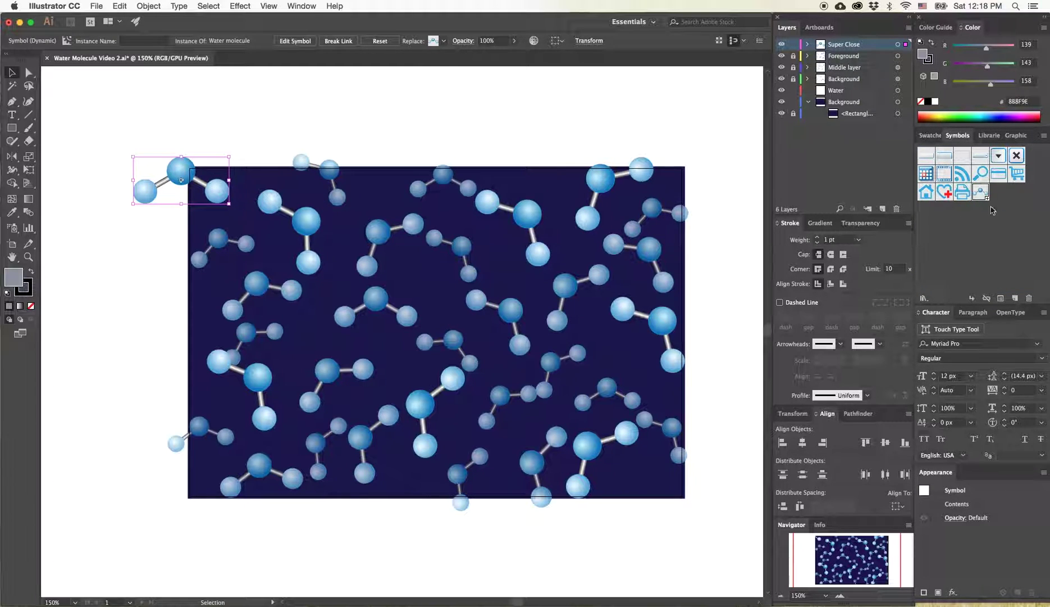
pyautogui.moveTo(981, 192); pyautogui.dragTo(667, 455)
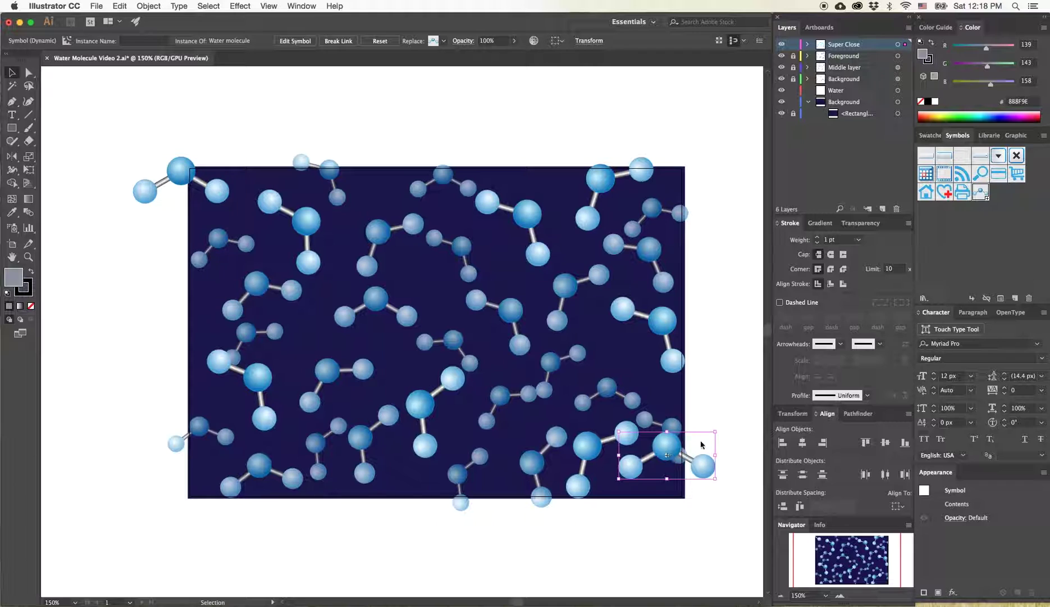
# Step: Rotate the bottom-right Super Close molecule, move it down over the artboard's bottom edge and enlarge it to roughly double size
pyautogui.moveTo(719, 428); pyautogui.dragTo(720, 487)
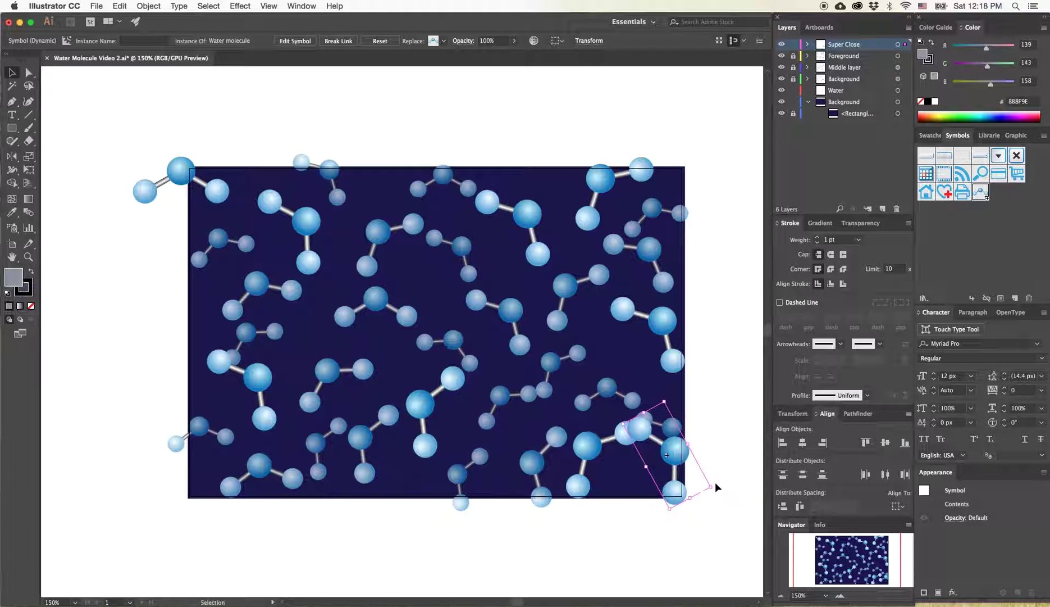
pyautogui.moveTo(670, 453); pyautogui.dragTo(665, 522)
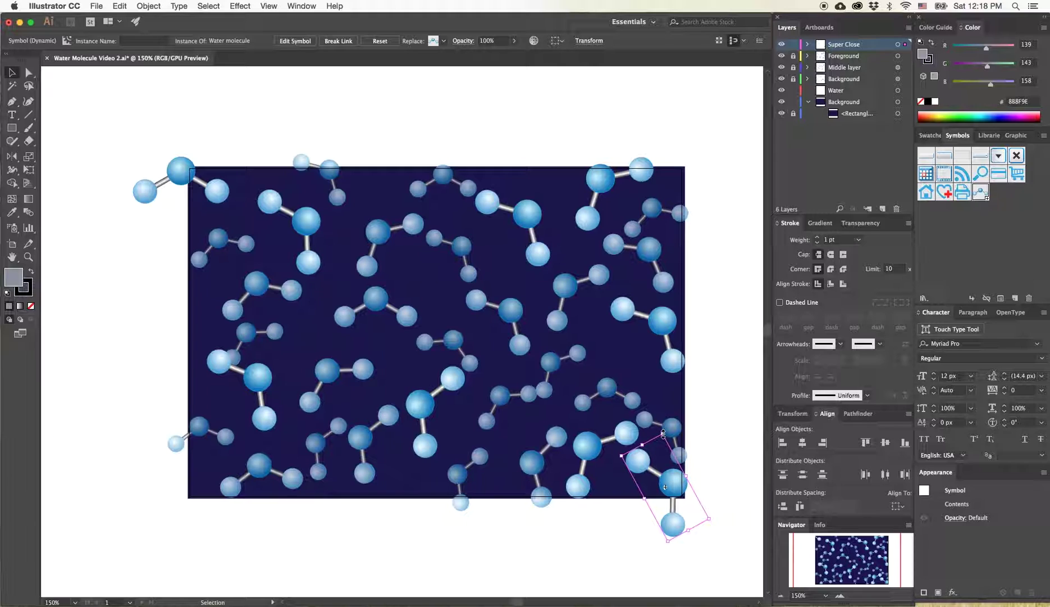
pyautogui.moveTo(663, 432); pyautogui.dragTo(667, 463)
# Step: Enlarge the top-left Super Close molecule, tilt it slightly clockwise and shift it down over the artboard's left edge
pyautogui.click(178, 169)
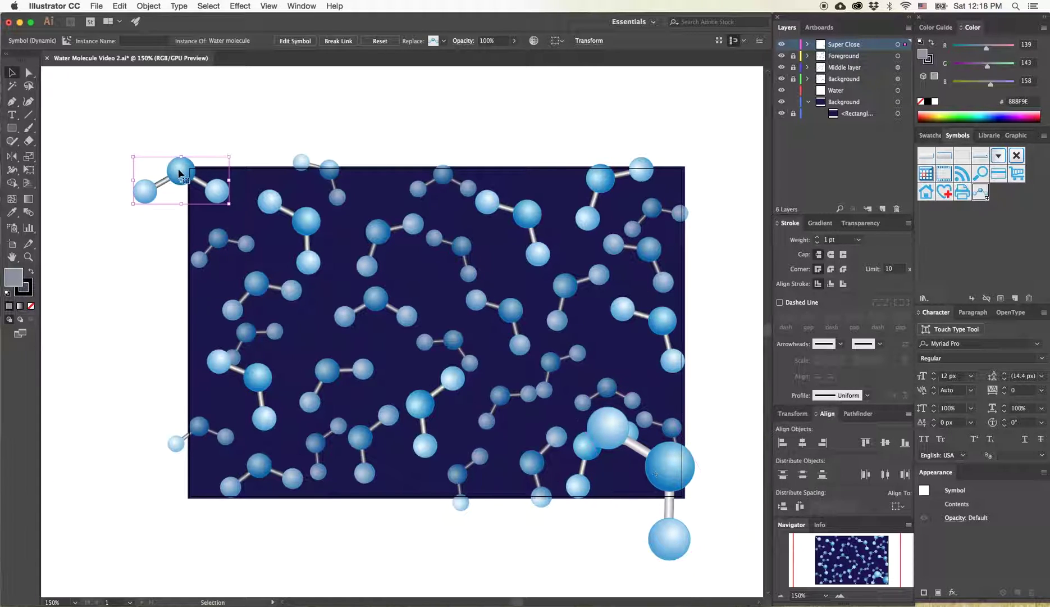
pyautogui.moveTo(131, 155); pyautogui.dragTo(238, 152)
pyautogui.moveTo(164, 157); pyautogui.dragTo(194, 192)
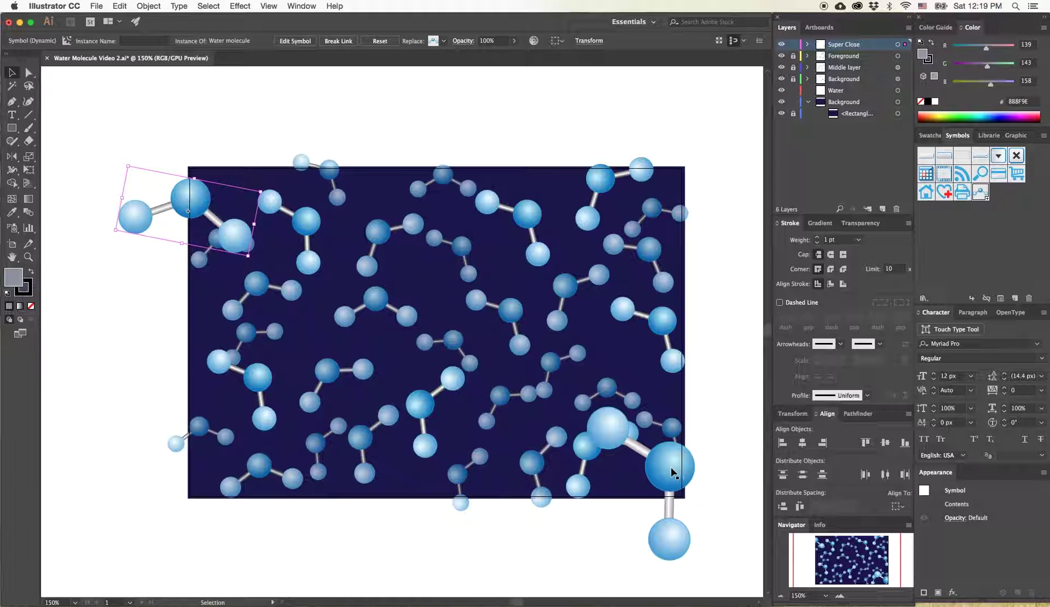
# Step: Apply a Gaussian Blur with a radius of 5.8 pixels to the bottom-right Super Close molecule
pyautogui.click(671, 468)
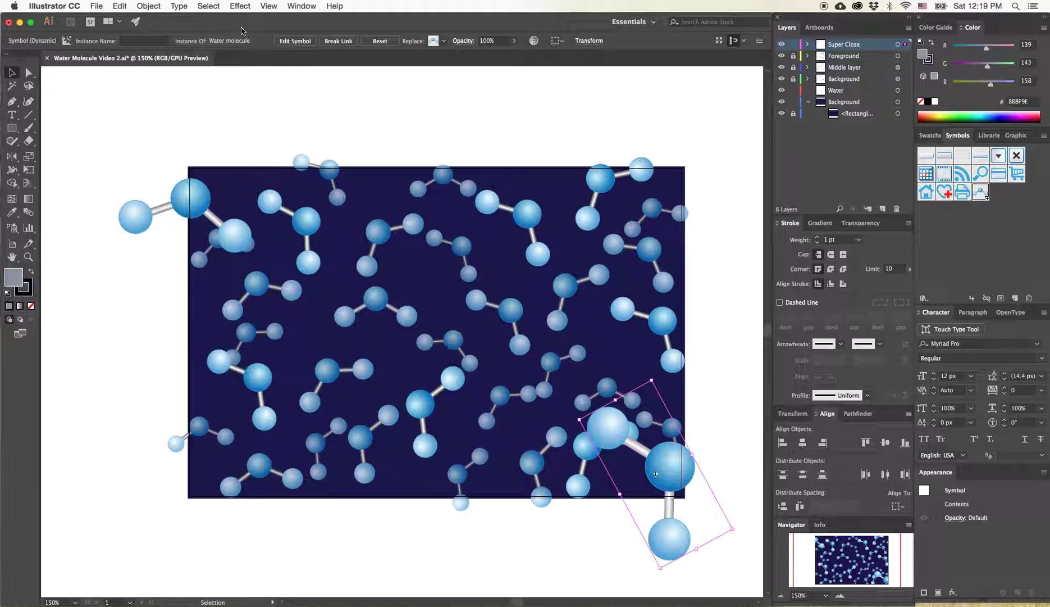
pyautogui.click(239, 7)
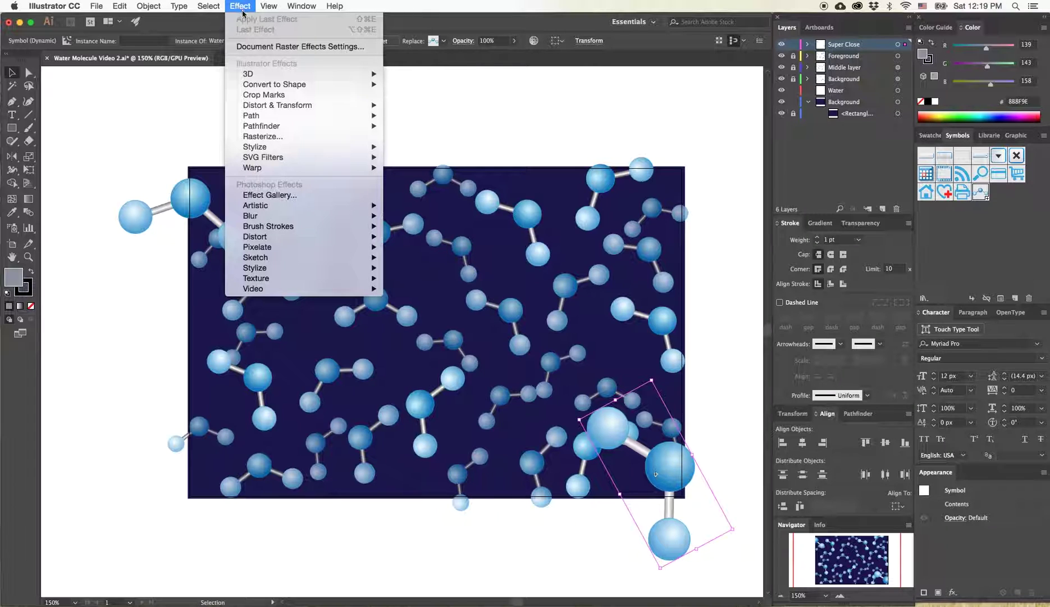
pyautogui.moveTo(254, 214)
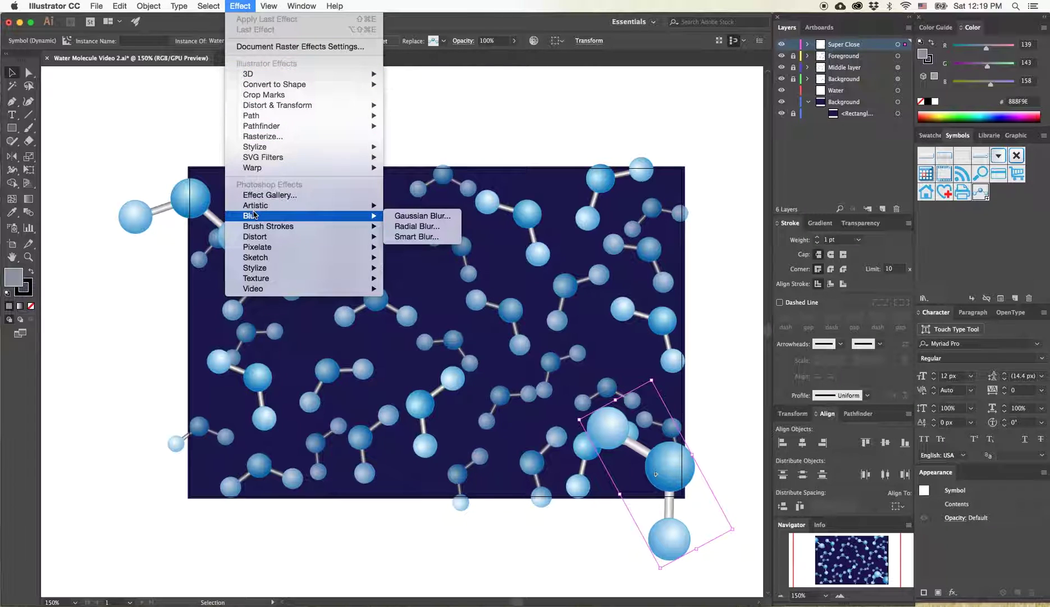
pyautogui.click(403, 218)
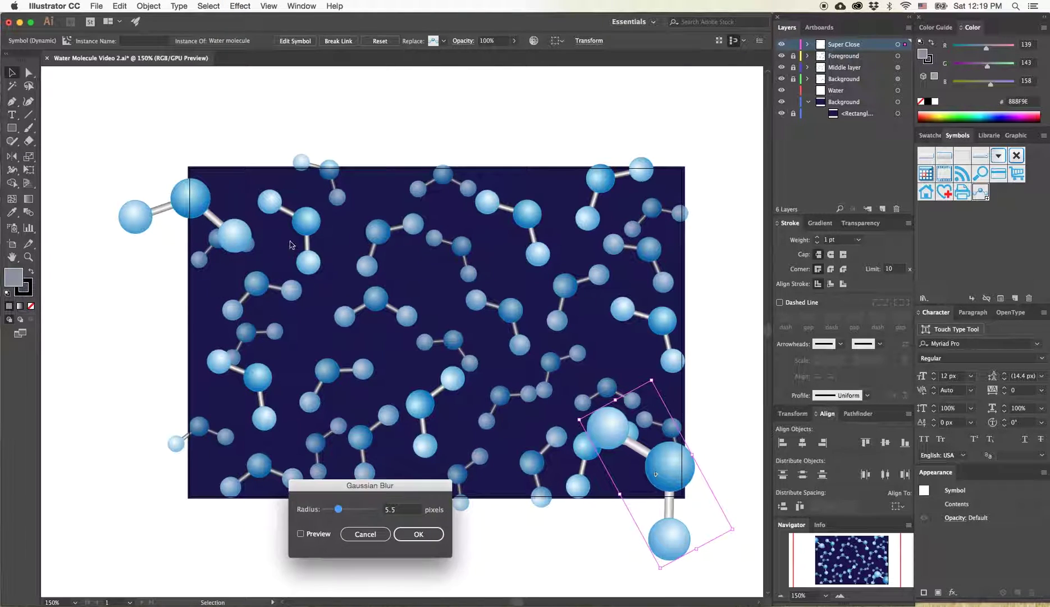
pyautogui.moveTo(435, 488); pyautogui.dragTo(724, 283)
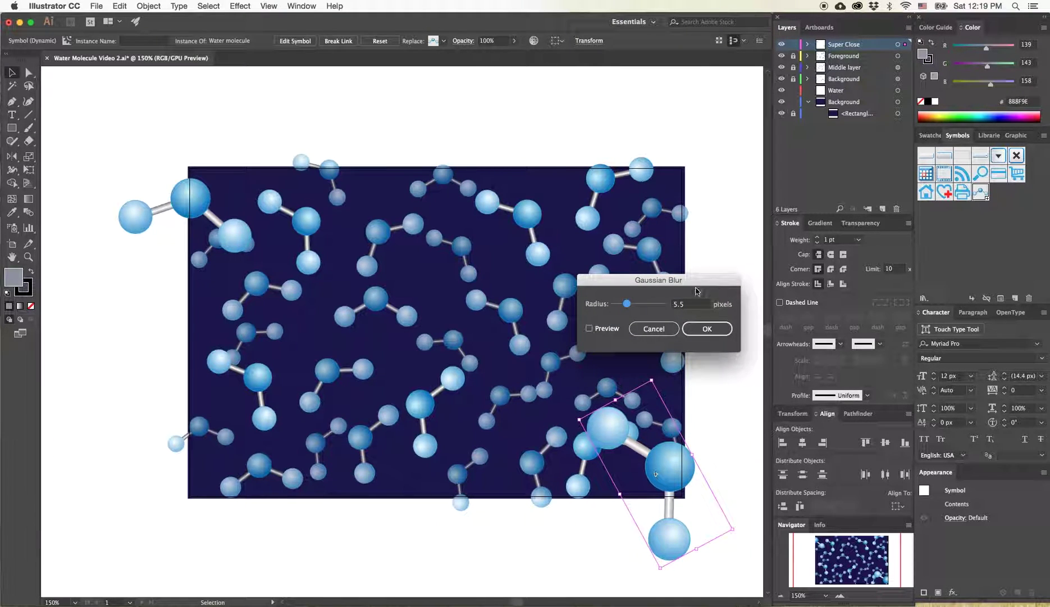
pyautogui.click(588, 329)
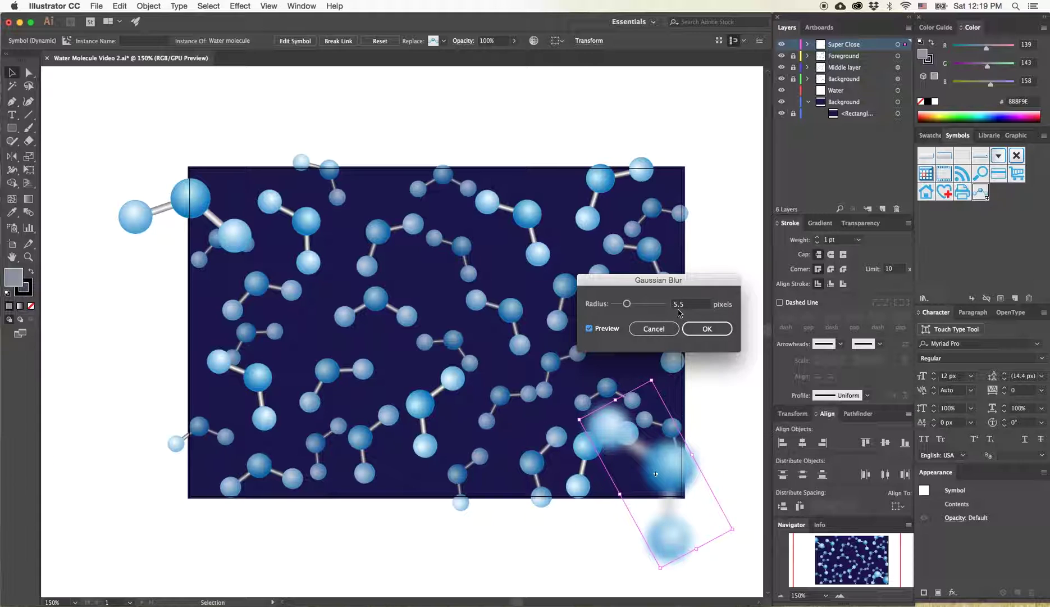
pyautogui.moveTo(627, 303)
pyautogui.mouseDown()
pyautogui.moveTo(652, 307)
pyautogui.moveTo(613, 309)
pyautogui.moveTo(630, 309)
pyautogui.mouseUp()
pyautogui.click(711, 330)
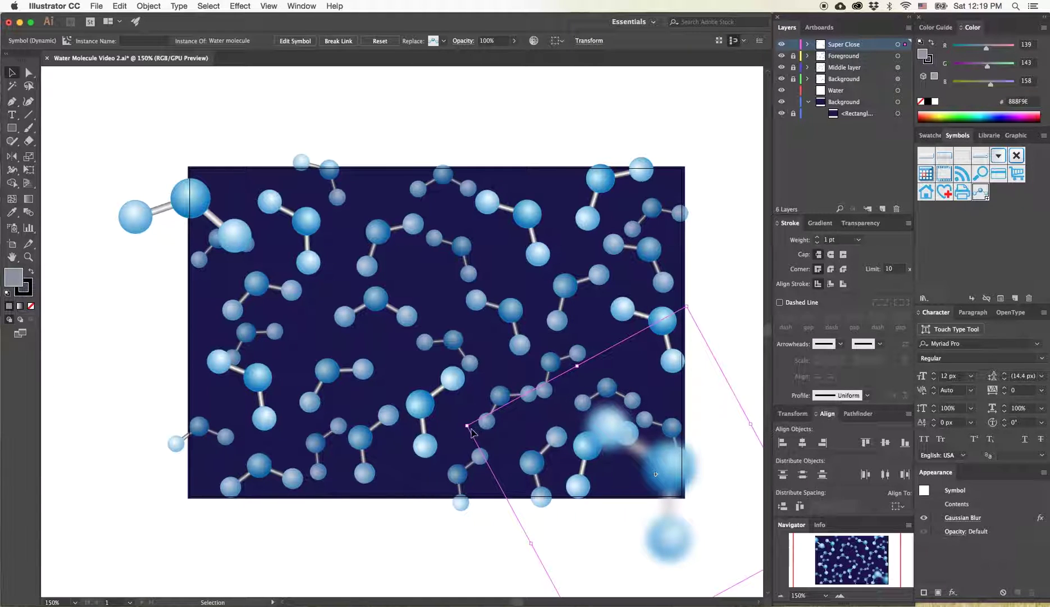
# Step: Enlarge the blurred bottom-right molecule slightly and move it up and right over the artboard's right edge
pyautogui.keyDown('shift'); pyautogui.click(463, 424); pyautogui.keyUp('shift')
pyautogui.moveTo(462, 425); pyautogui.dragTo(418, 407)
pyautogui.click(677, 485)
pyautogui.moveTo(676, 485); pyautogui.dragTo(699, 469)
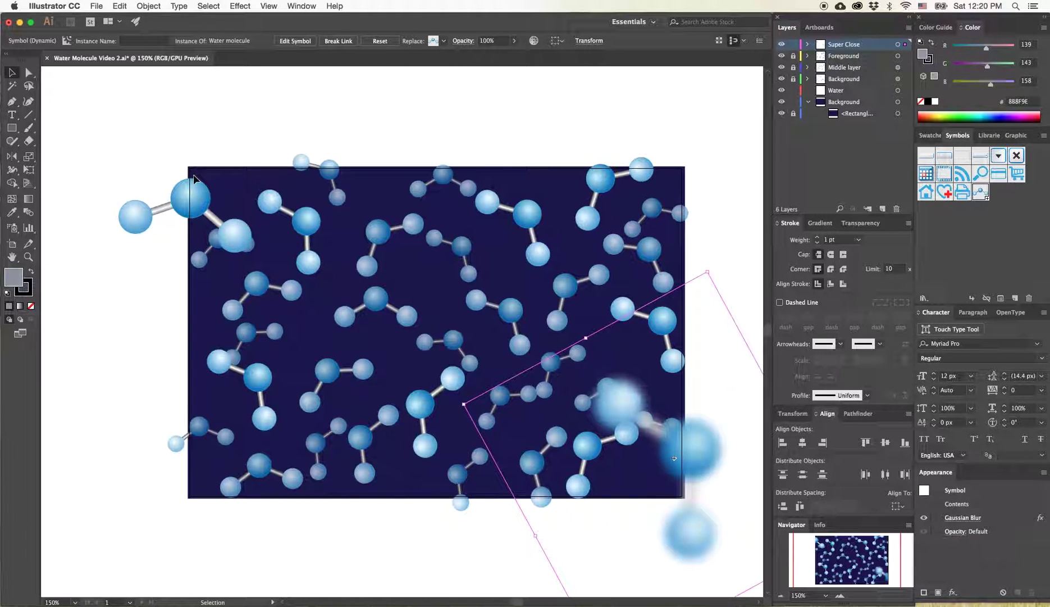
# Step: Enlarge the top-left Super Close molecule further and move it down and right over the artboard's left edge
pyautogui.click(200, 197)
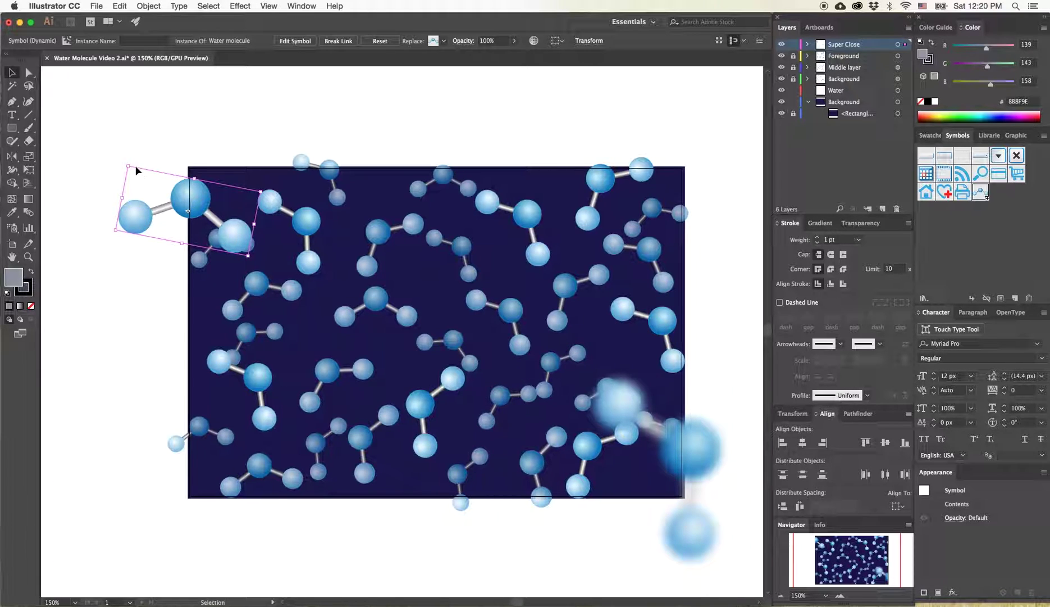
pyautogui.moveTo(129, 166); pyautogui.dragTo(92, 138)
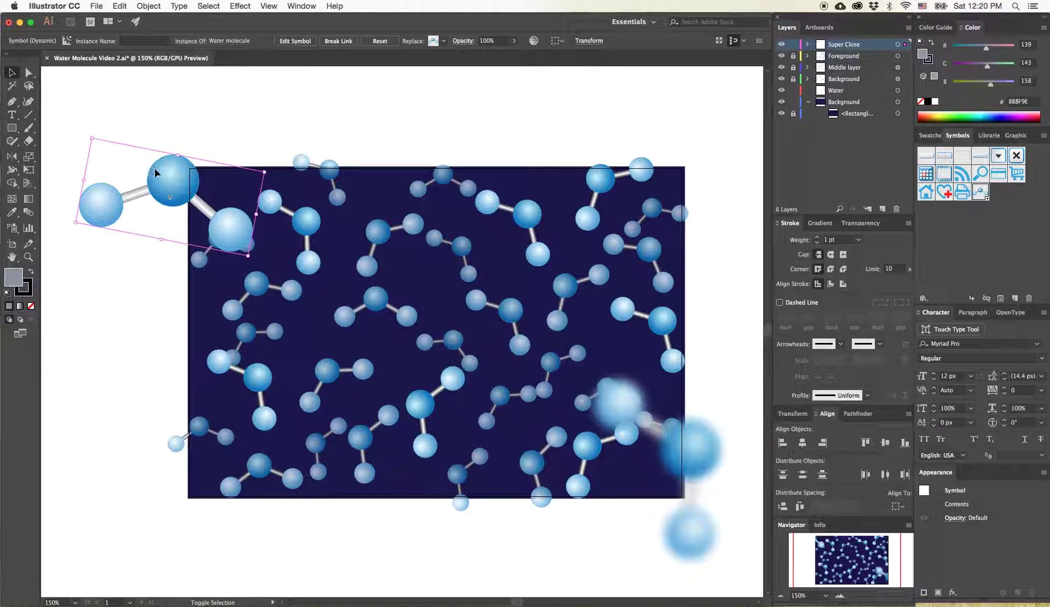
pyautogui.moveTo(176, 171); pyautogui.dragTo(209, 206)
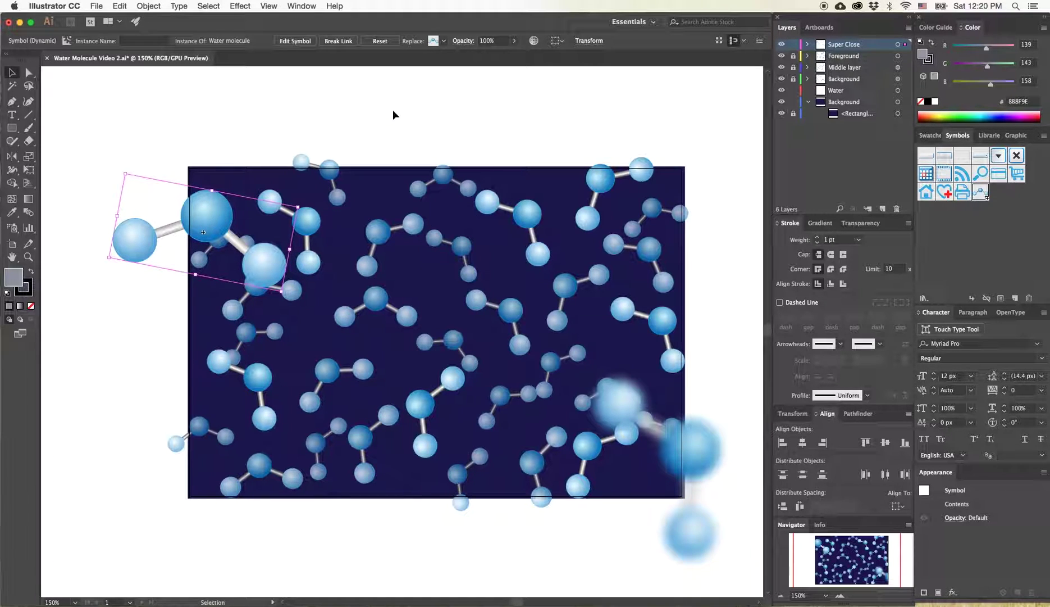
# Step: Apply a 5.8-pixel Gaussian Blur to the top-left Super Close molecule
pyautogui.click(155, 7)
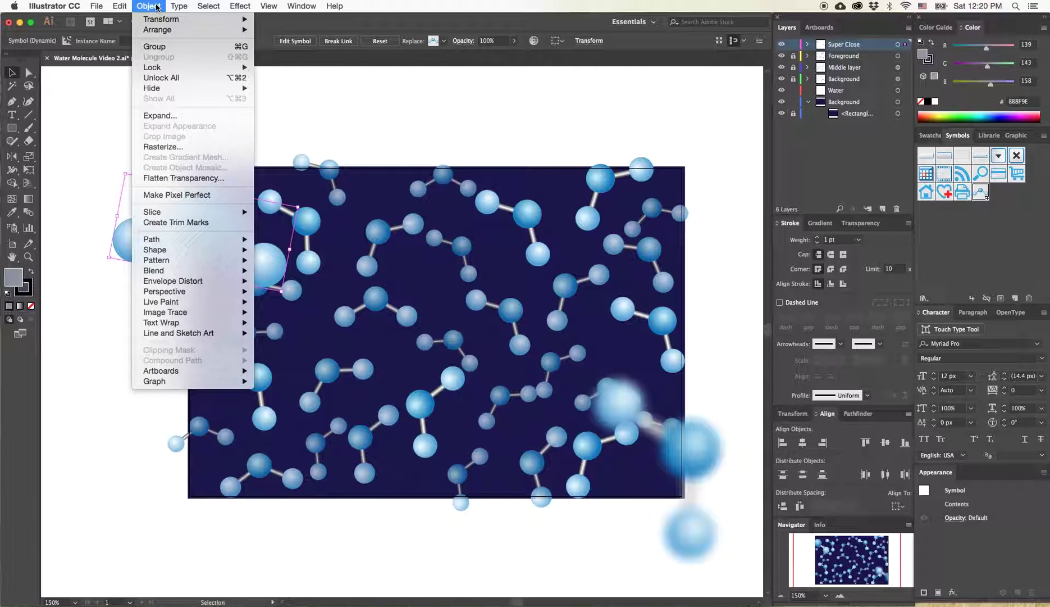
pyautogui.click(243, 7)
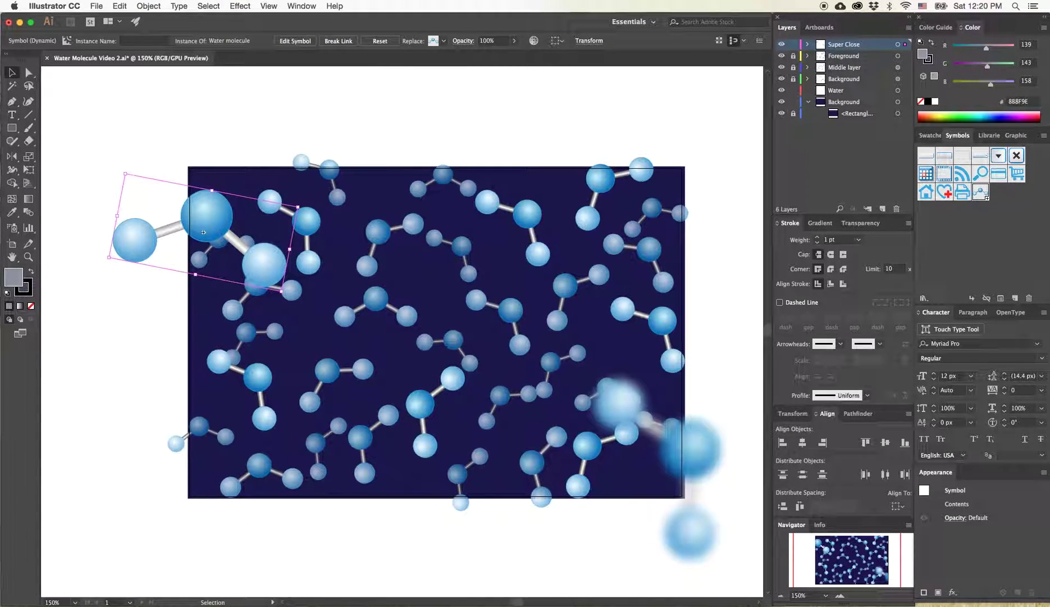
pyautogui.click(954, 593)
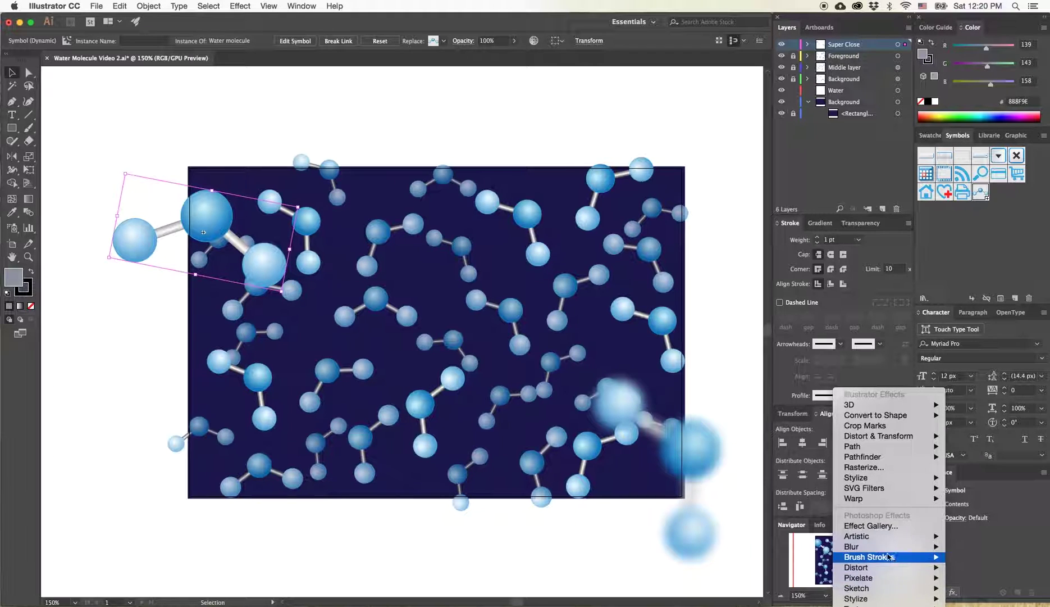
pyautogui.moveTo(874, 549)
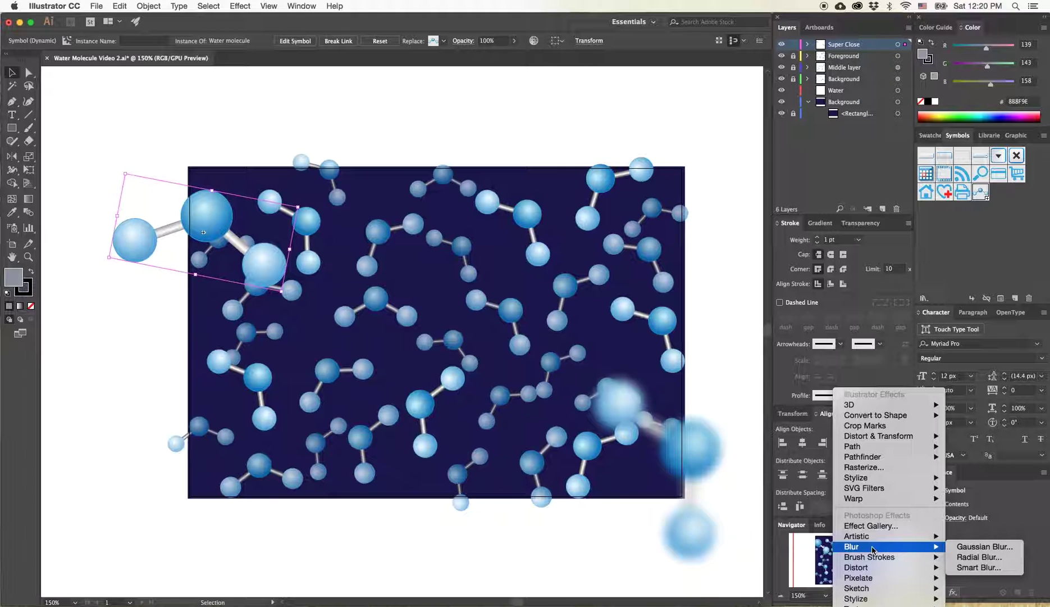
pyautogui.click(965, 550)
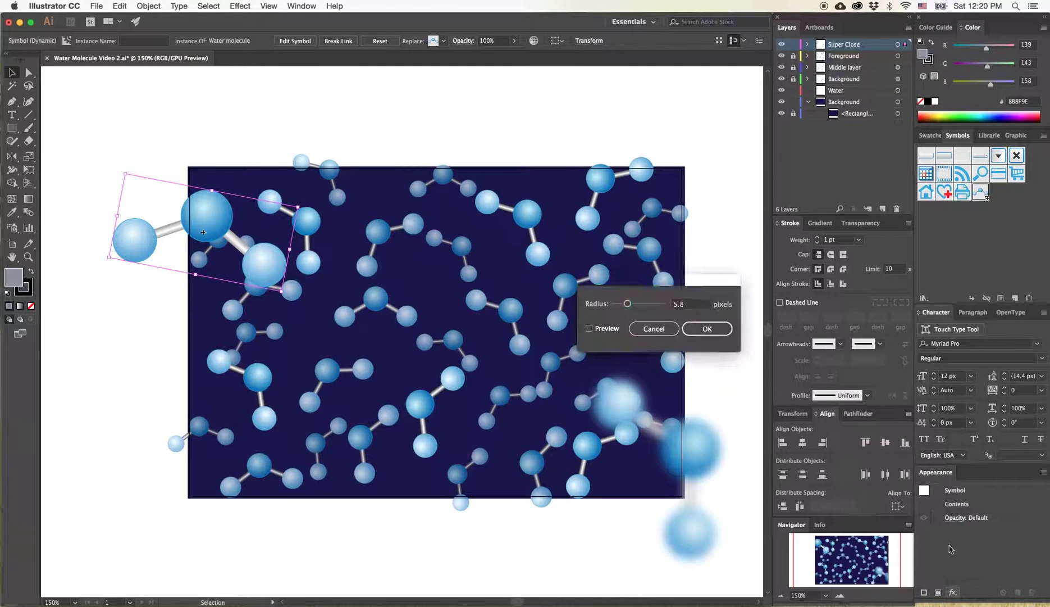
pyautogui.click(589, 329)
pyautogui.moveTo(628, 284); pyautogui.dragTo(303, 104)
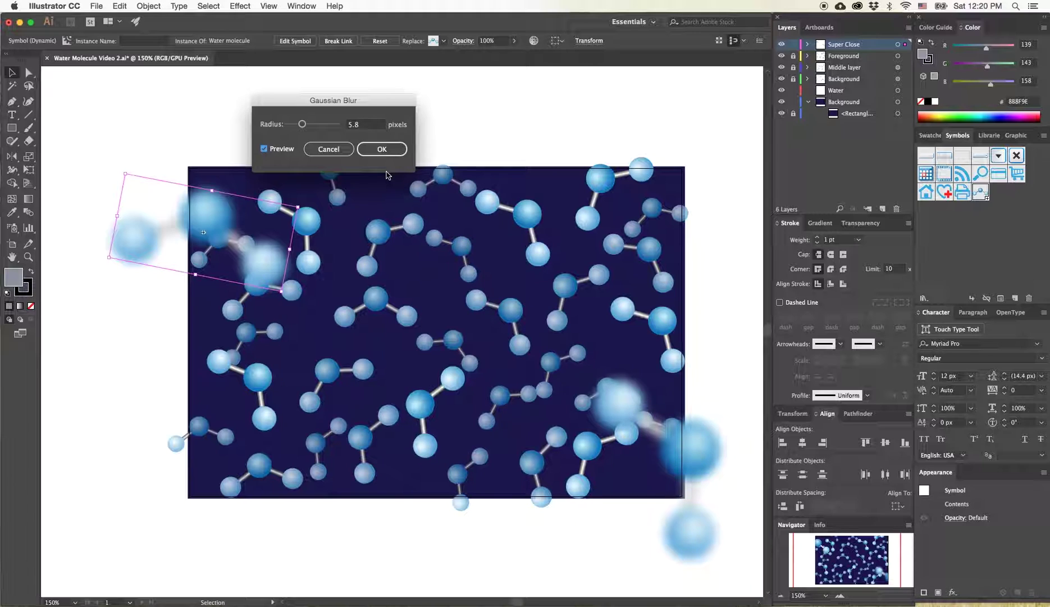
pyautogui.click(382, 149)
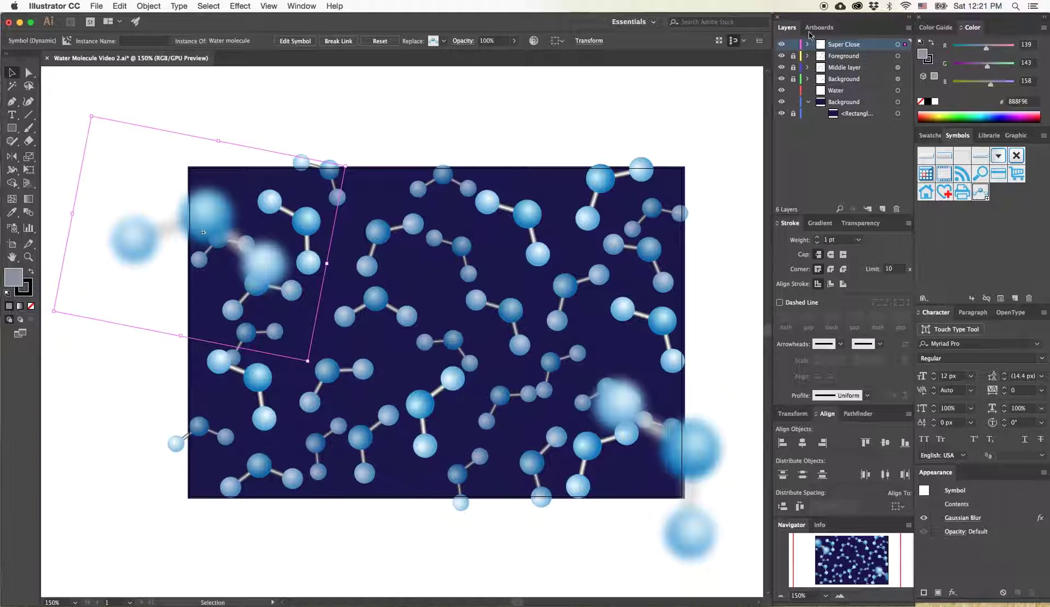
# Step: Lock the Super Close layer, hide all four molecule layers and unlock the dark blue background rectangle
pyautogui.click(715, 240)
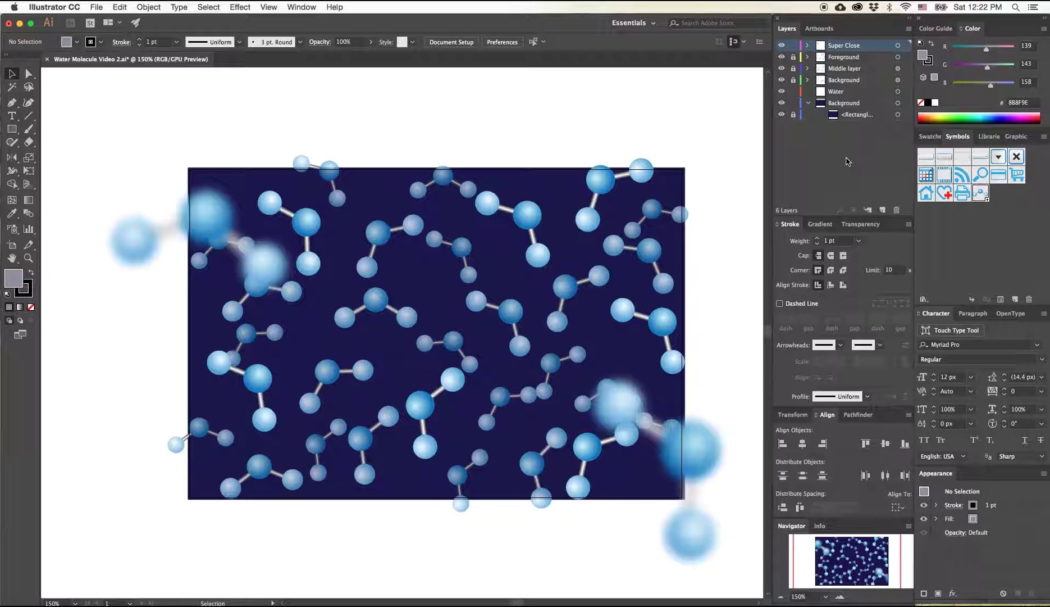
pyautogui.click(793, 47)
pyautogui.moveTo(785, 48); pyautogui.dragTo(782, 80)
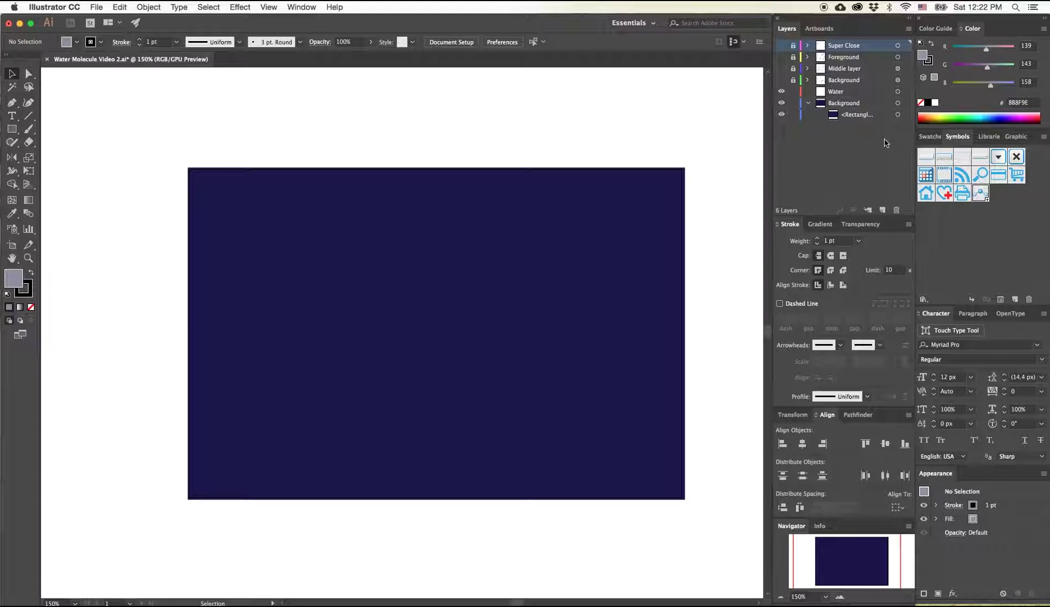
# Step: Save the background rectangle's dark blue fill (R=27 G=20 B=75) as a new swatch
pyautogui.click(584, 275)
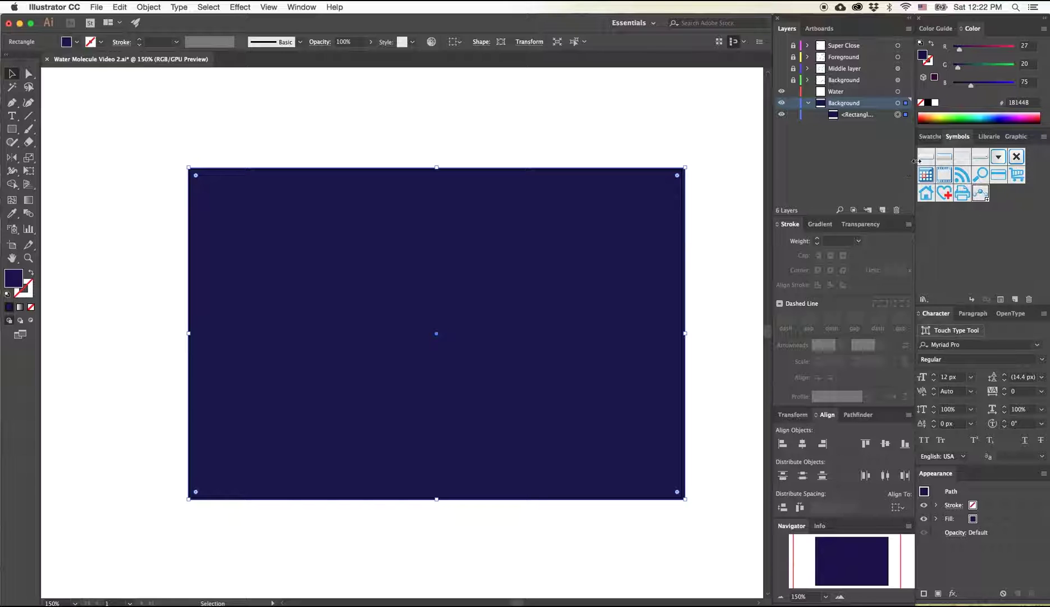
pyautogui.click(935, 139)
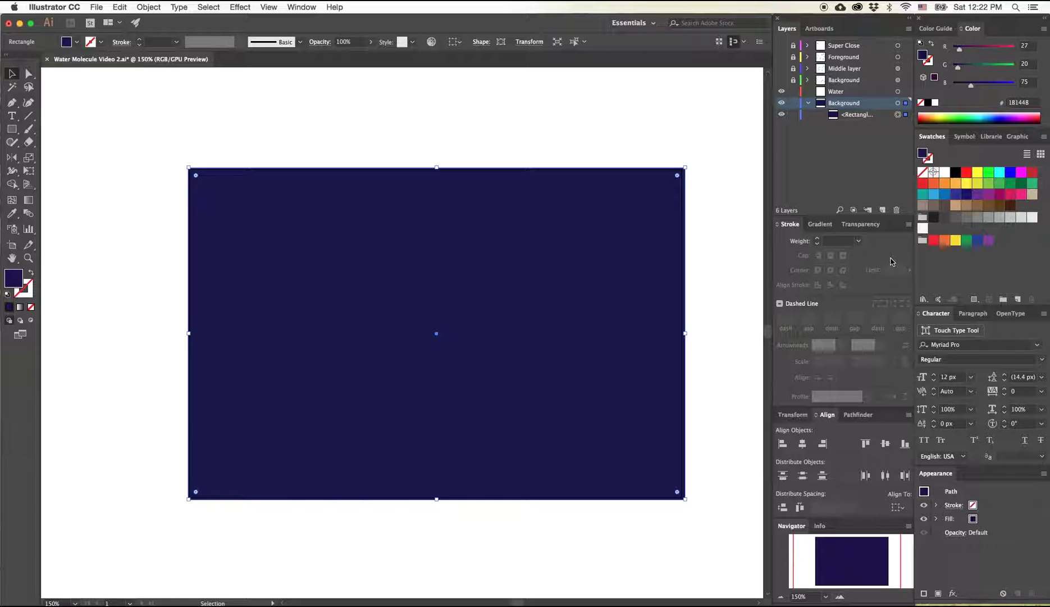
pyautogui.click(924, 156)
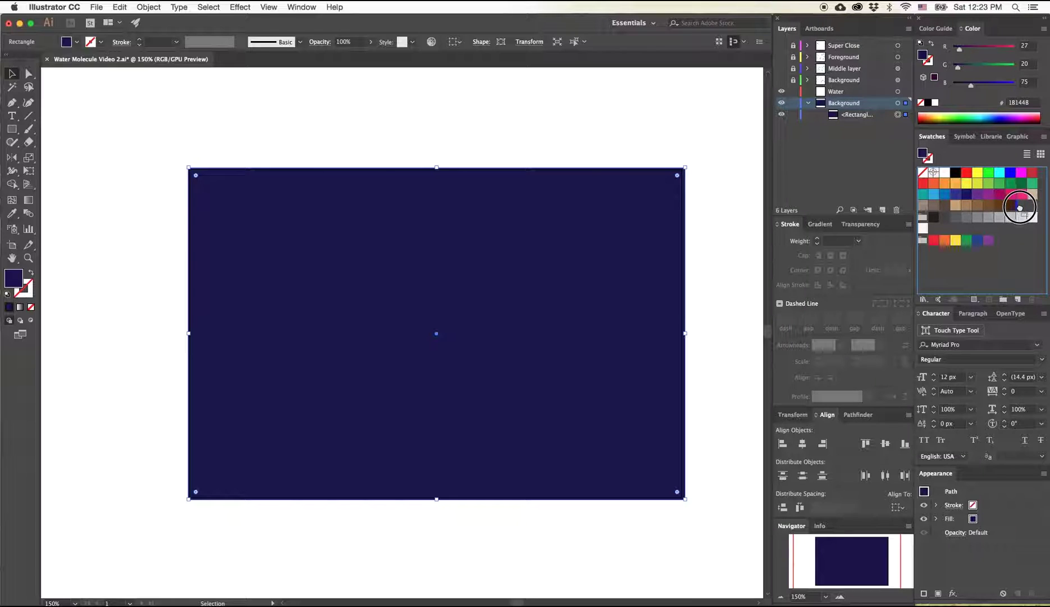
pyautogui.moveTo(1020, 208); pyautogui.dragTo(1021, 207)
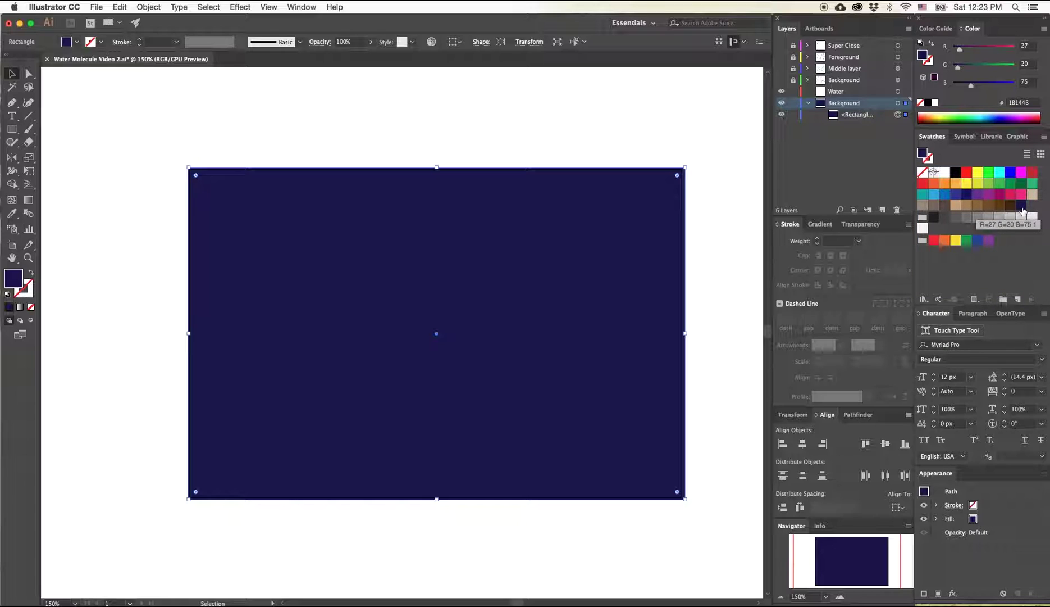
# Step: Fill the background rectangle with a radial gradient and set its outer colour stop to the saved dark blue swatch
pyautogui.click(822, 225)
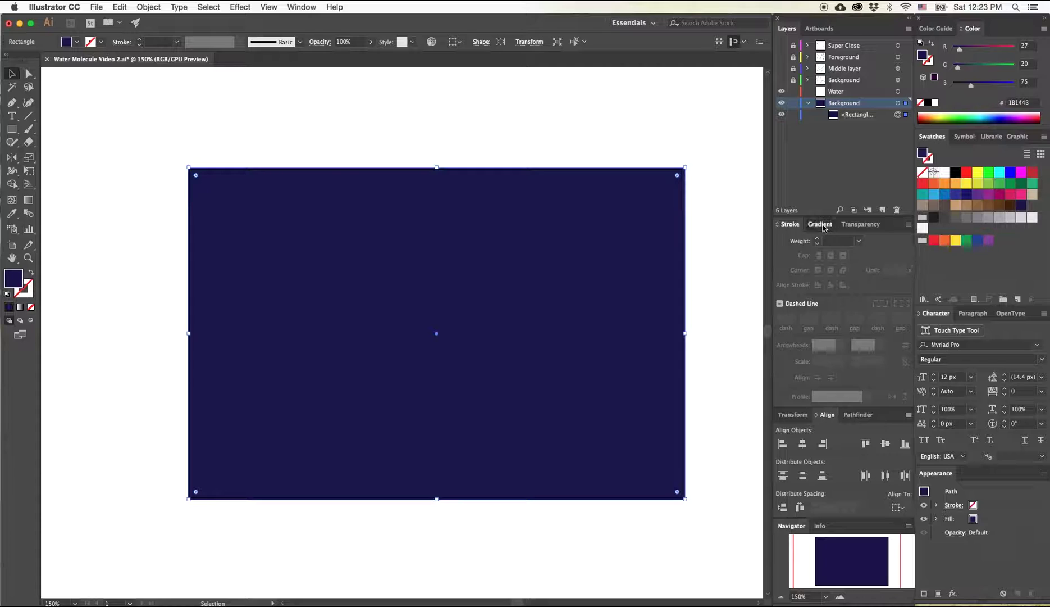
pyautogui.click(906, 244)
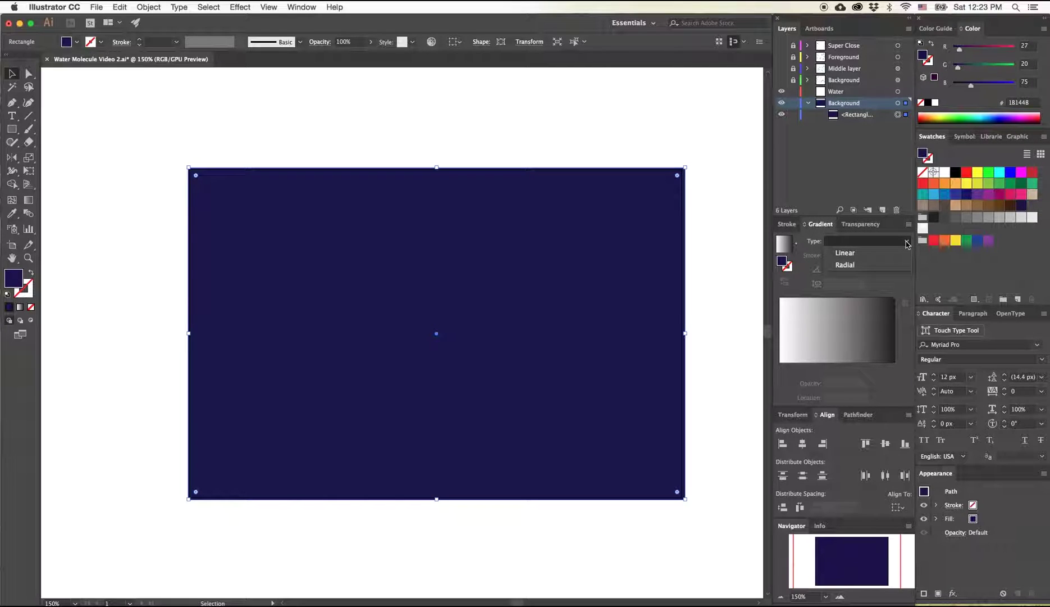
pyautogui.click(901, 263)
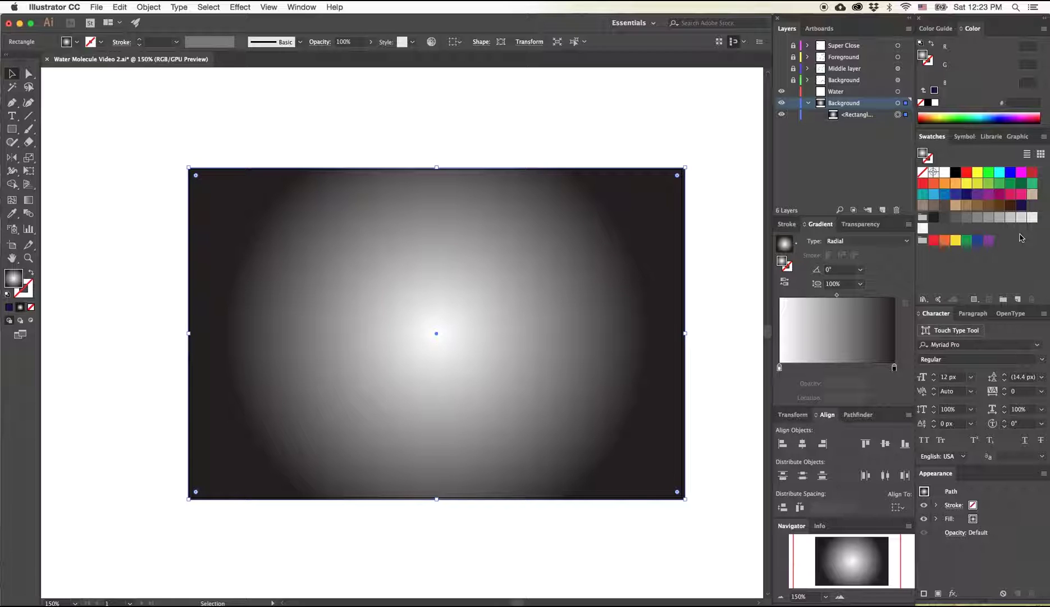
pyautogui.click(1022, 205)
pyautogui.click(948, 322)
pyautogui.moveTo(948, 321); pyautogui.dragTo(894, 367)
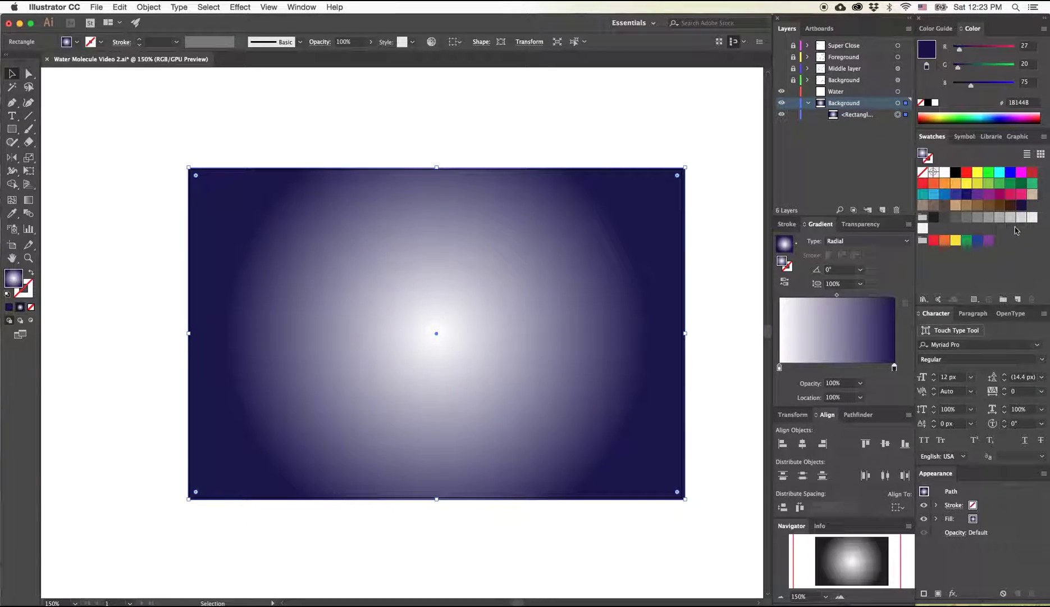
# Step: Set the radial gradient's inner colour stop to the saved dark blue swatch, leaving the swatch's options unedited
pyautogui.doubleClick(1021, 206)
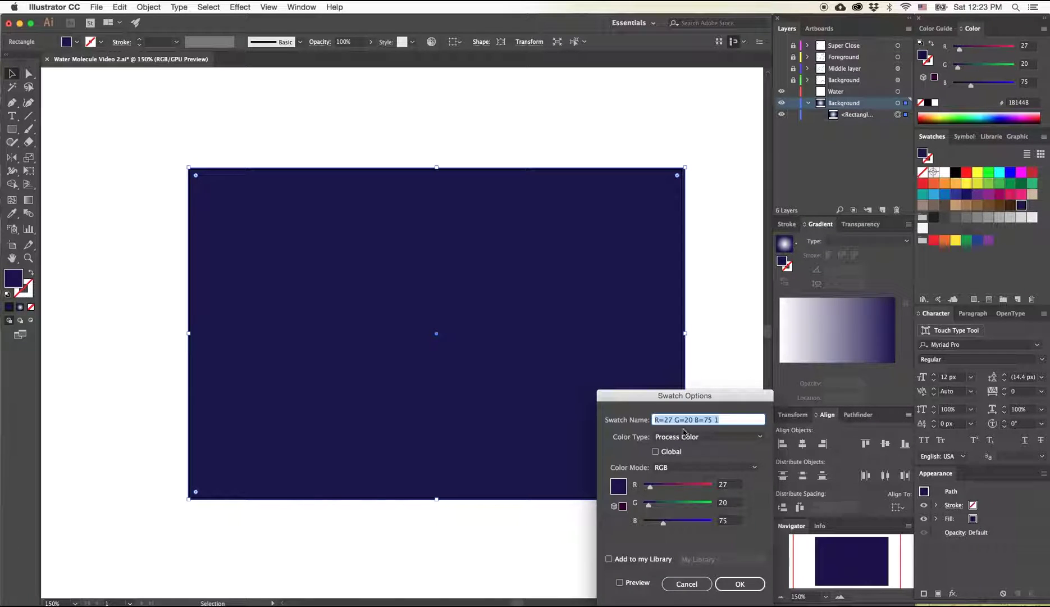
pyautogui.click(688, 584)
pyautogui.click(937, 291)
pyautogui.moveTo(937, 291); pyautogui.dragTo(780, 366)
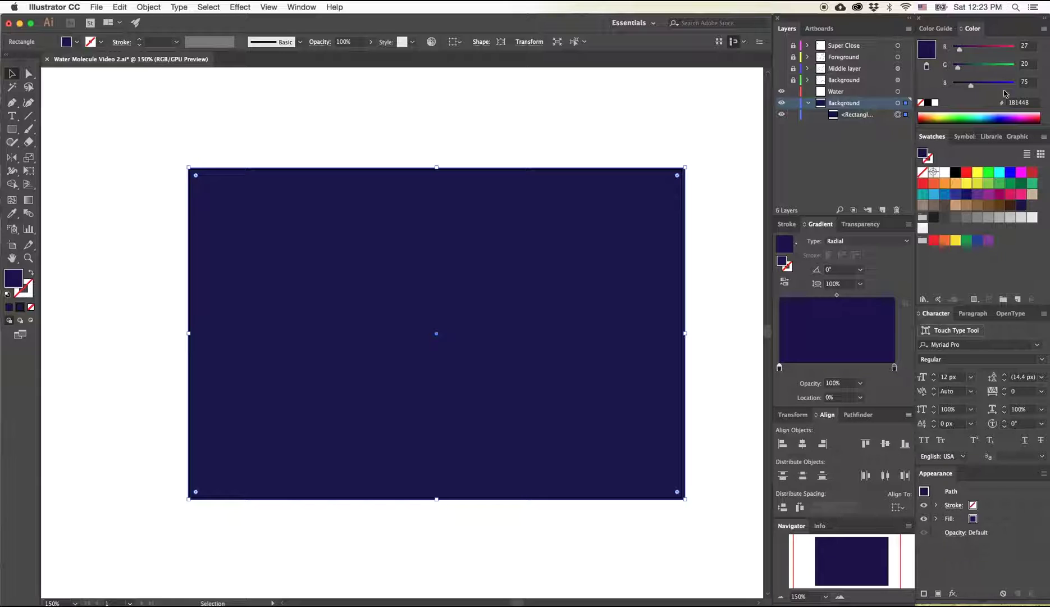
# Step: Lighten the gradient's inner stop by setting its blue value to 109, and activate the Gradient tool on the rectangle
pyautogui.moveTo(972, 86); pyautogui.dragTo(981, 89)
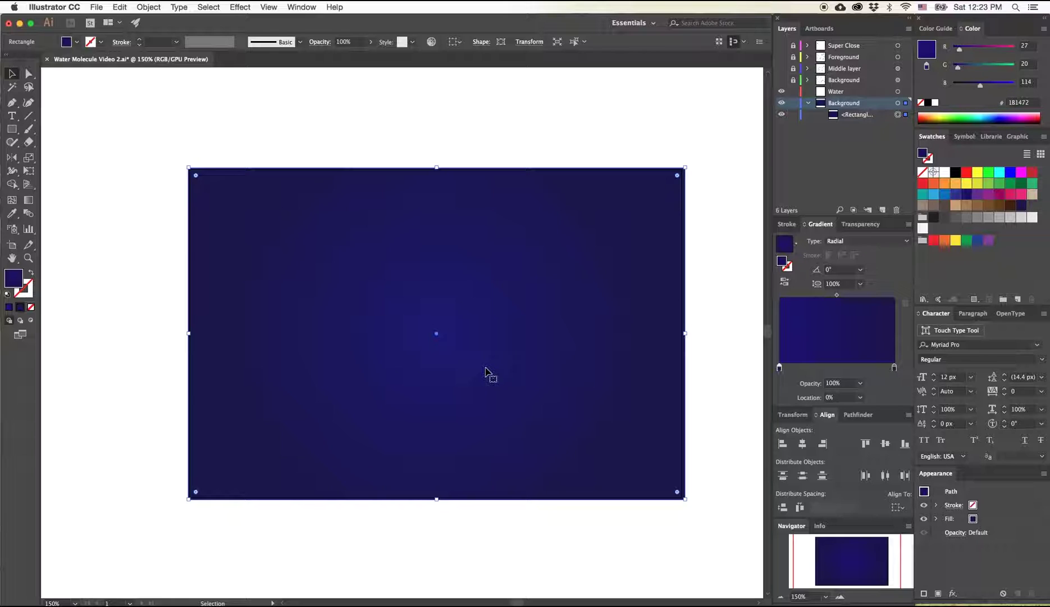
pyautogui.moveTo(981, 87); pyautogui.dragTo(979, 87)
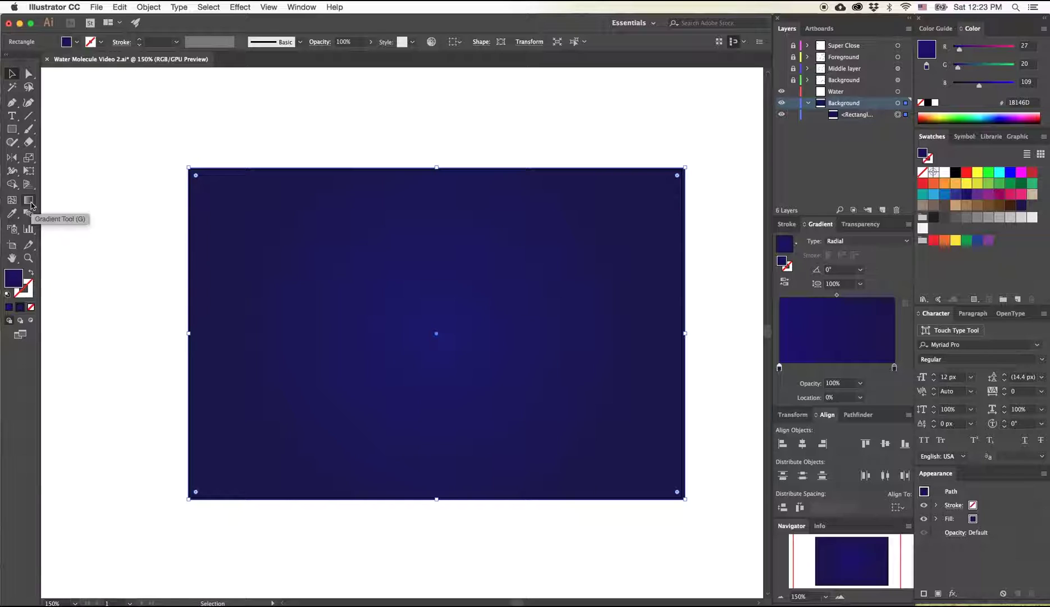
pyautogui.click(29, 201)
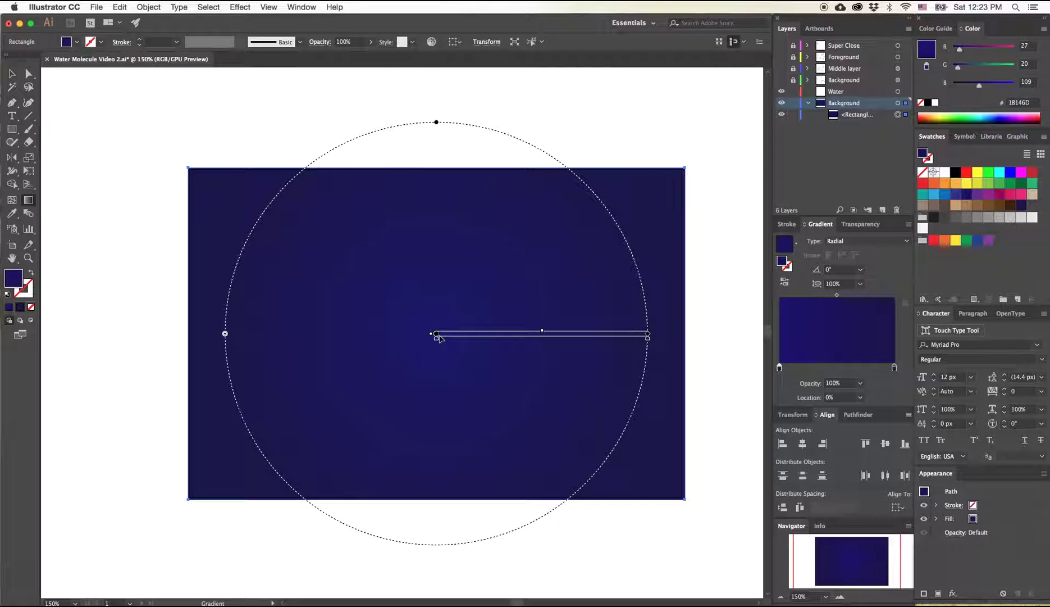
# Step: Shift the radial gradient's centre slightly up and to the left of the background rectangle's middle, and deselect the rectangle
pyautogui.moveTo(436, 333); pyautogui.dragTo(408, 322)
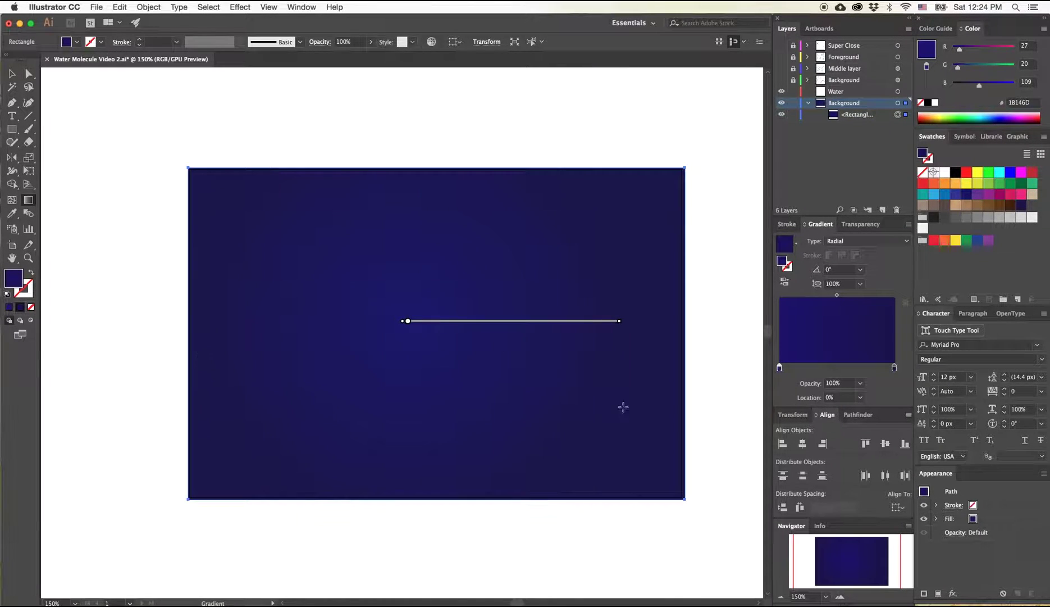
pyautogui.press('v')
pyautogui.click(711, 386)
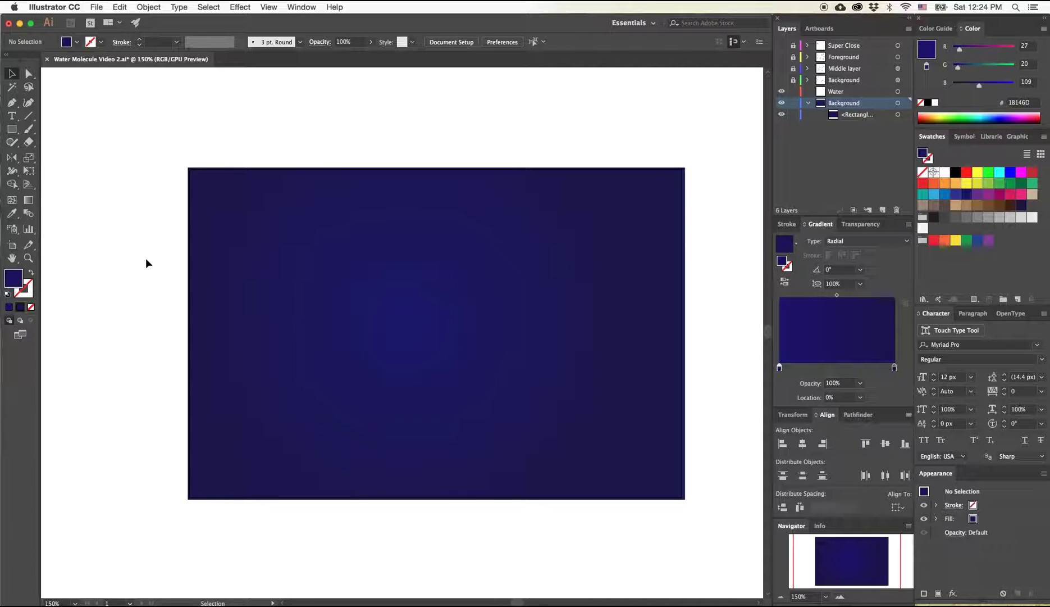
# Step: Draw a wavy open path with the Pen tool across the background rectangle, extending slightly beyond its left and right edges
pyautogui.press('p')
pyautogui.moveTo(164, 237); pyautogui.dragTo(182, 242)
pyautogui.moveTo(315, 274); pyautogui.dragTo(363, 346)
pyautogui.moveTo(464, 397); pyautogui.dragTo(532, 397)
pyautogui.moveTo(606, 344); pyautogui.dragTo(628, 288)
pyautogui.moveTo(690, 234); pyautogui.dragTo(726, 242)
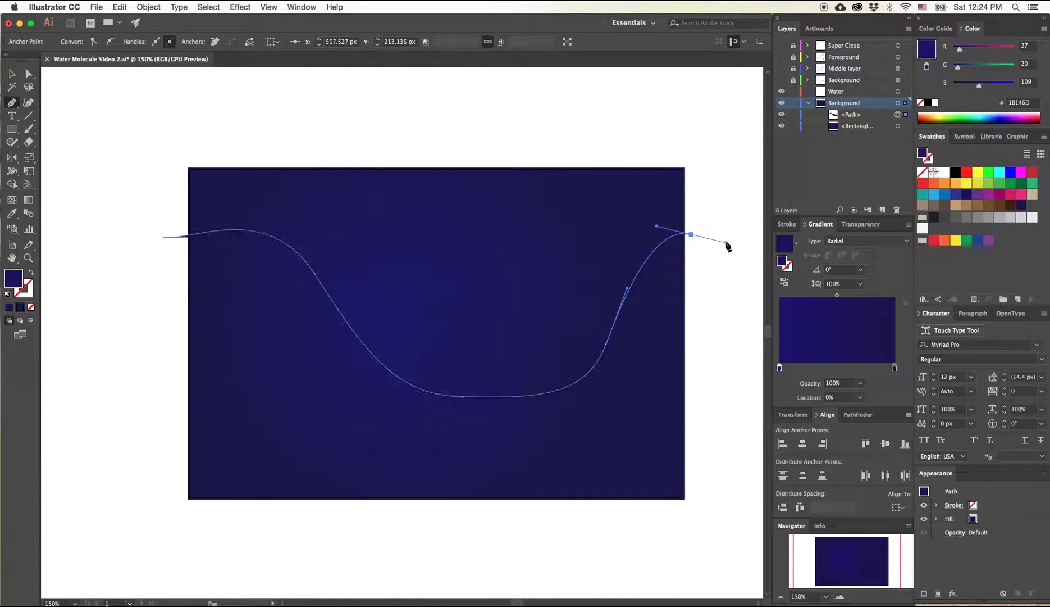
pyautogui.press('v')
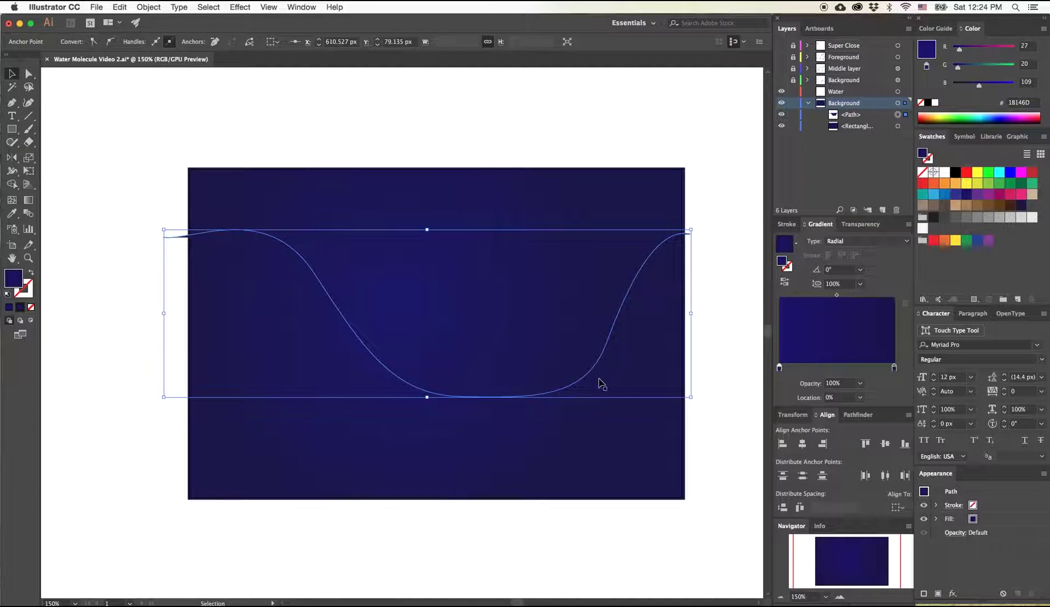
# Step: Lock the background rectangle in its layer so that only the wavy path can be selected
pyautogui.click(538, 399)
pyautogui.click(169, 235)
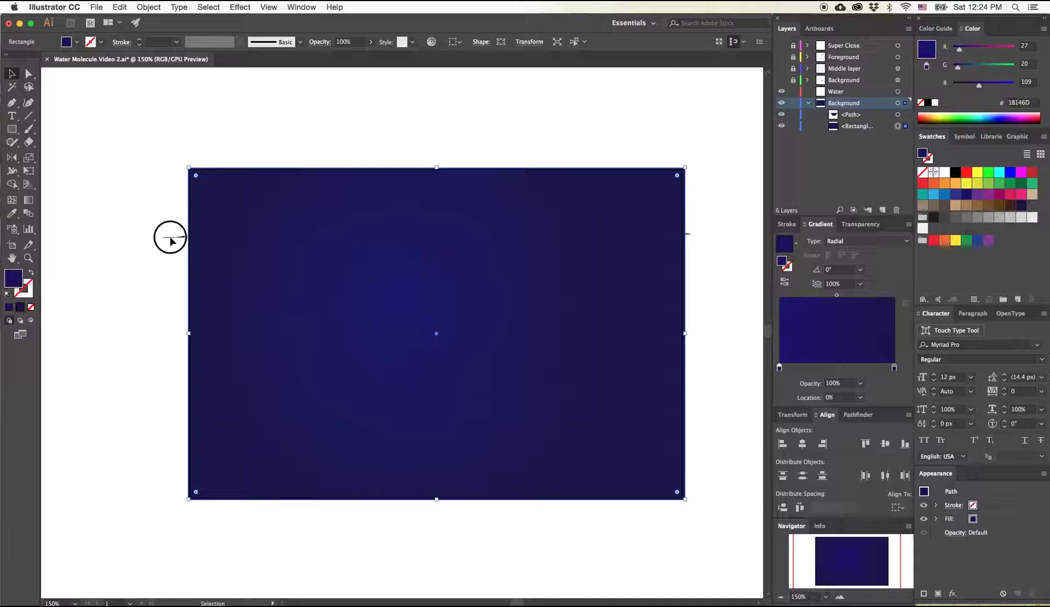
pyautogui.click(794, 127)
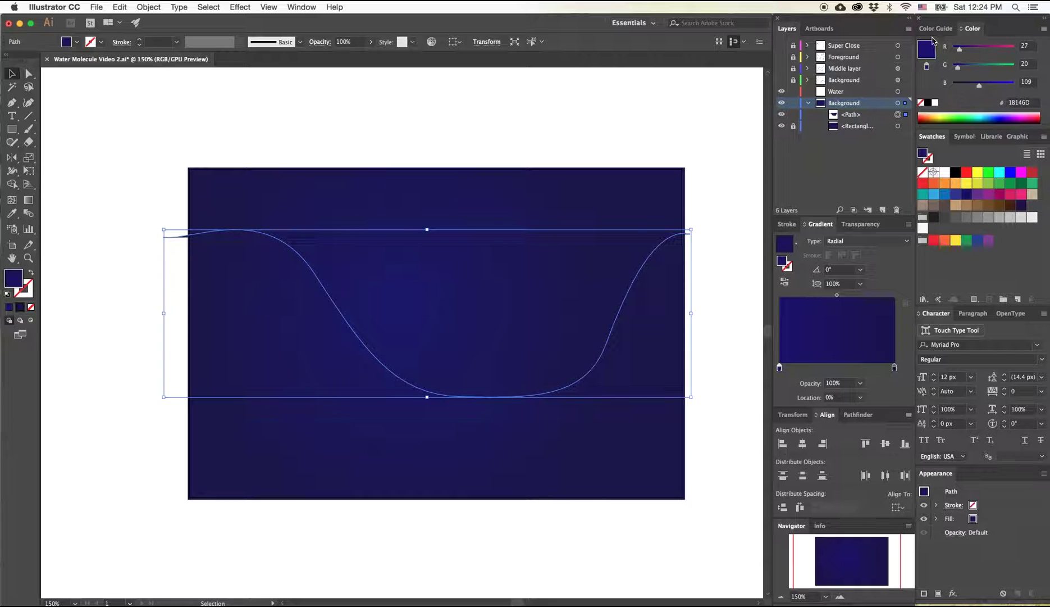
# Step: Remove the wavy path's fill and give it a light blue (29AAE1) stroke with a 4 pt weight
pyautogui.click(922, 102)
pyautogui.click(31, 293)
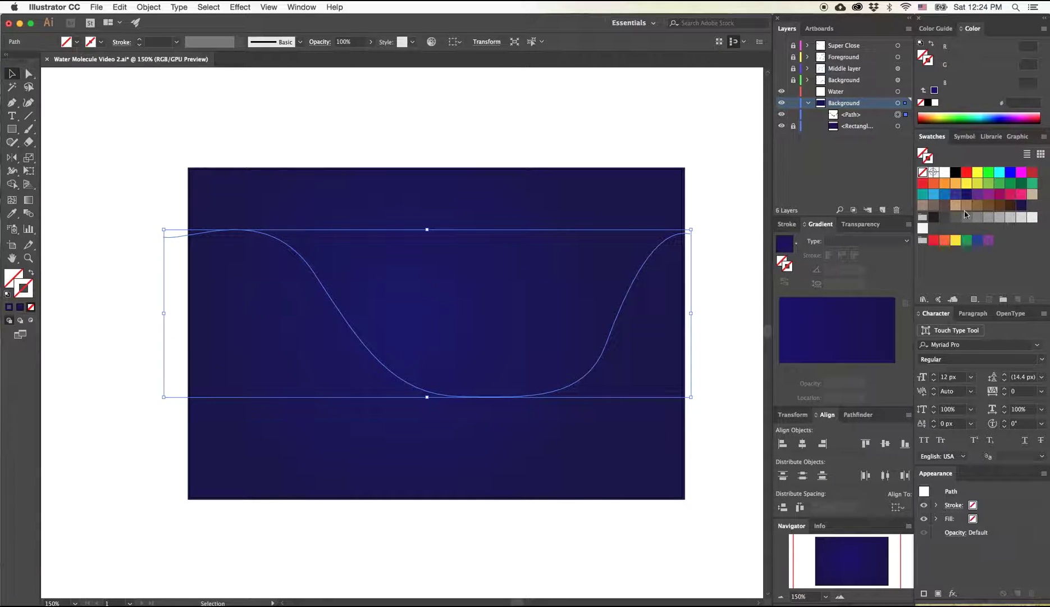
pyautogui.click(935, 194)
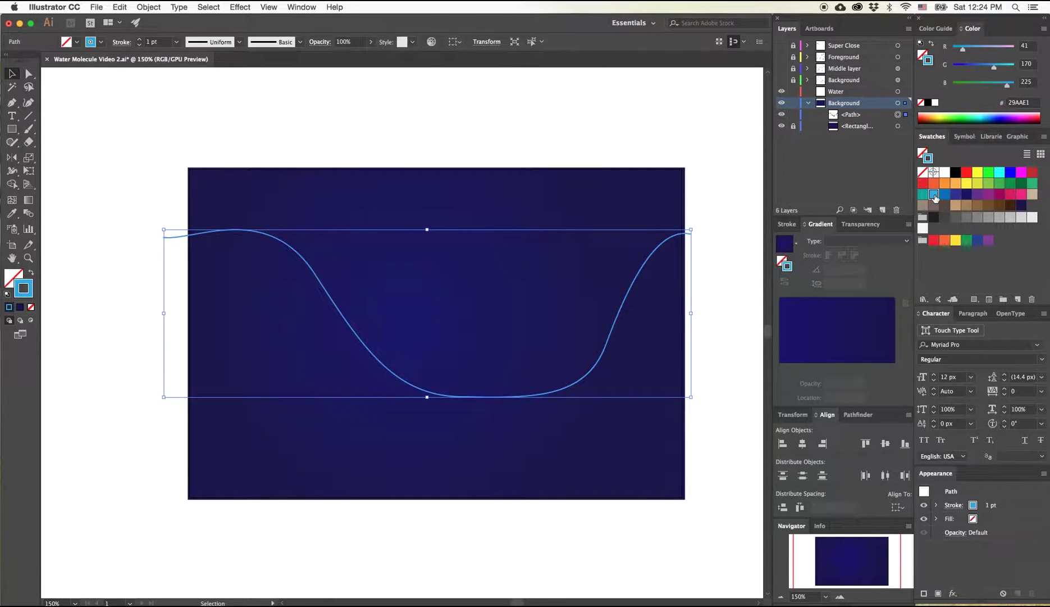
pyautogui.click(794, 226)
pyautogui.click(818, 240)
pyautogui.click(818, 238)
pyautogui.click(817, 239)
pyautogui.click(818, 239)
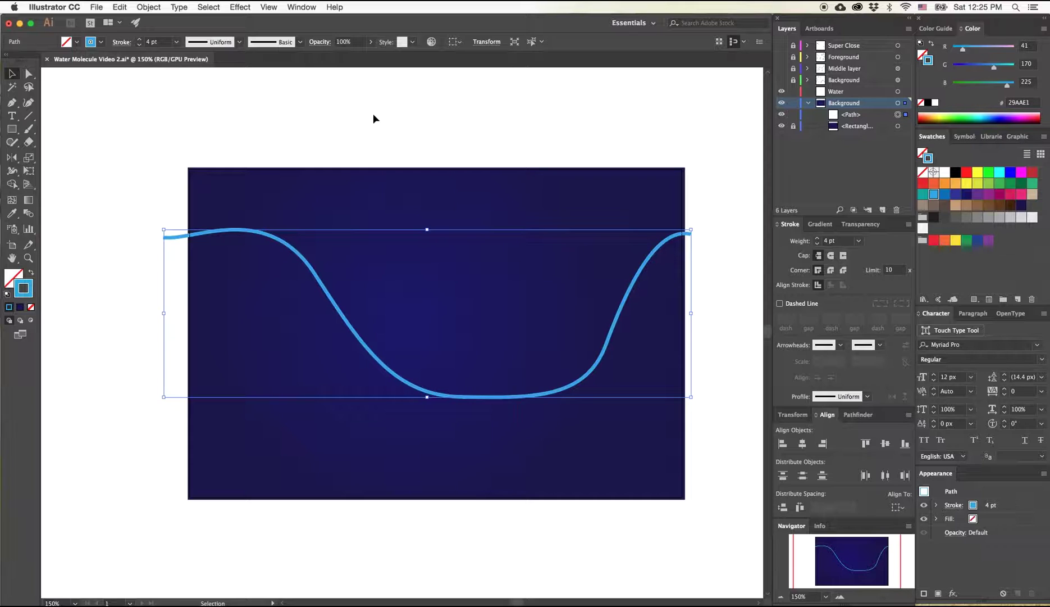
# Step: Open the Artistic_Calligraphic brush library, place it beside the artwork and enlarge it to show more brushes
pyautogui.click(300, 42)
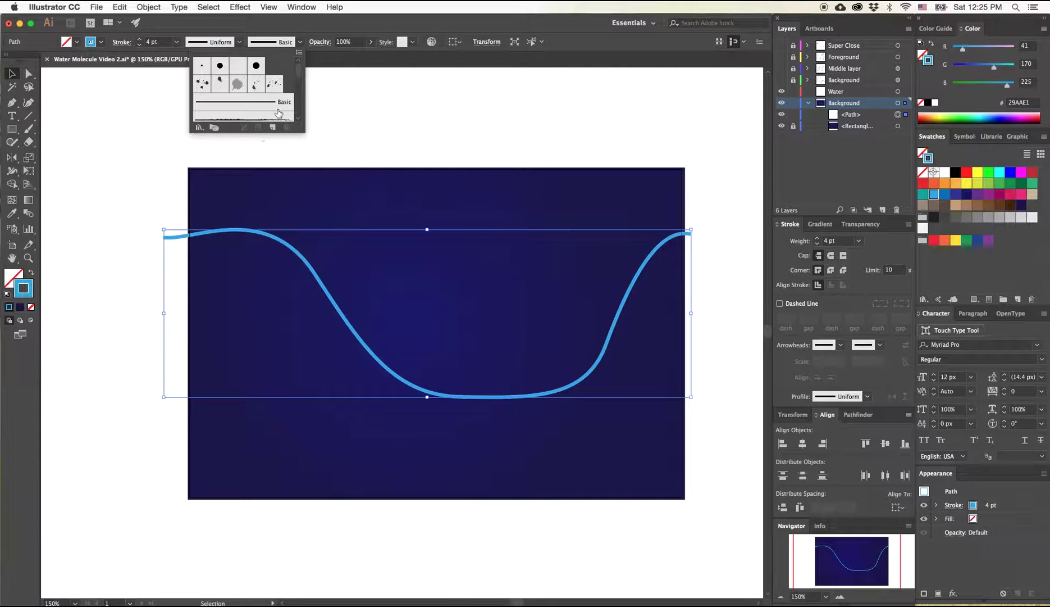
pyautogui.click(199, 128)
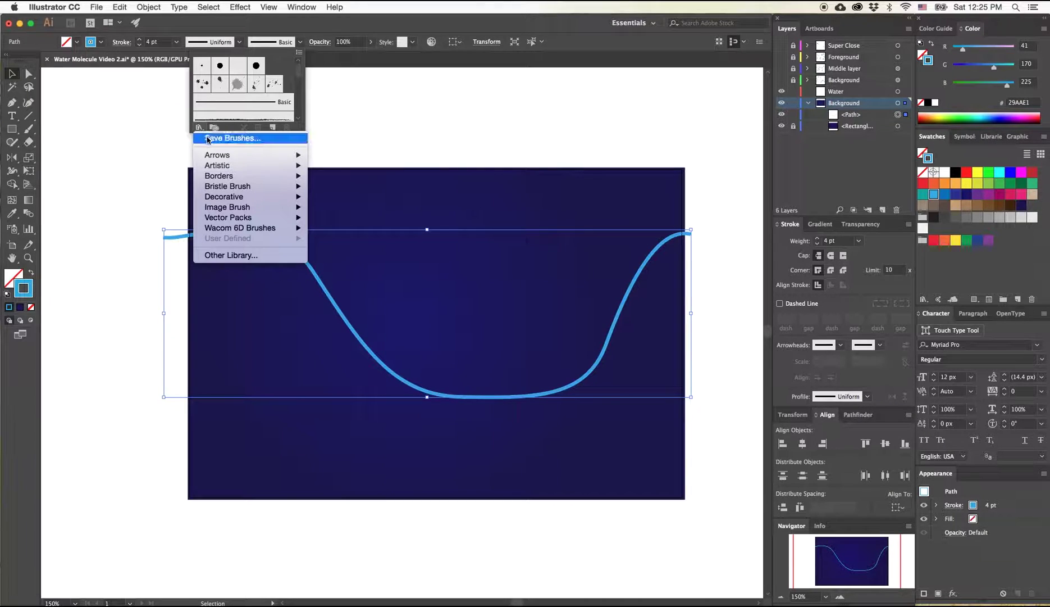
pyautogui.moveTo(224, 166)
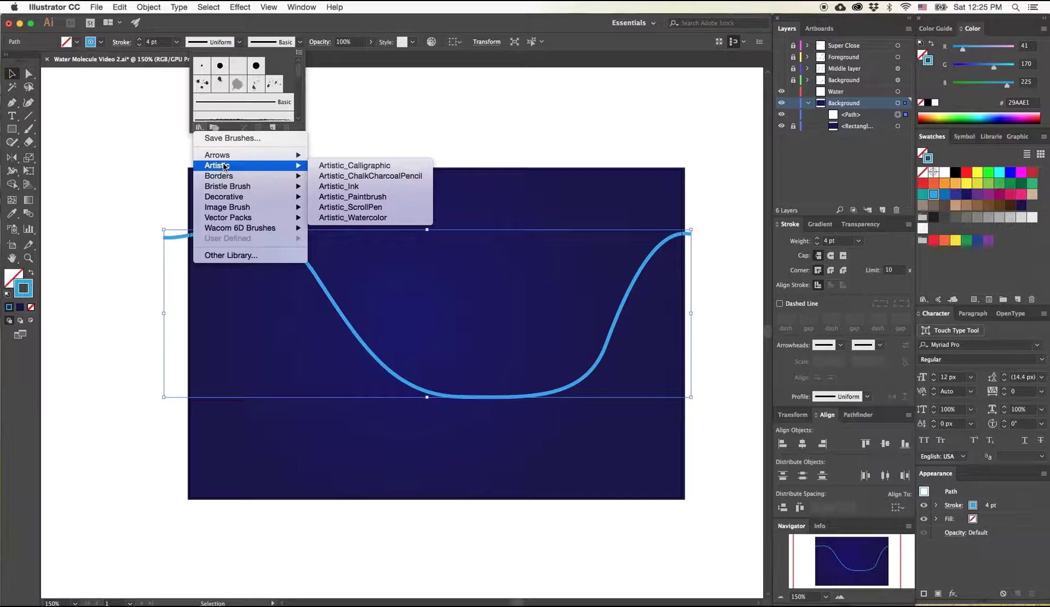
pyautogui.click(335, 166)
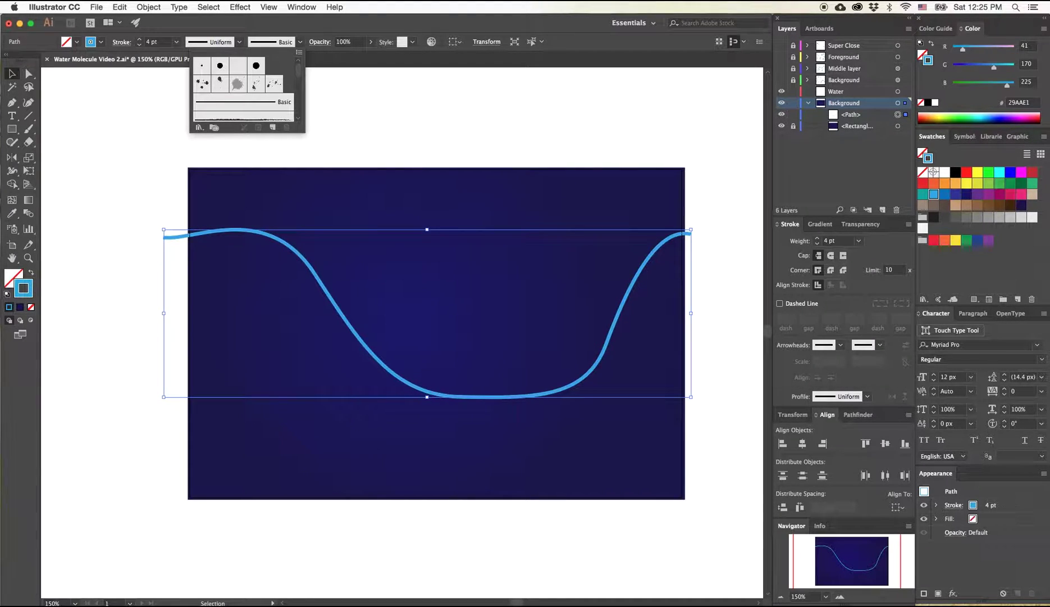
pyautogui.press('Escape')
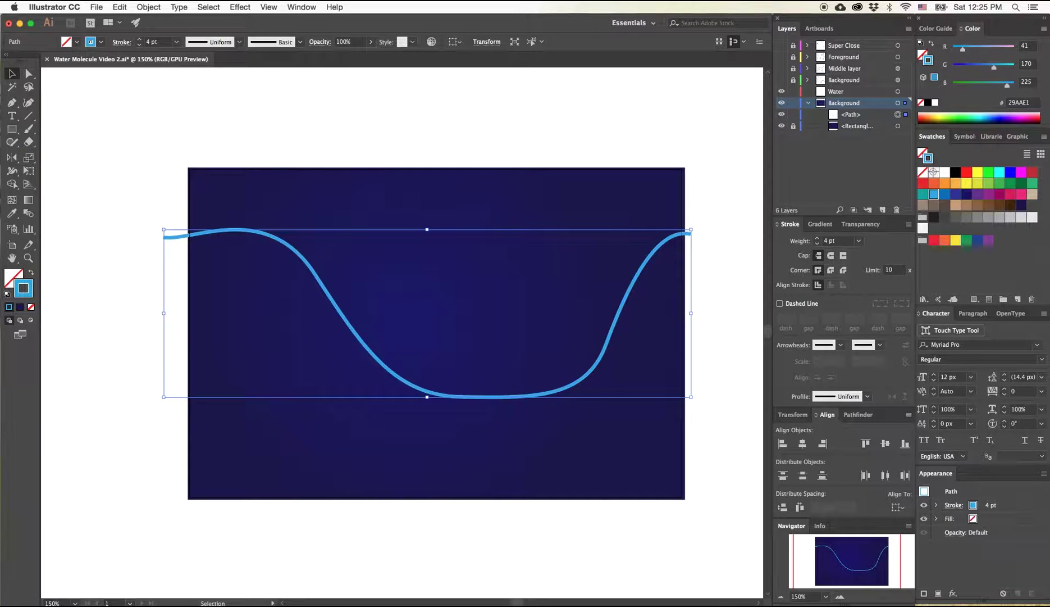
pyautogui.moveTo(206, 63)
pyautogui.mouseDown()
pyautogui.moveTo(450, 77)
pyautogui.moveTo(137, 70)
pyautogui.mouseUp()
pyautogui.moveTo(109, 150)
pyautogui.mouseDown()
pyautogui.moveTo(118, 382)
pyautogui.moveTo(125, 318)
pyautogui.mouseUp()
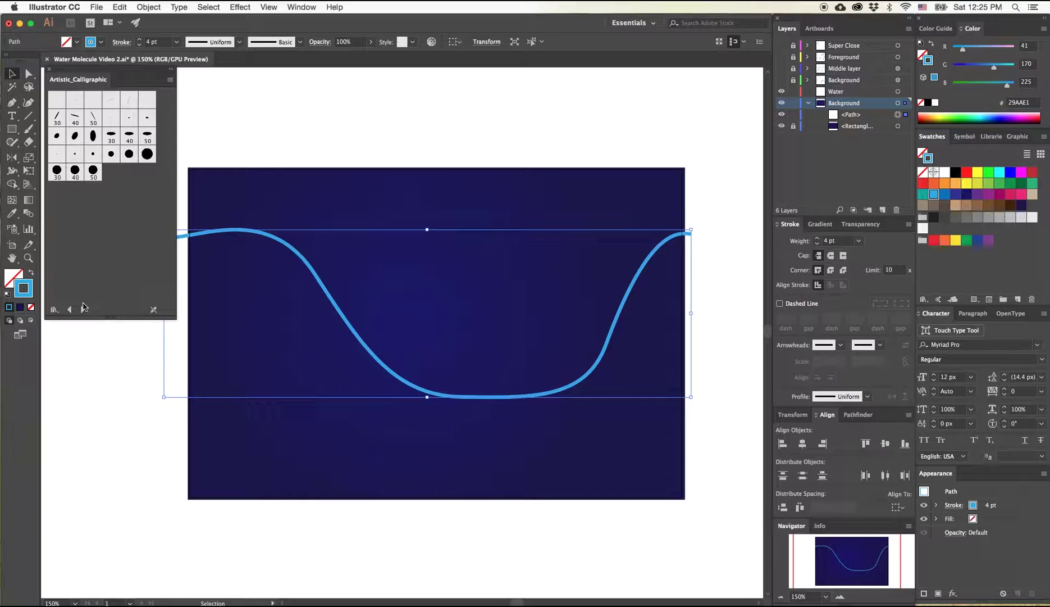
# Step: Try the Dry Brush 3 brush from the Artistic_Paintbrush library on the wavy path
pyautogui.click(84, 311)
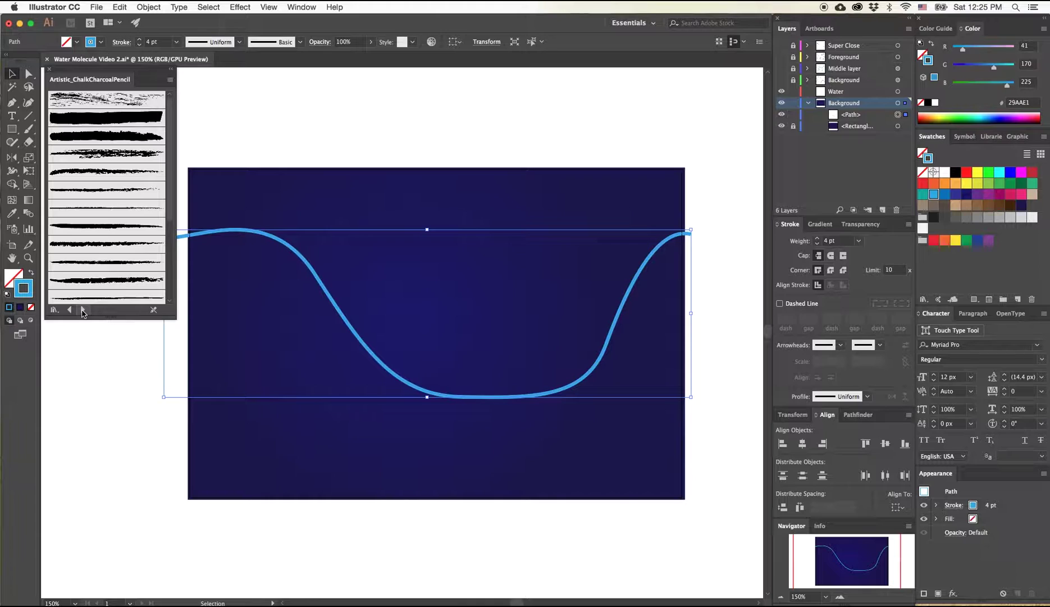
pyautogui.click(83, 310)
pyautogui.click(83, 310)
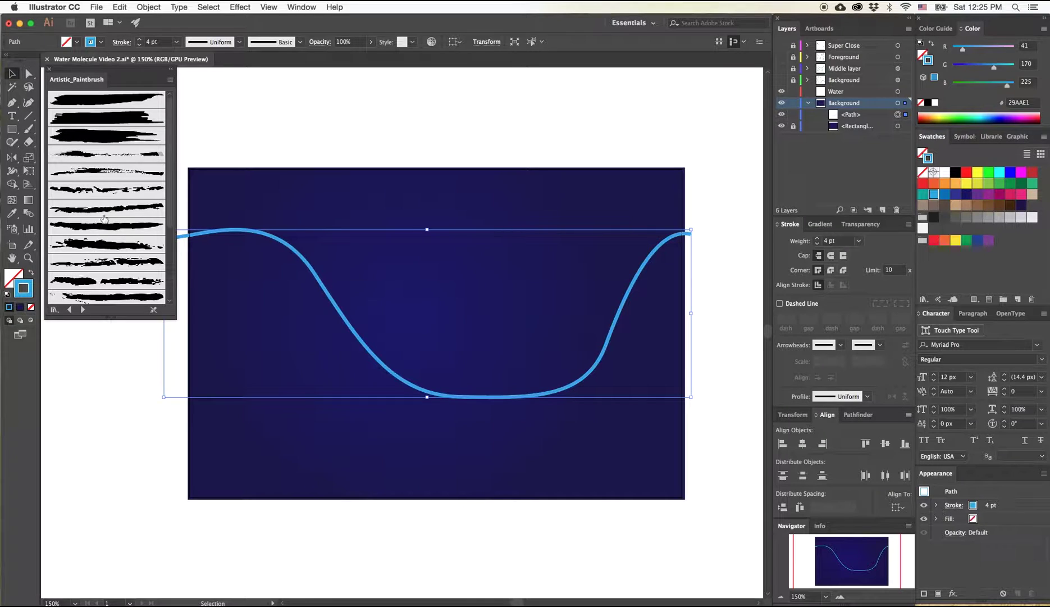
pyautogui.click(110, 191)
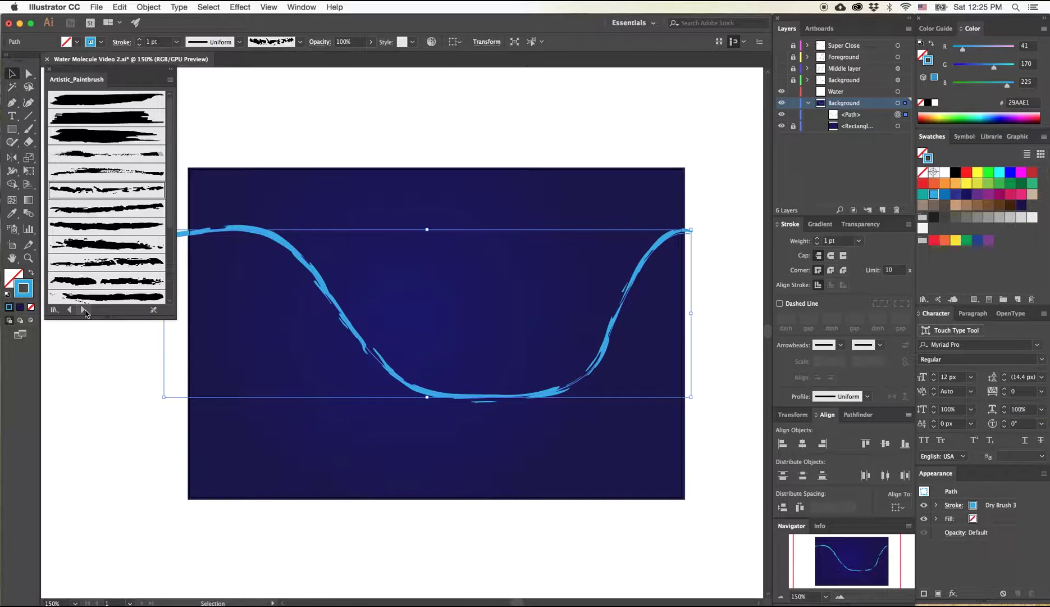
# Step: Browse to the Artistic_Ink brush library and apply its Ink Splats brush to the wavy path
pyautogui.click(83, 309)
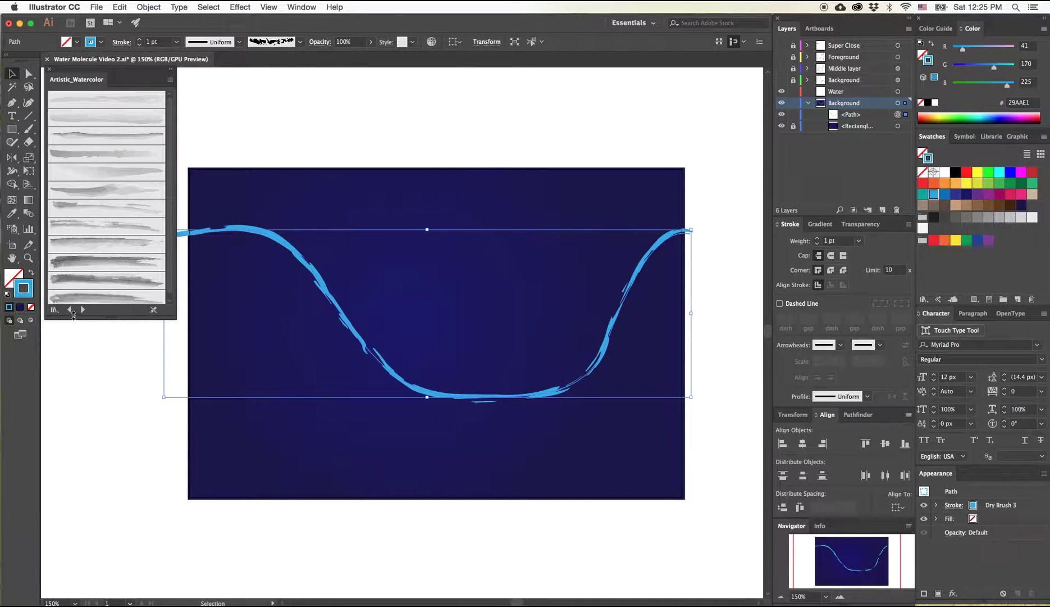
pyautogui.click(69, 310)
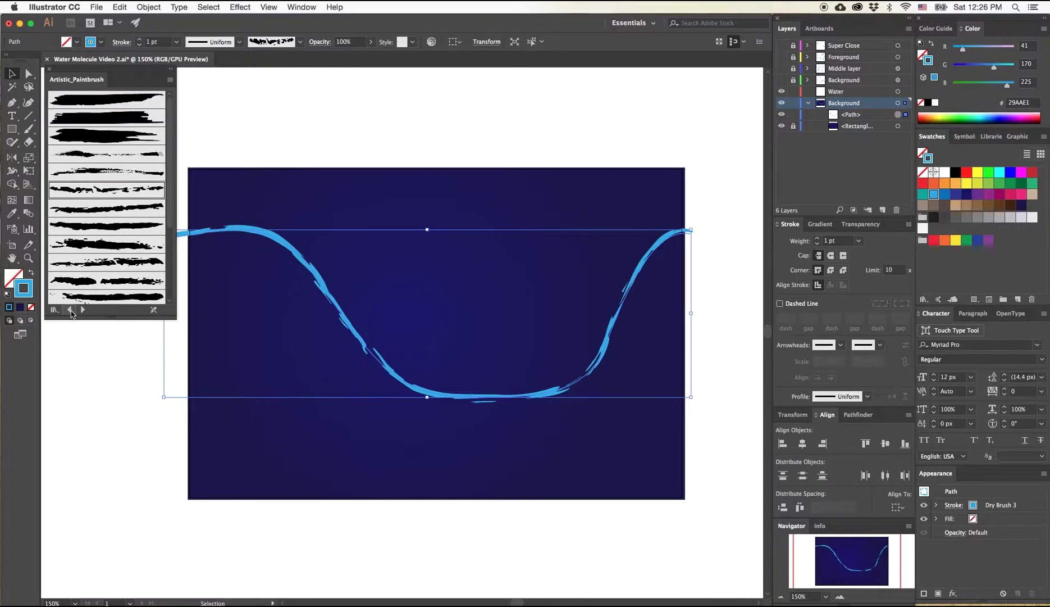
pyautogui.click(69, 309)
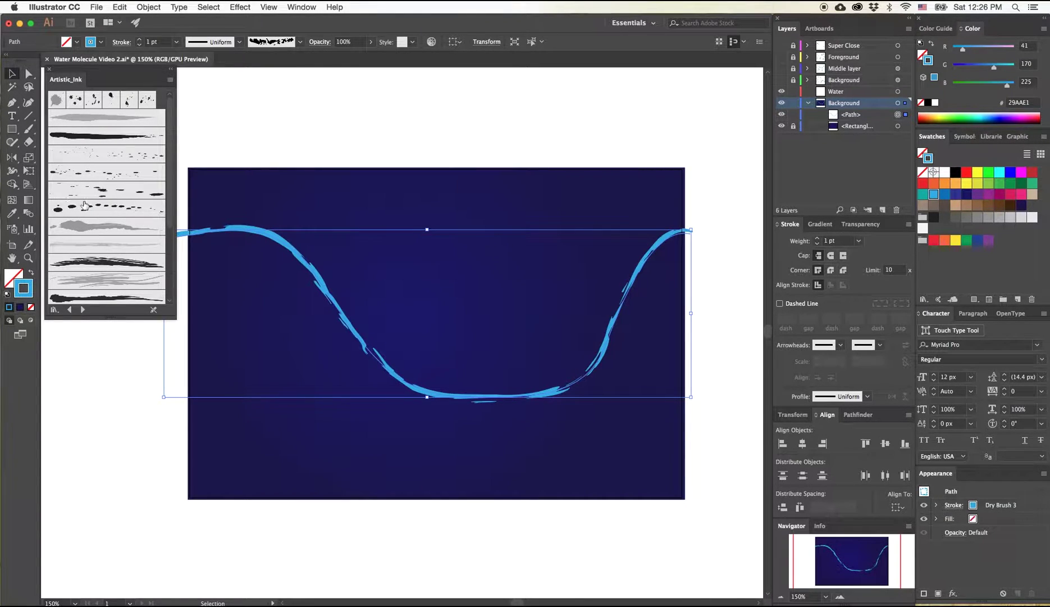
pyautogui.click(75, 101)
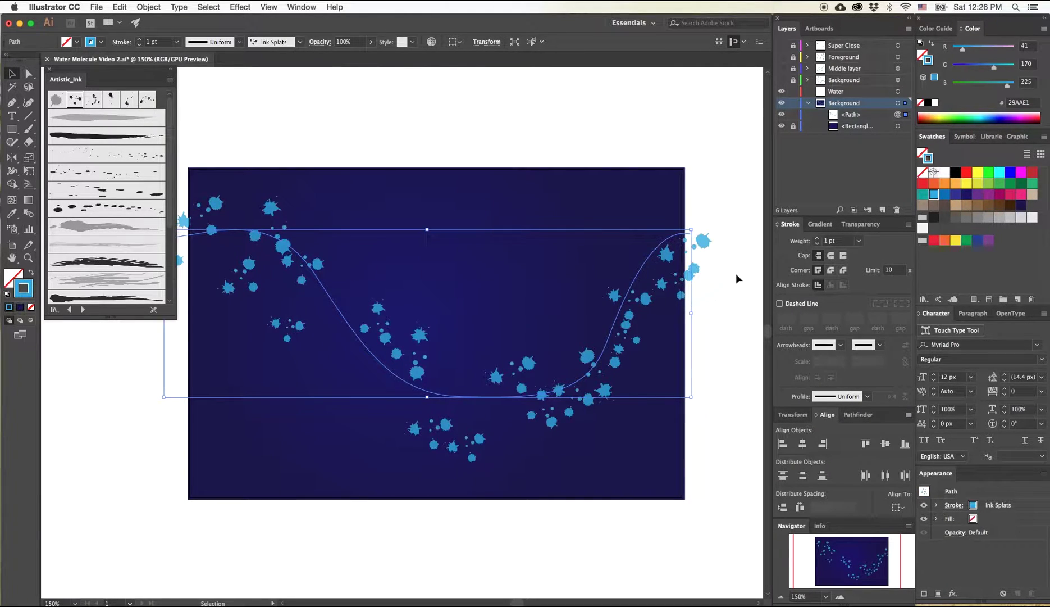
# Step: Set the splatter path's stroke weight to 3 pt and move the path right and slightly down to spread the splats over the background
pyautogui.click(818, 239)
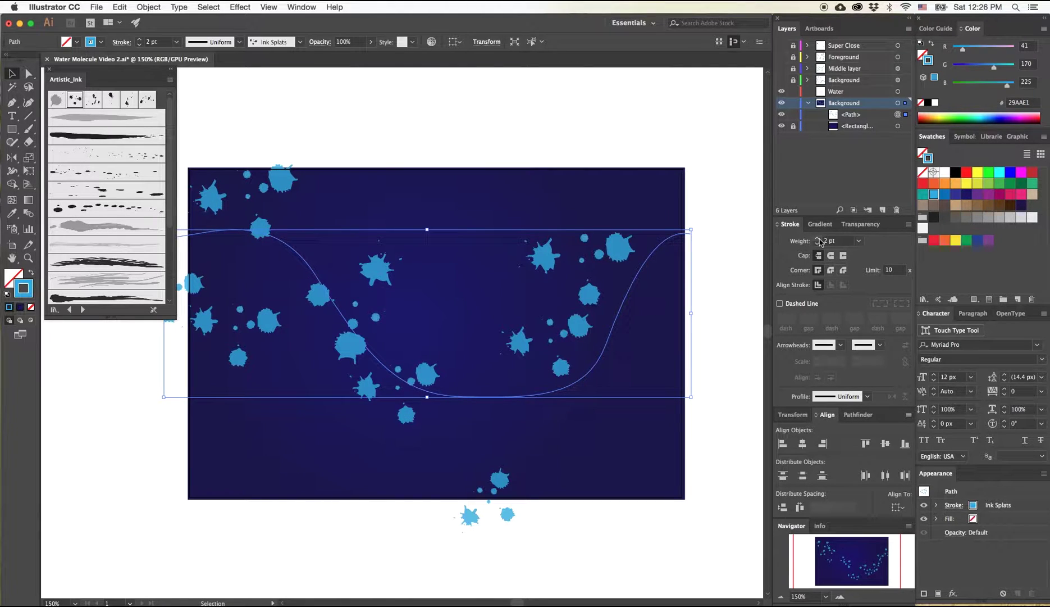
pyautogui.click(818, 239)
pyautogui.moveTo(434, 309); pyautogui.dragTo(525, 322)
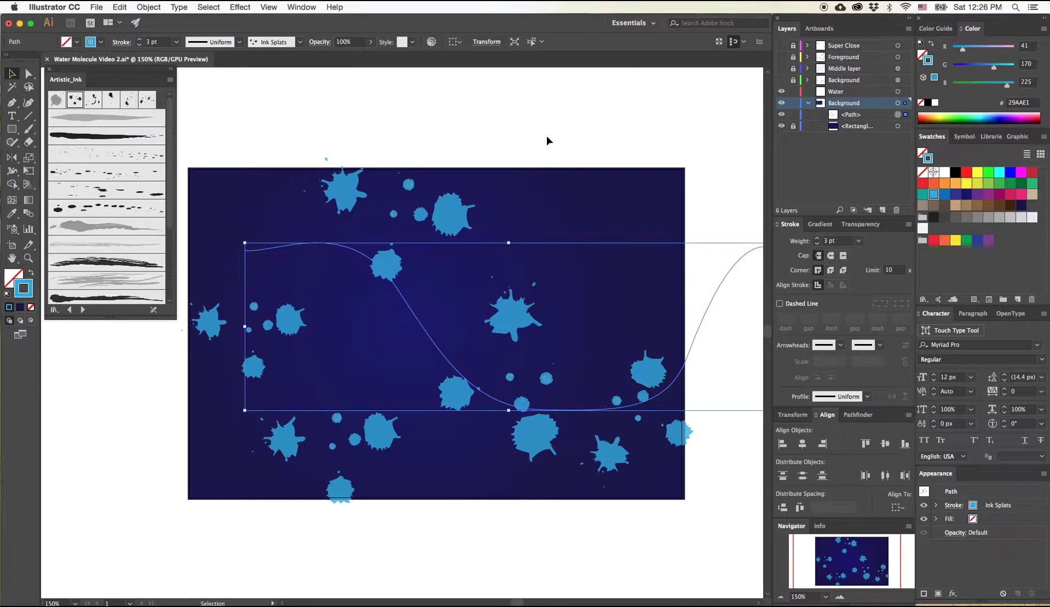
# Step: Lower the splatter path's opacity to 19% and apply a Gaussian Blur with a radius of 9.6 pixels
pyautogui.click(371, 43)
pyautogui.moveTo(368, 55); pyautogui.dragTo(339, 55)
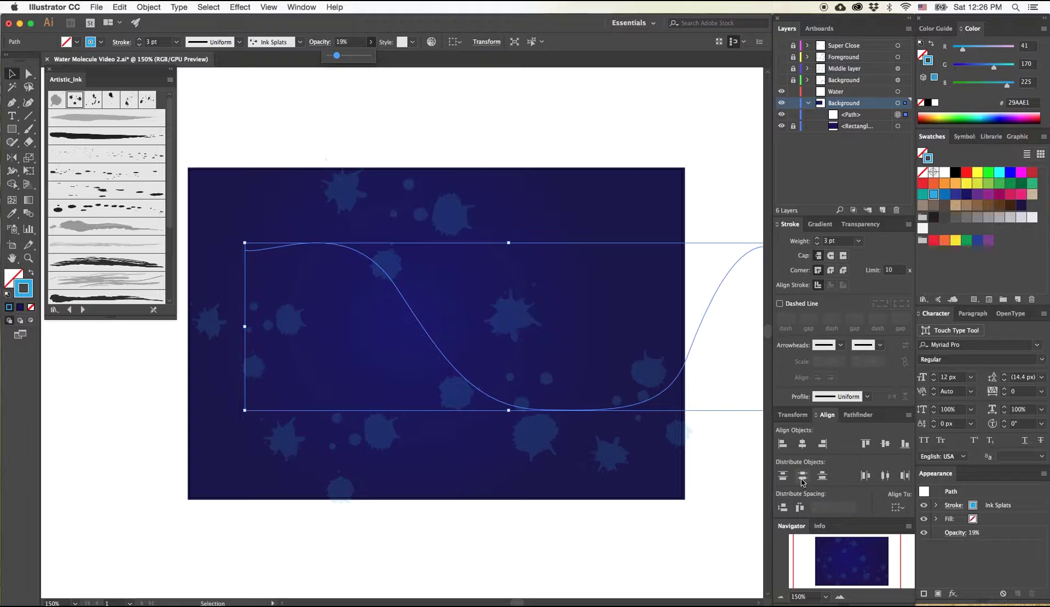
pyautogui.click(956, 590)
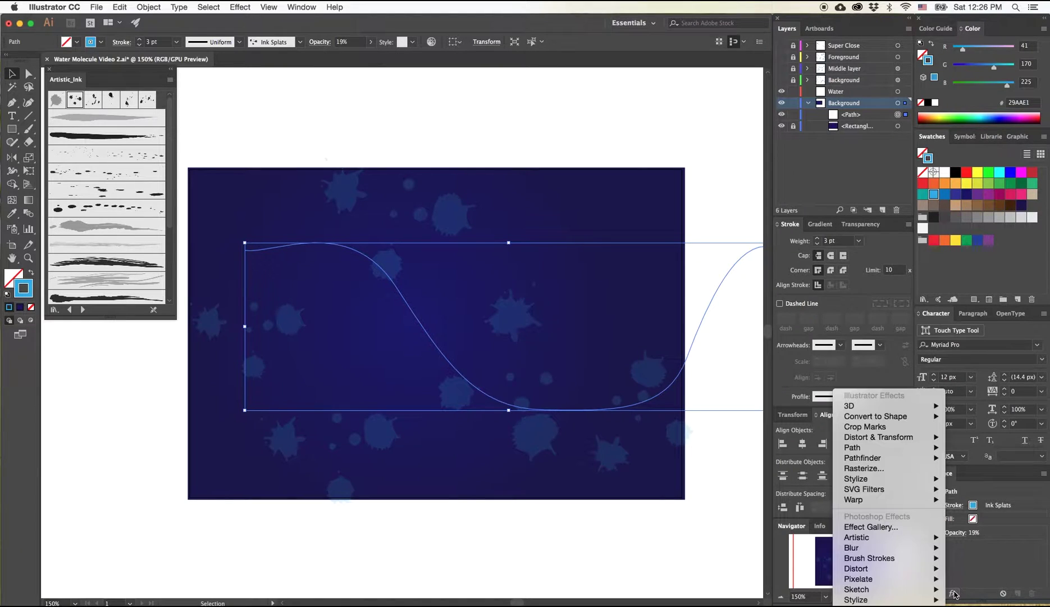
pyautogui.moveTo(911, 548)
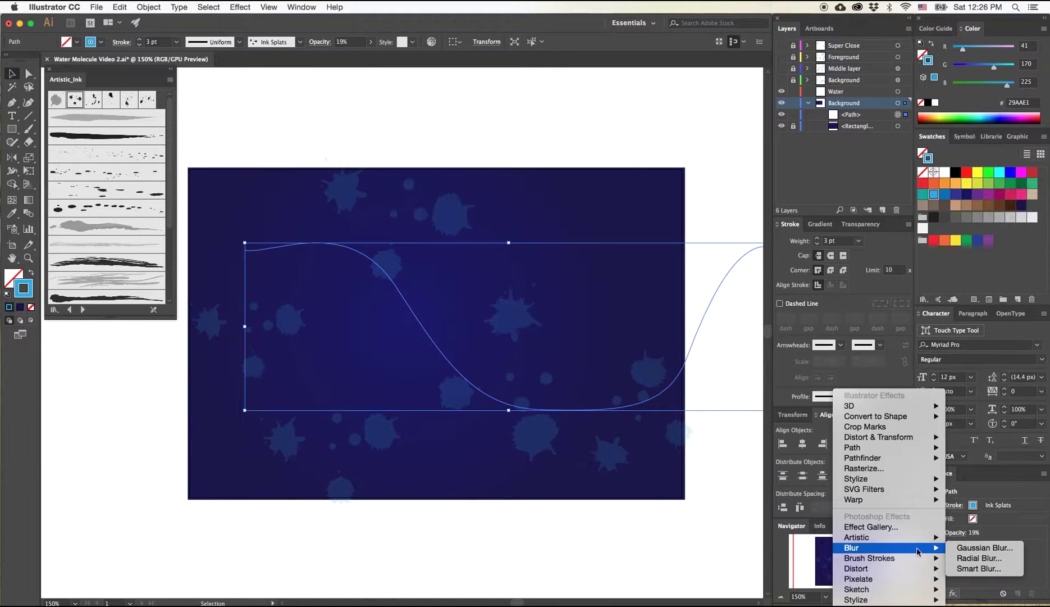
pyautogui.click(984, 547)
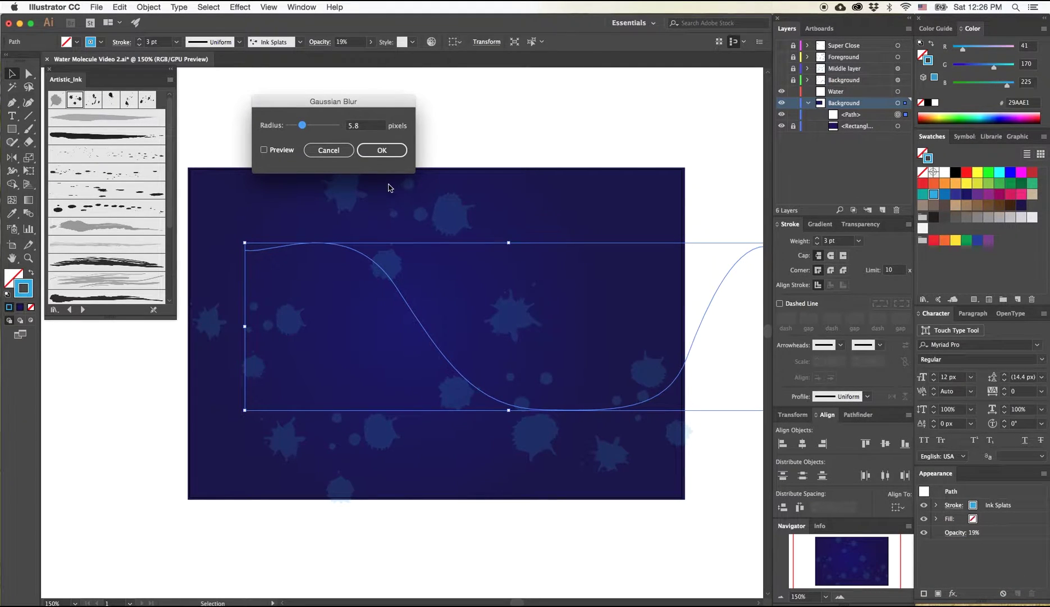
pyautogui.click(264, 150)
pyautogui.click(302, 125)
pyautogui.moveTo(303, 129); pyautogui.dragTo(315, 126)
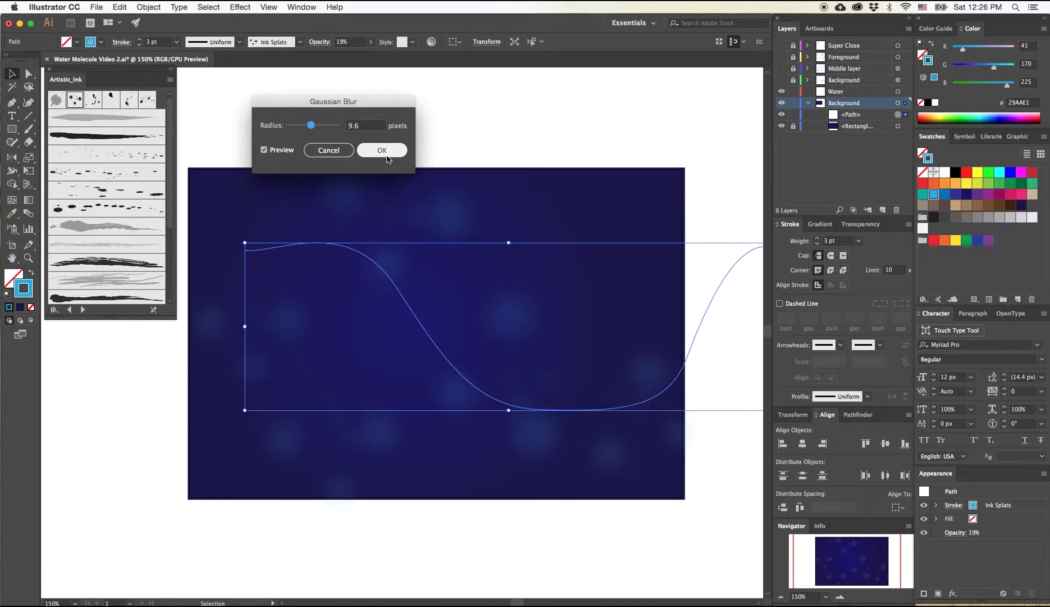
pyautogui.click(386, 159)
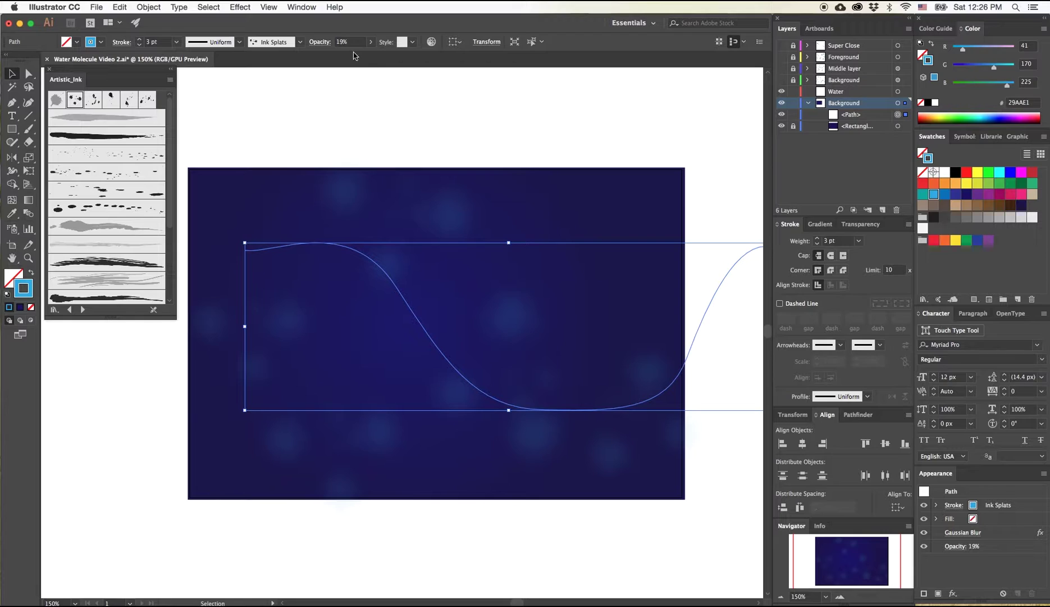
# Step: Reduce the blurred splatter path's opacity to 9% and deselect it
pyautogui.click(370, 41)
pyautogui.moveTo(341, 57); pyautogui.dragTo(333, 60)
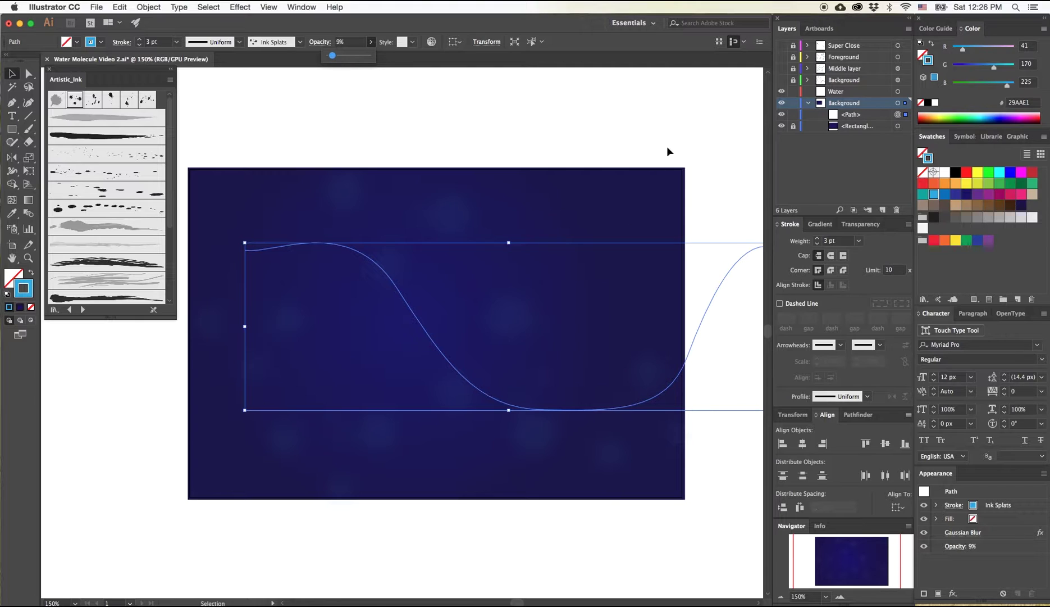
pyautogui.click(675, 134)
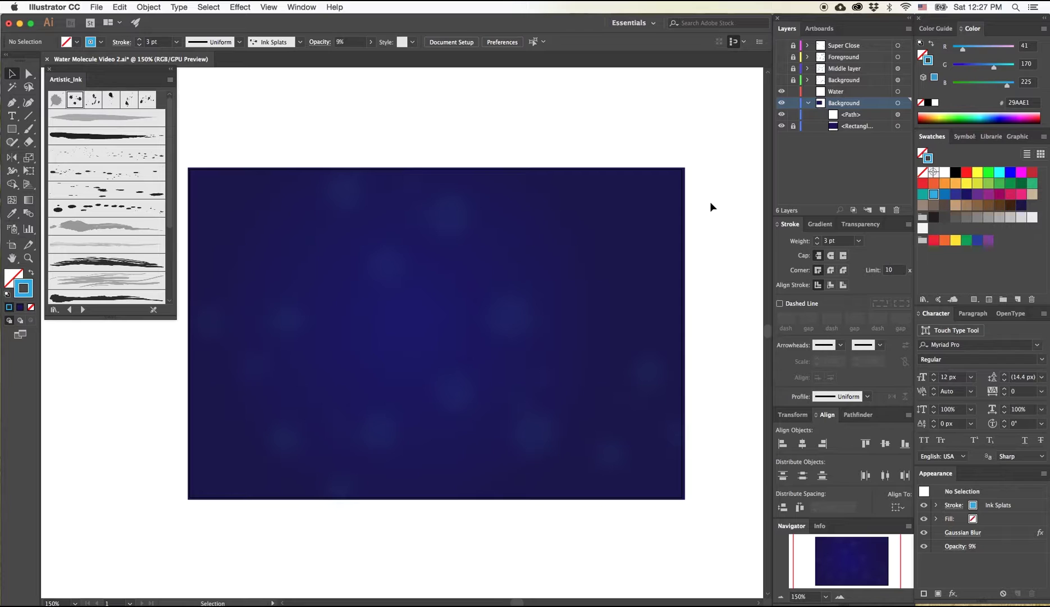
# Step: Show the hidden Super Close, Foreground, Middle layer and upper Background molecule layers
pyautogui.moveTo(782, 45); pyautogui.dragTo(781, 81)
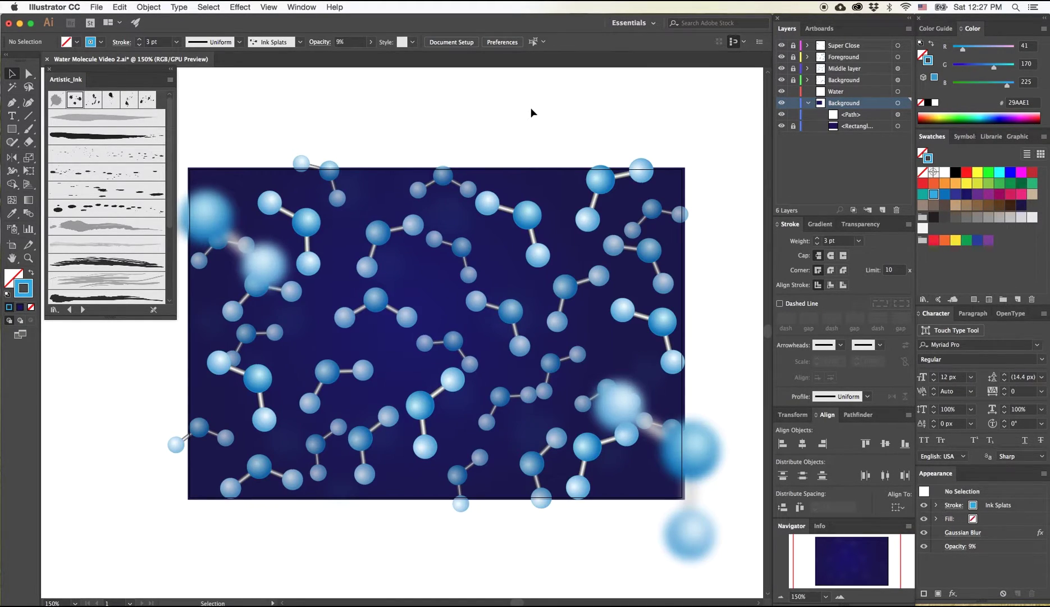